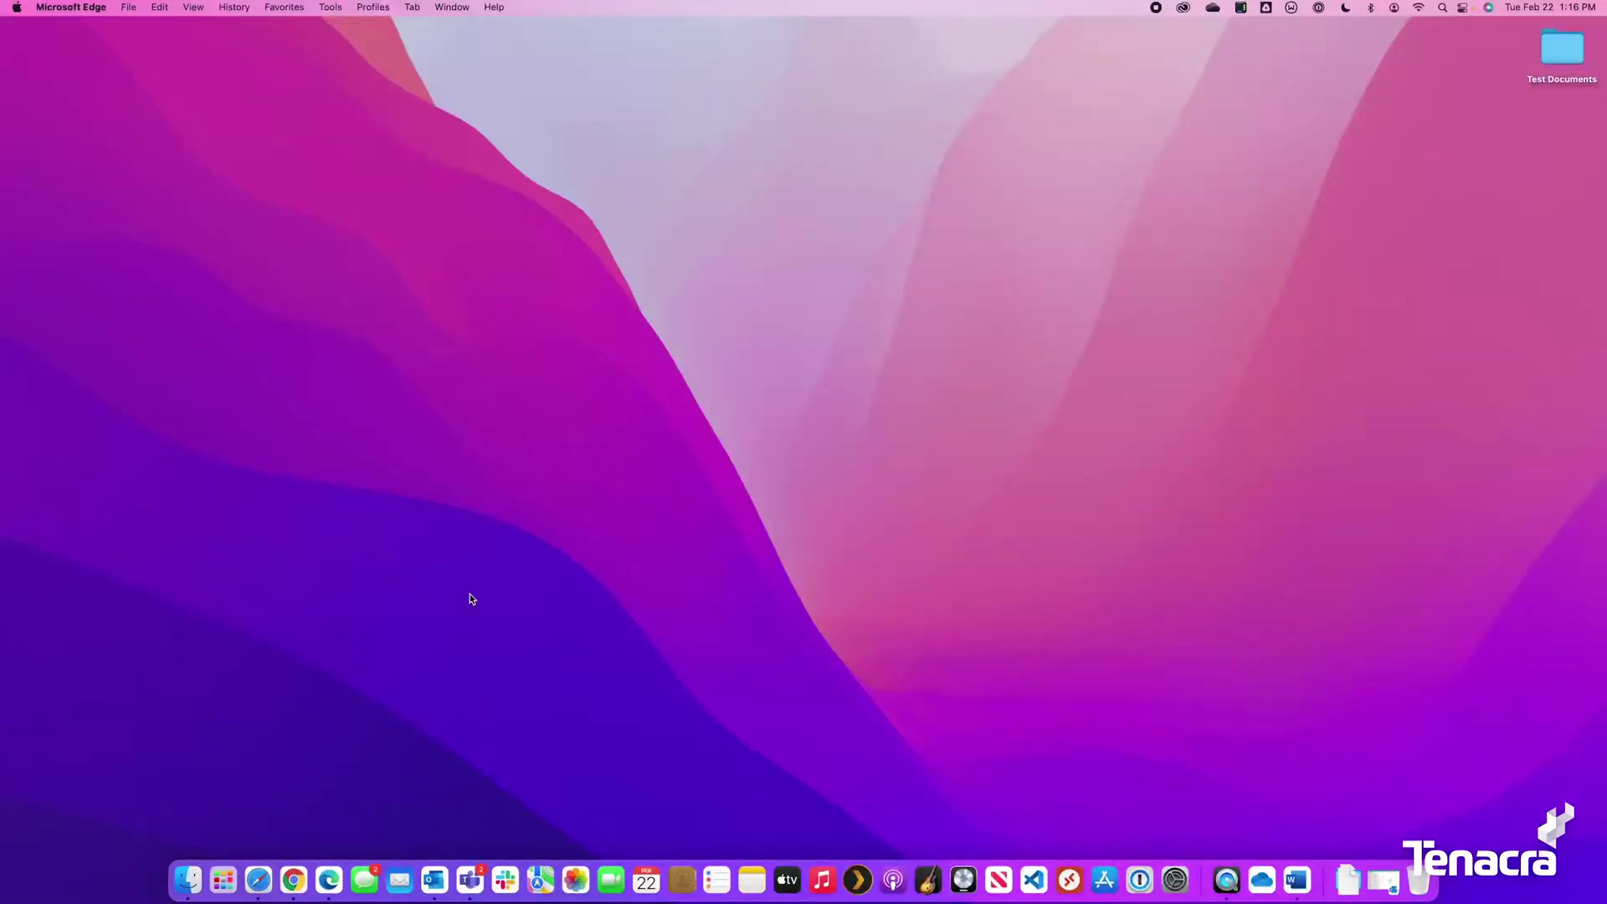
In Edge, go to office.com and open Microsoft Forms from the Microsoft 365 app list.
click(328, 879)
text(office.com)
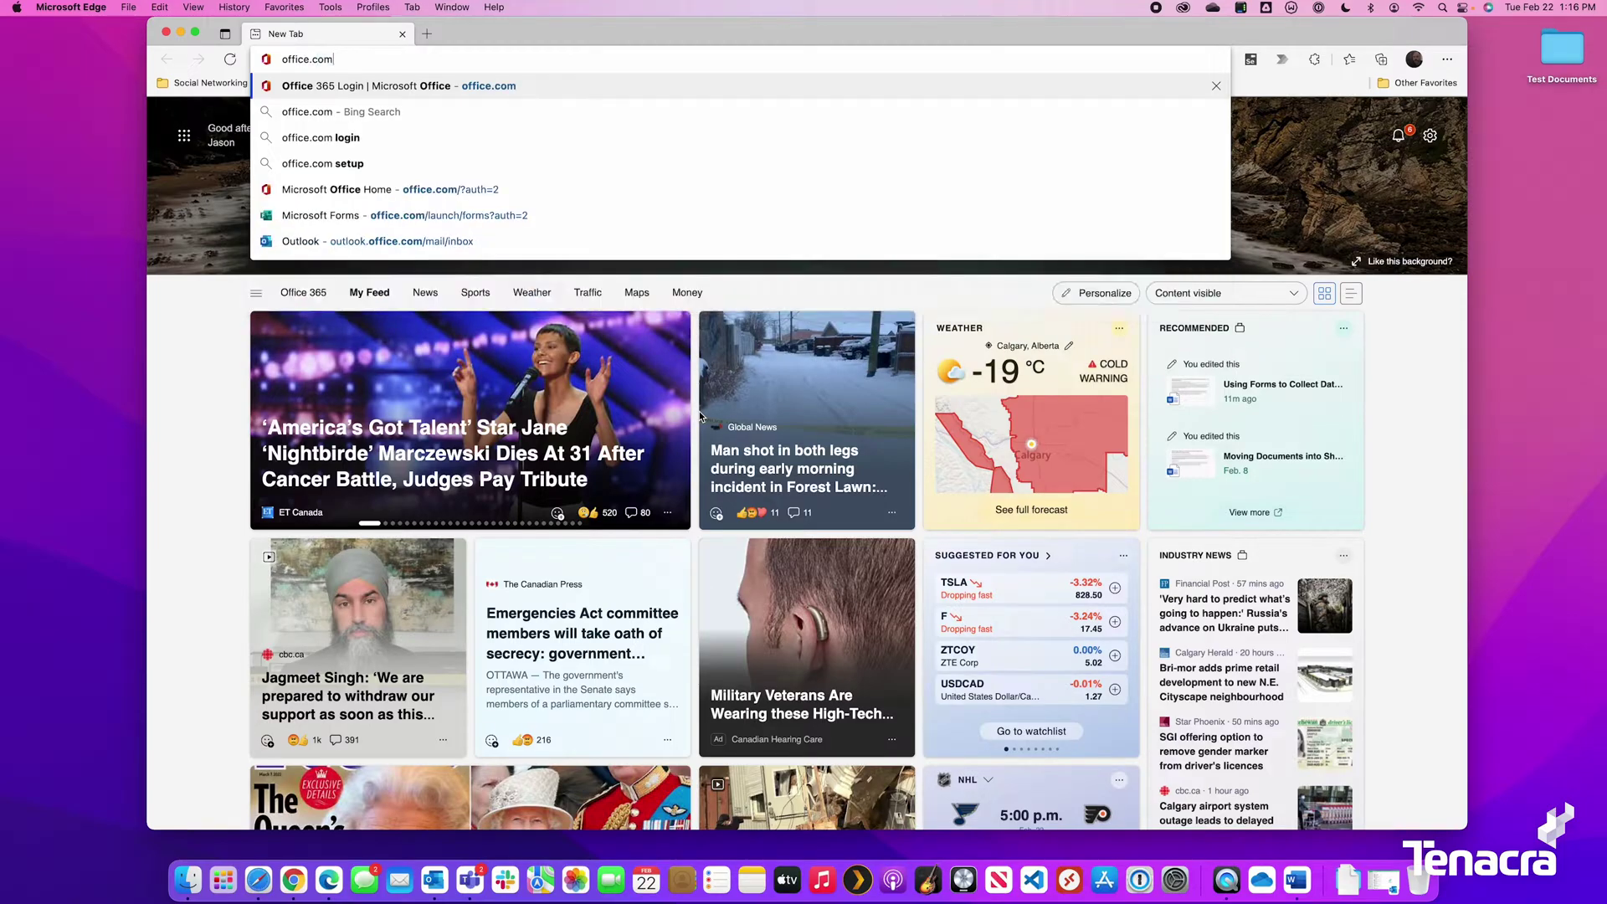
key(Return)
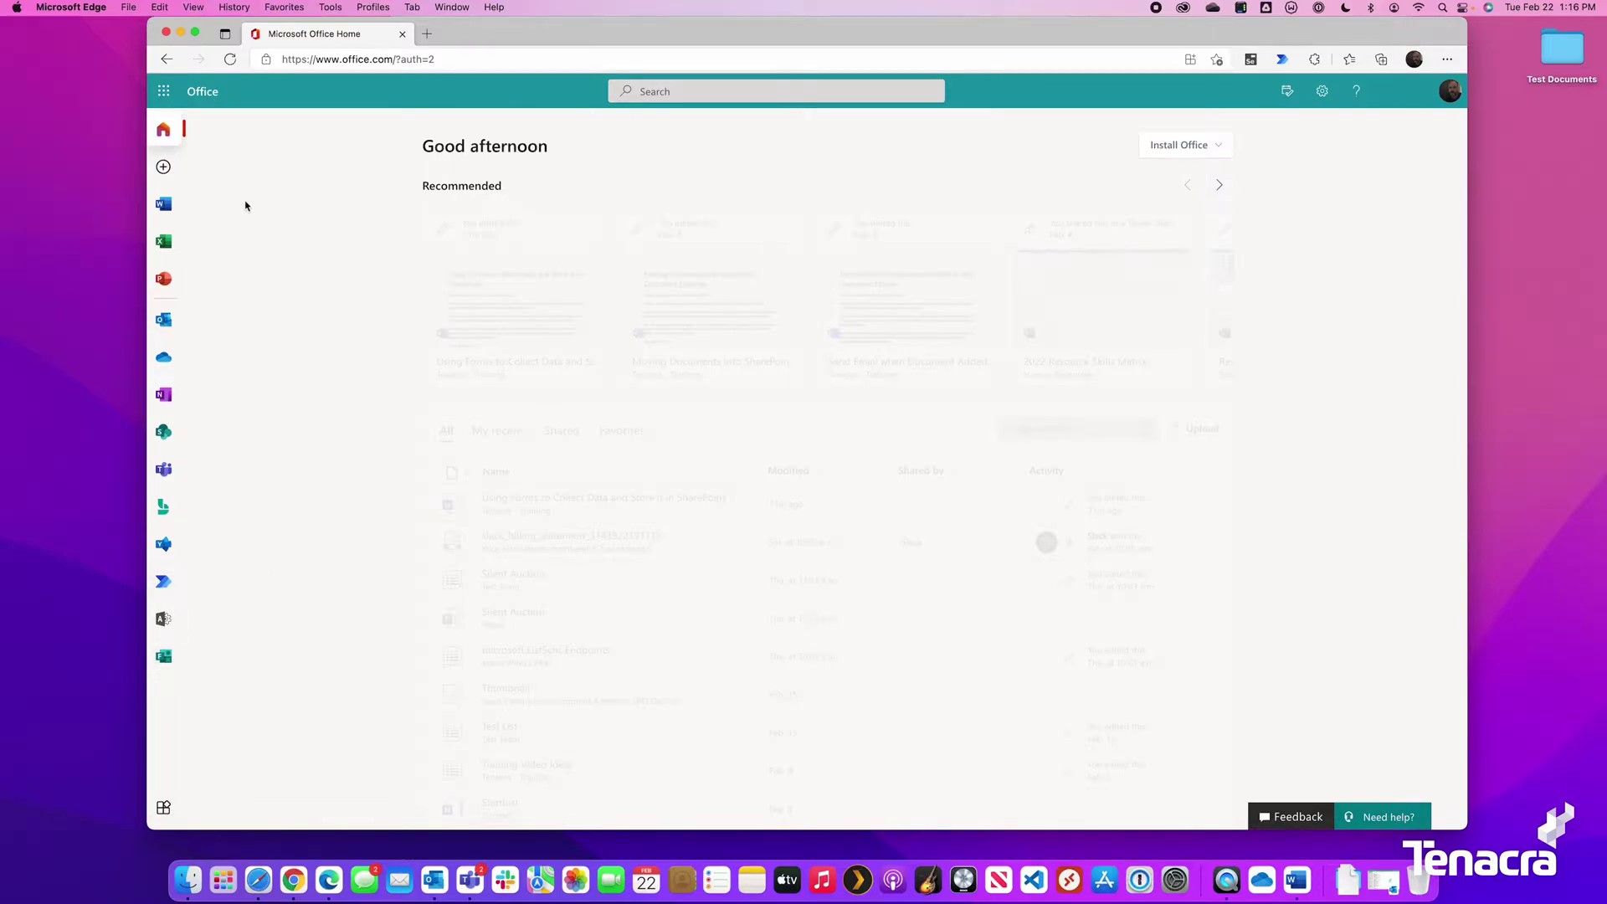
click(165, 92)
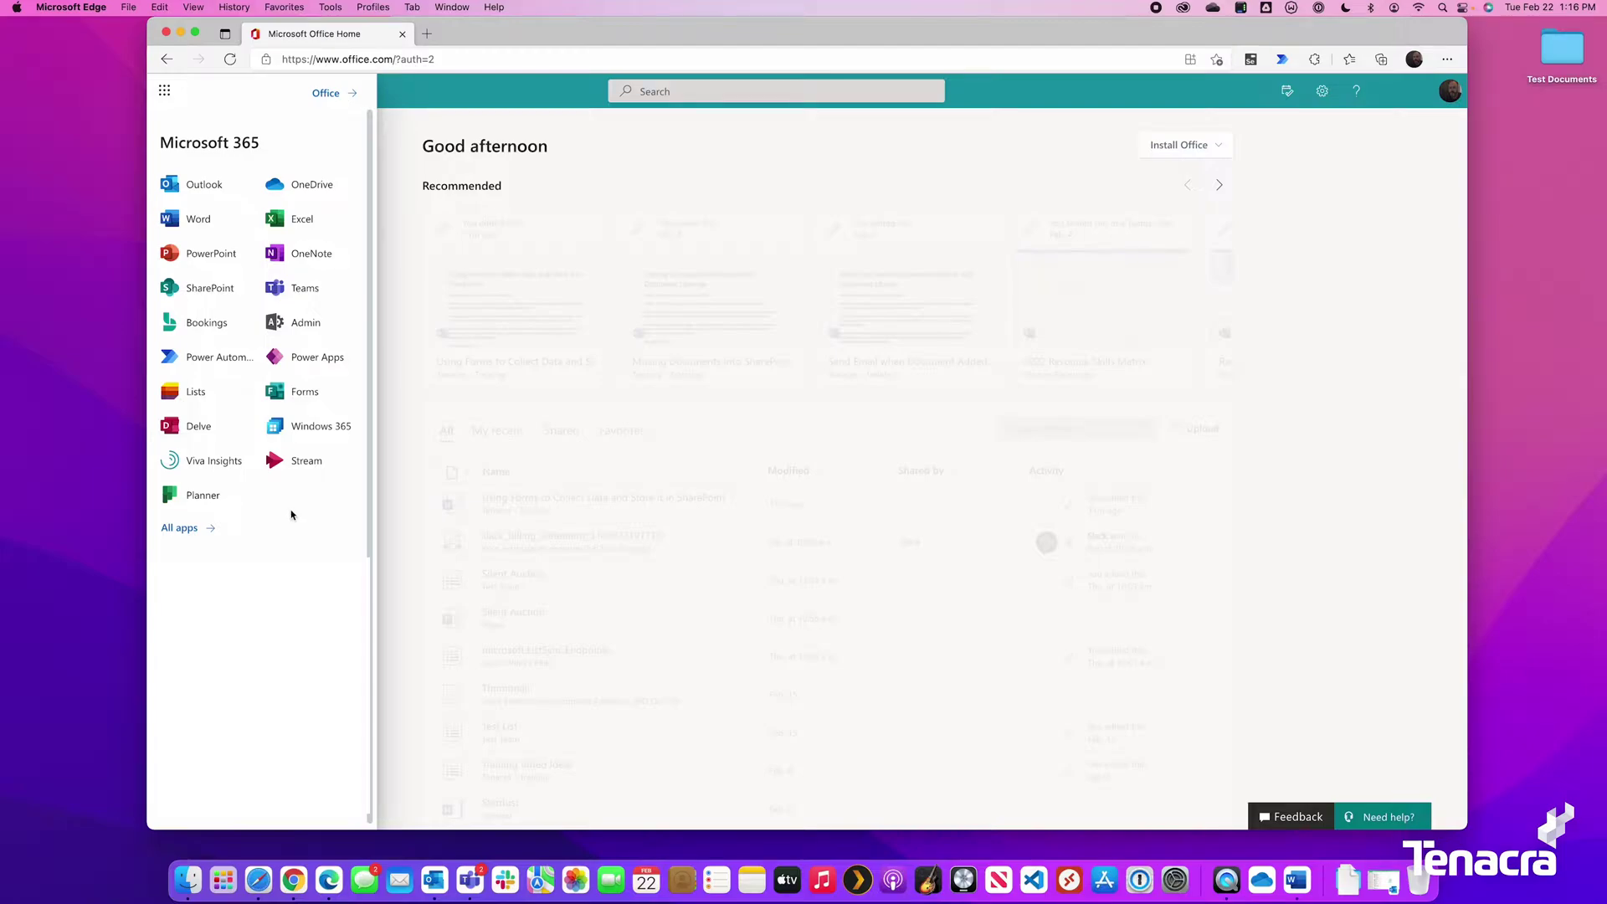
click(295, 393)
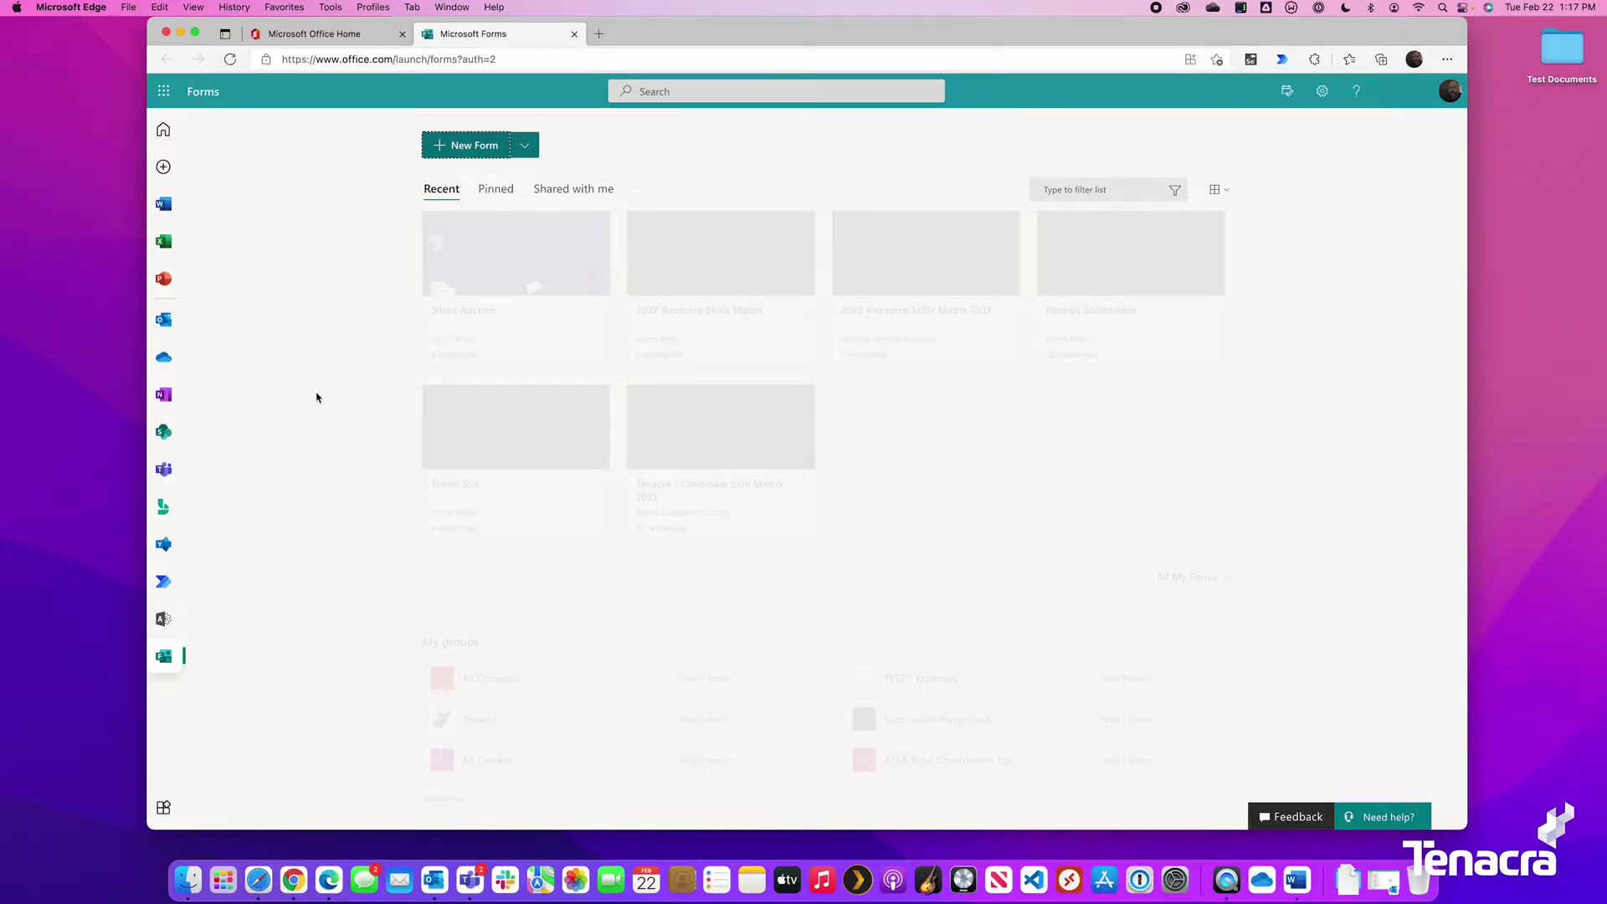
Create a new blank form and title it 'Team Lunch'.
click(453, 147)
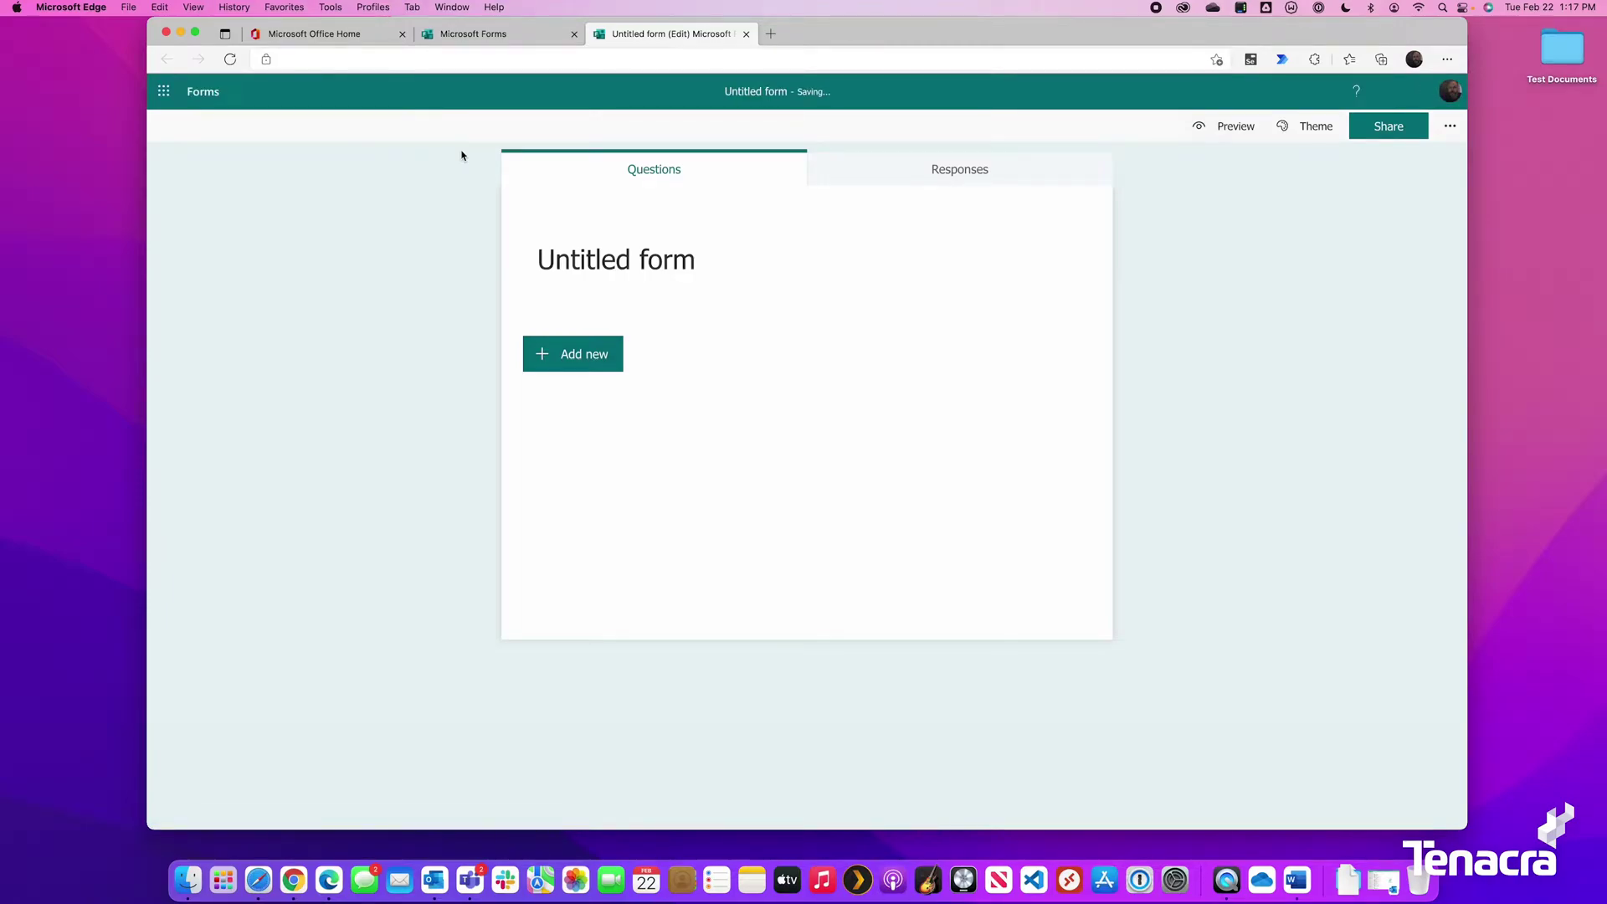
click(611, 256)
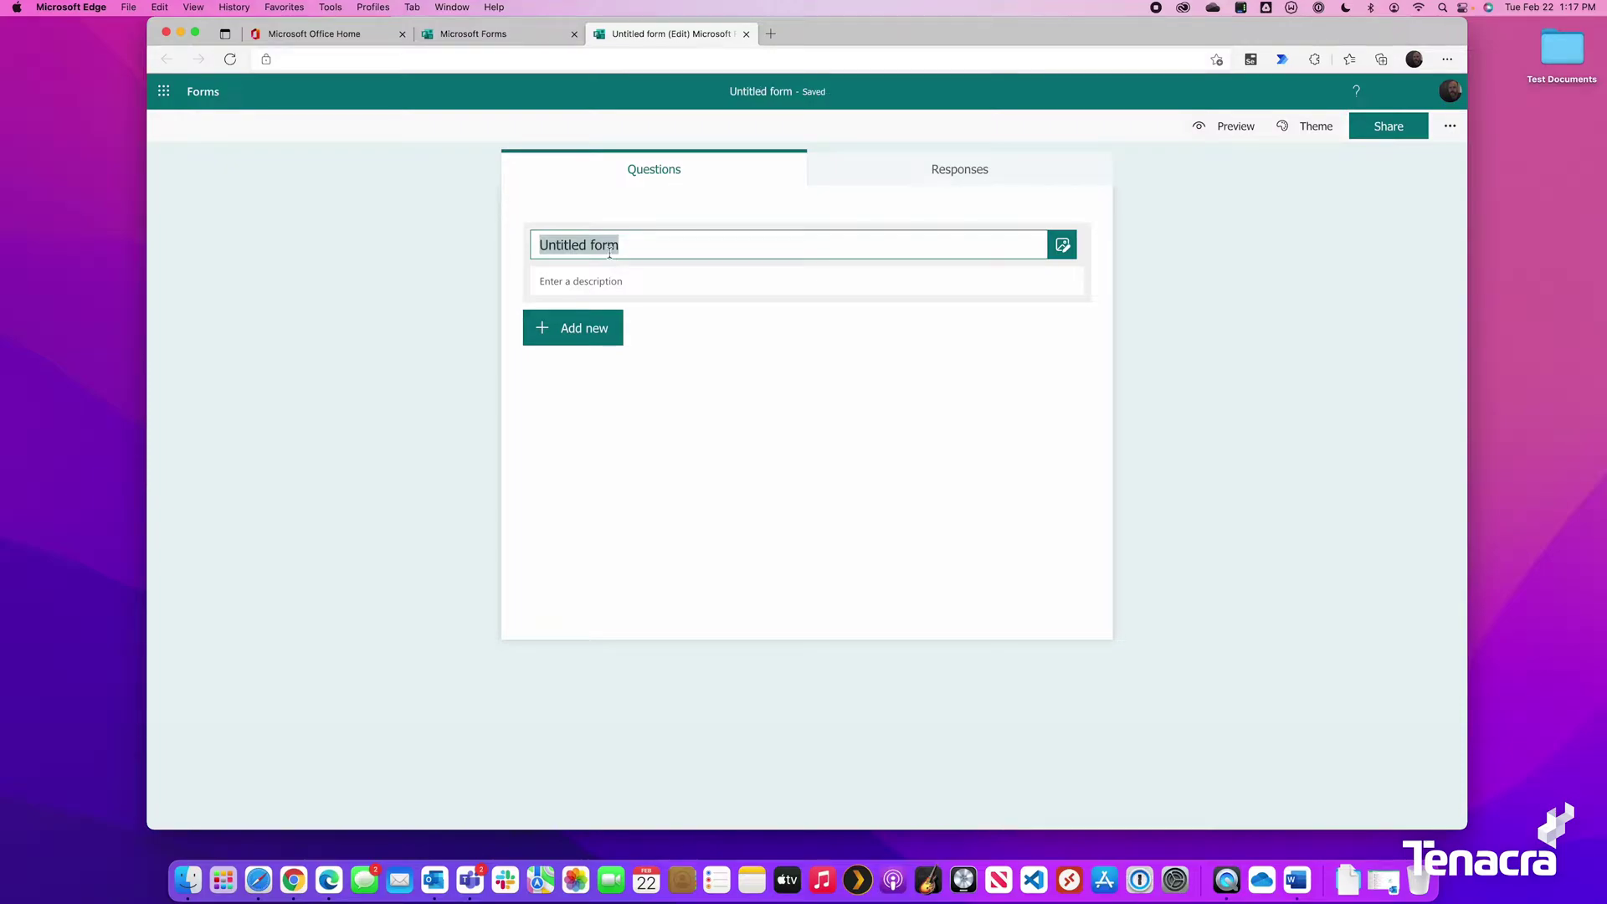
text(Team Lunch)
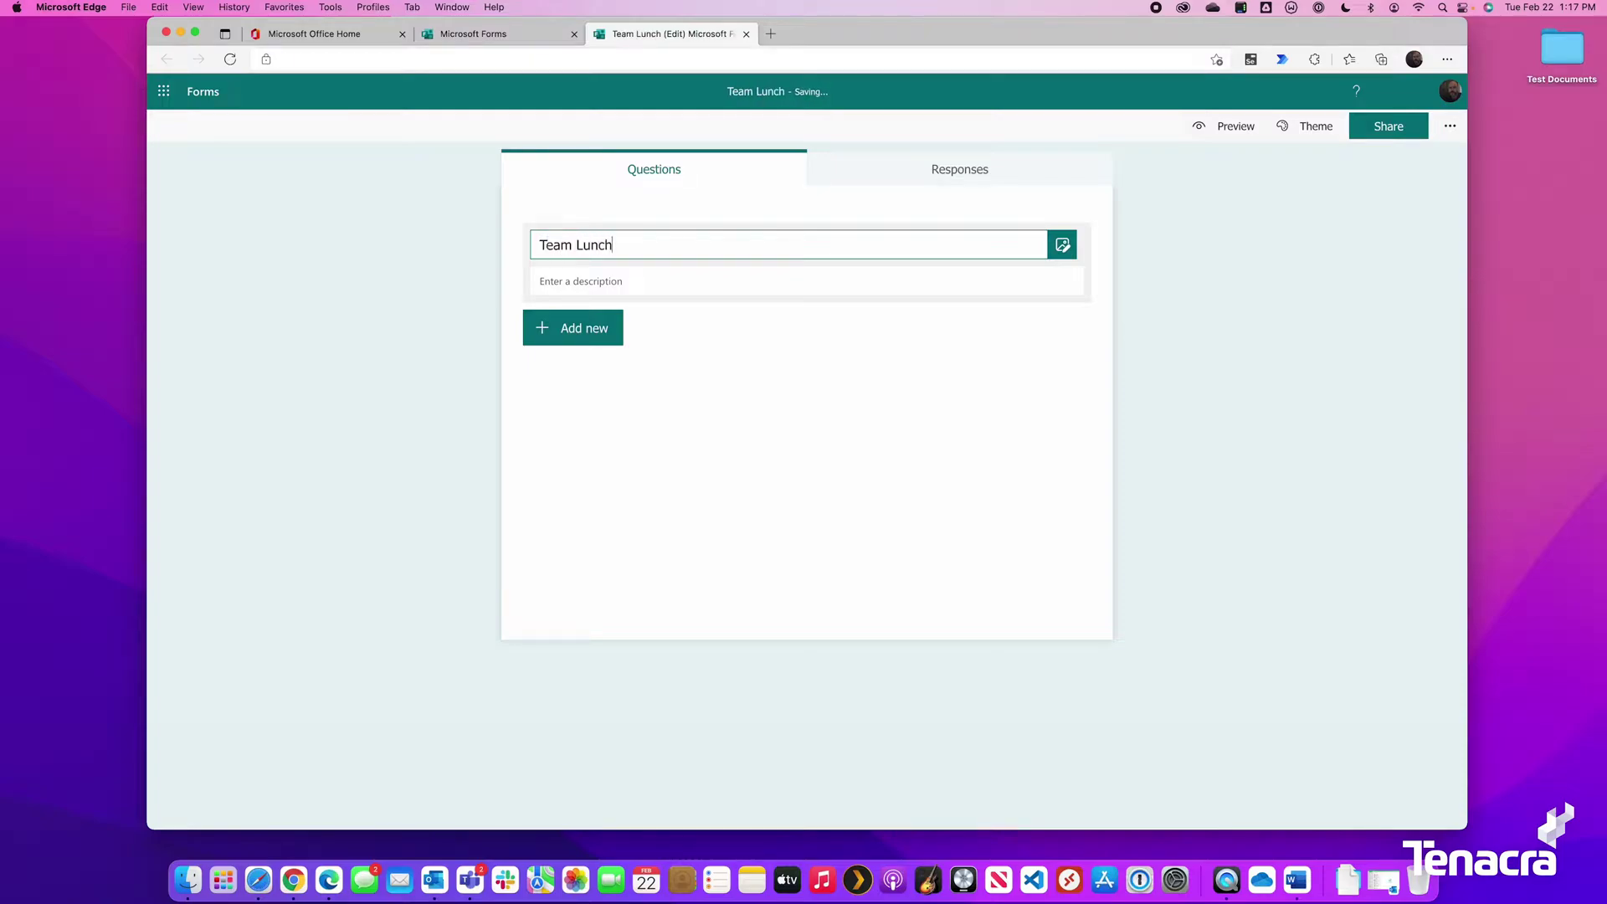
click(841, 386)
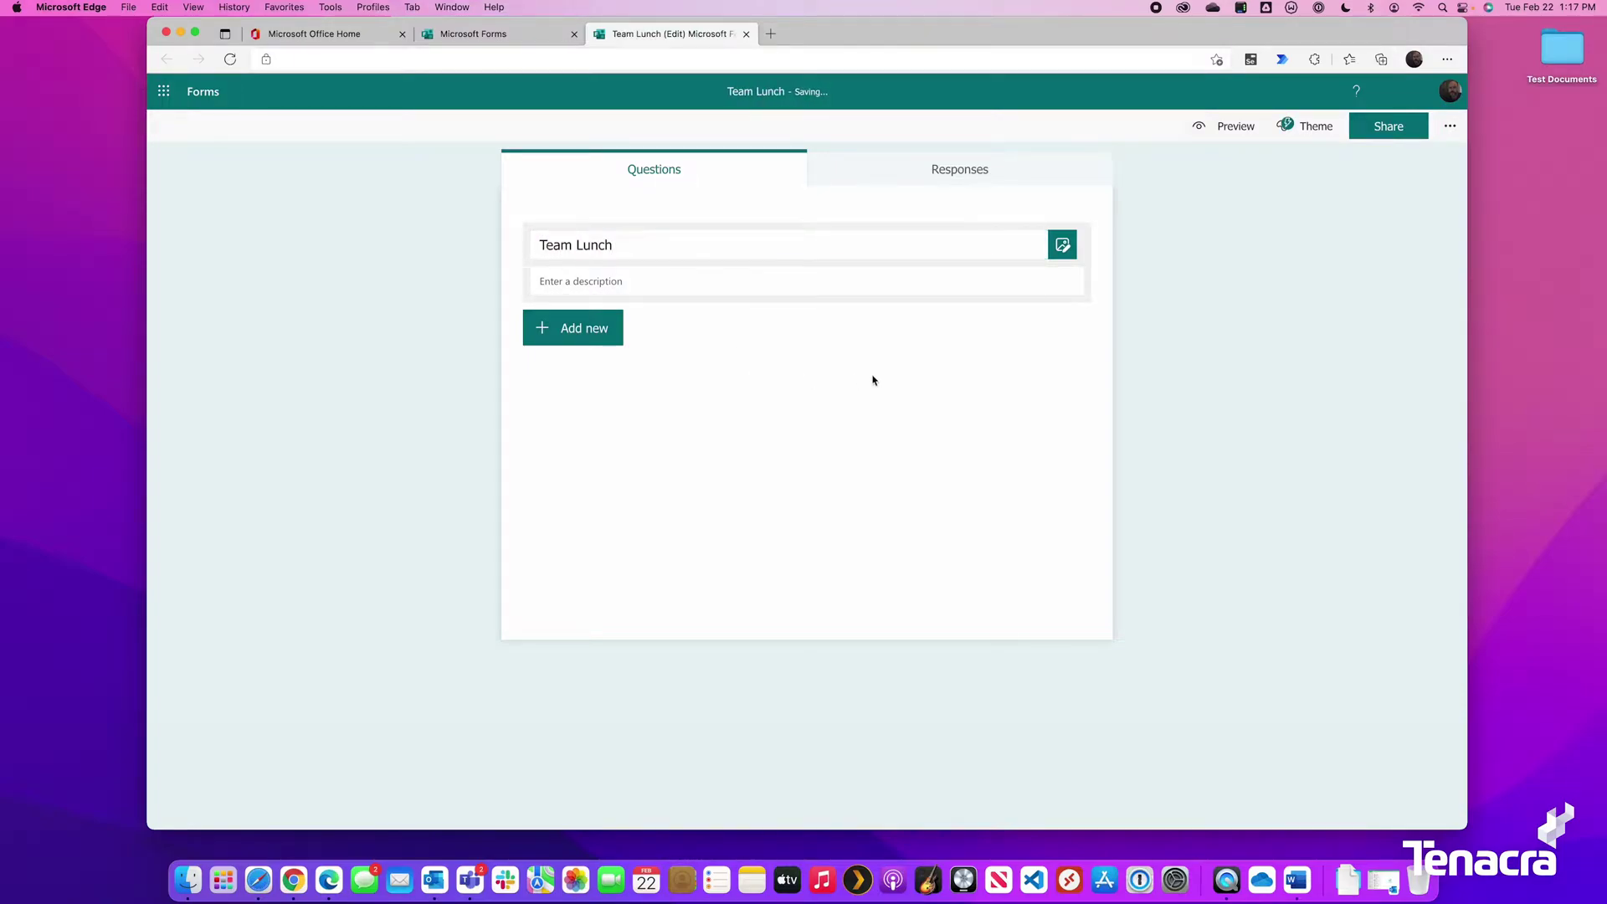
Add a text question 'Your name?' as question 1.
click(580, 335)
click(692, 328)
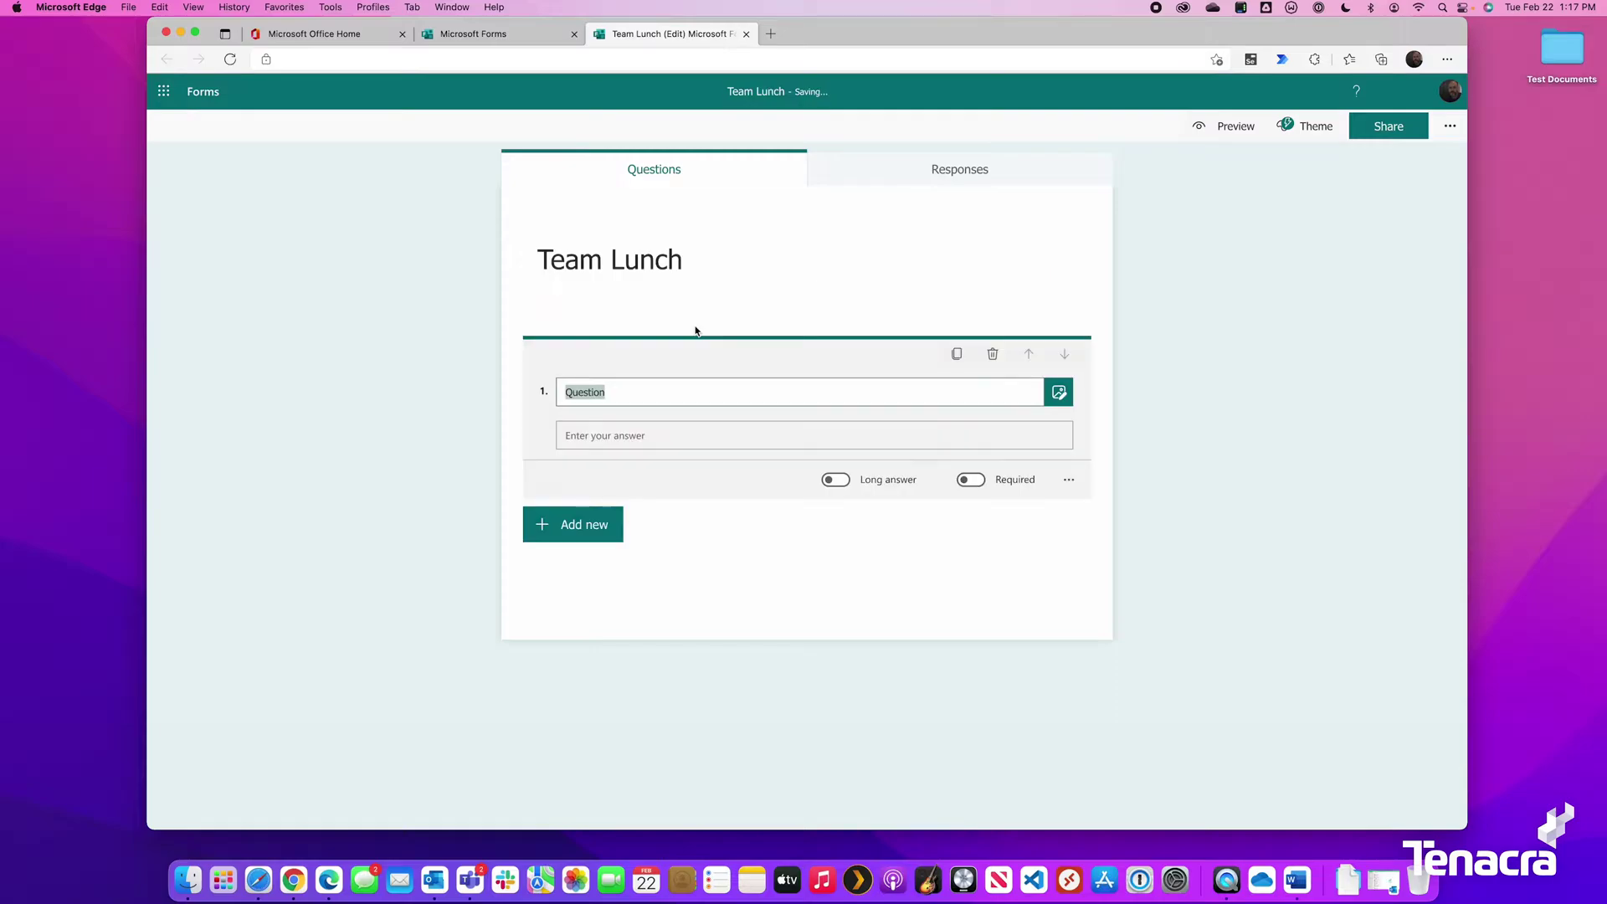
text(Your name?)
Add a choice question titled 'Protein Option' as question 2.
click(574, 536)
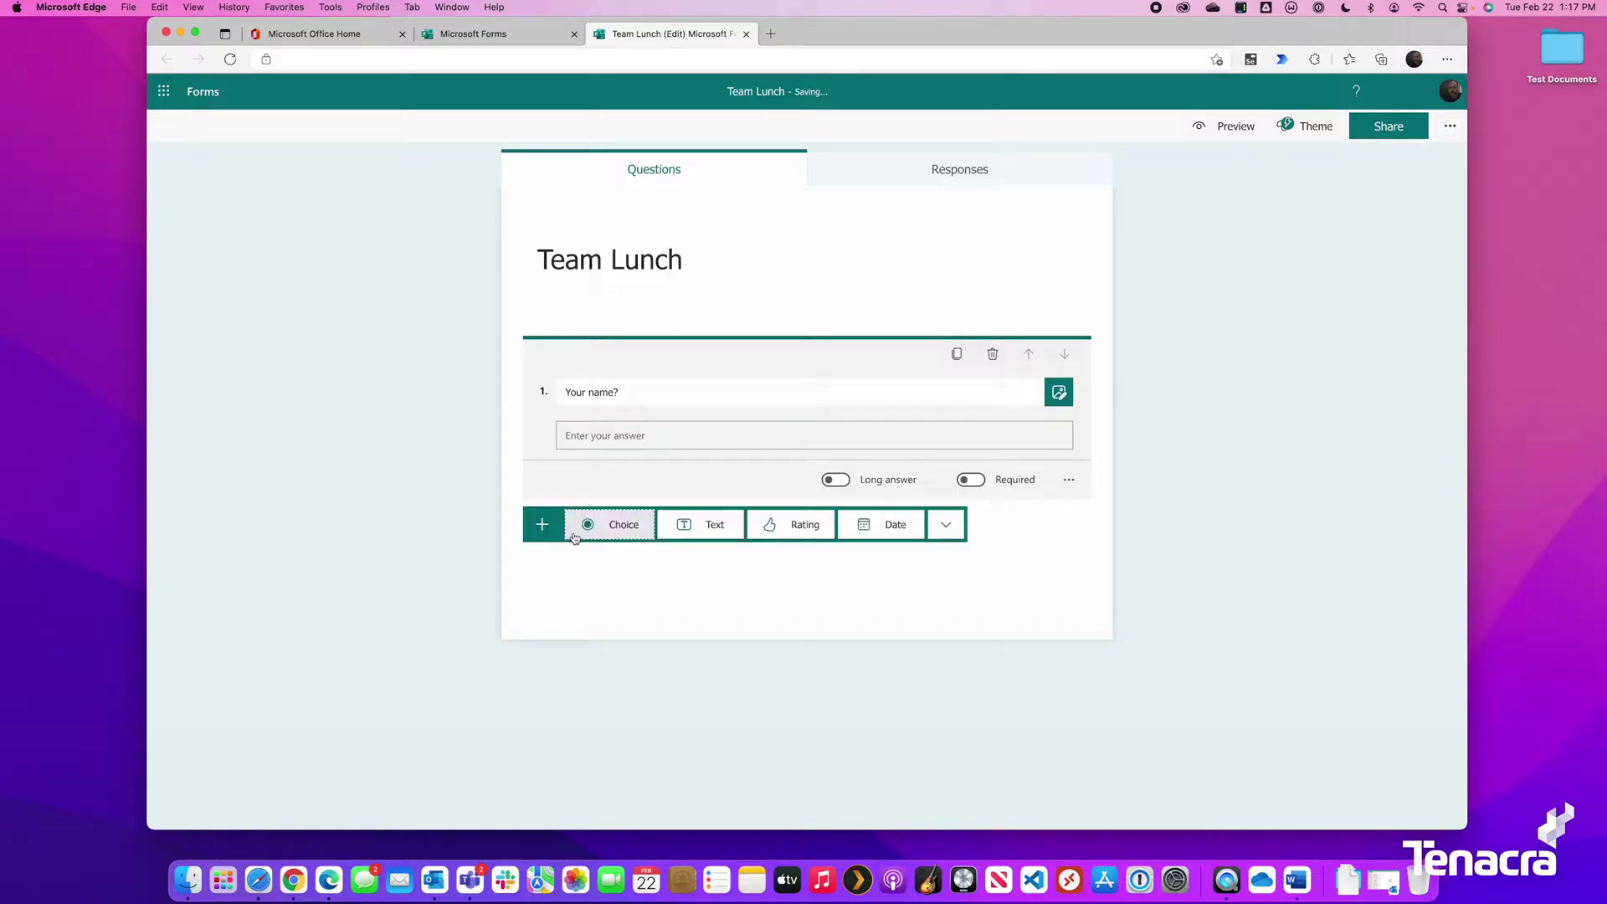
click(642, 533)
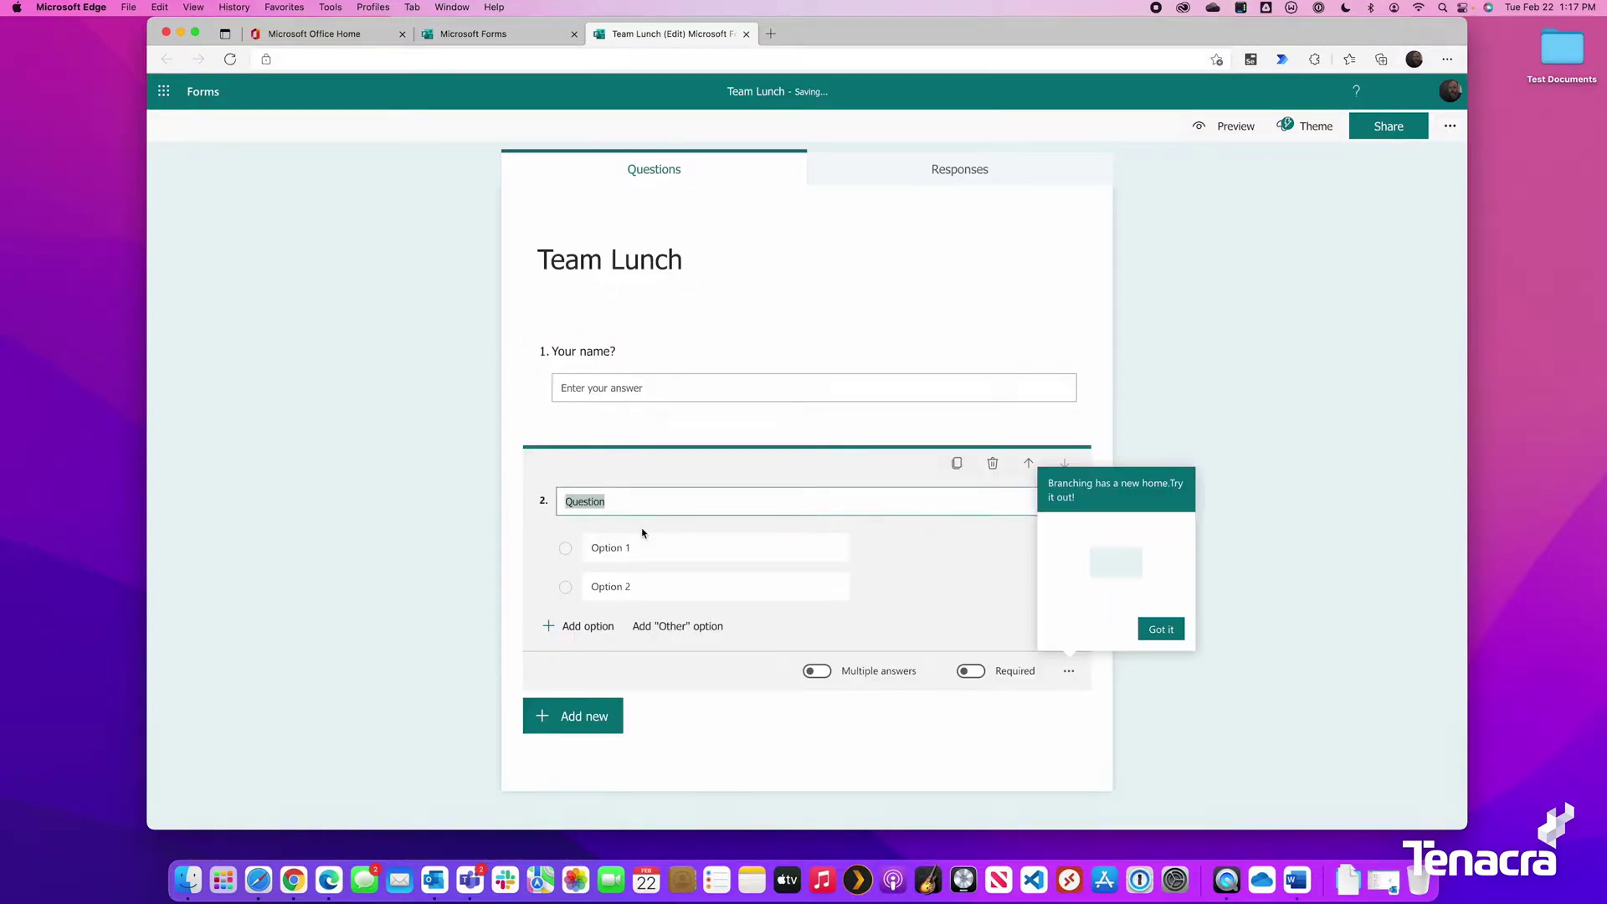
click(1164, 630)
click(567, 502)
text(Protein)
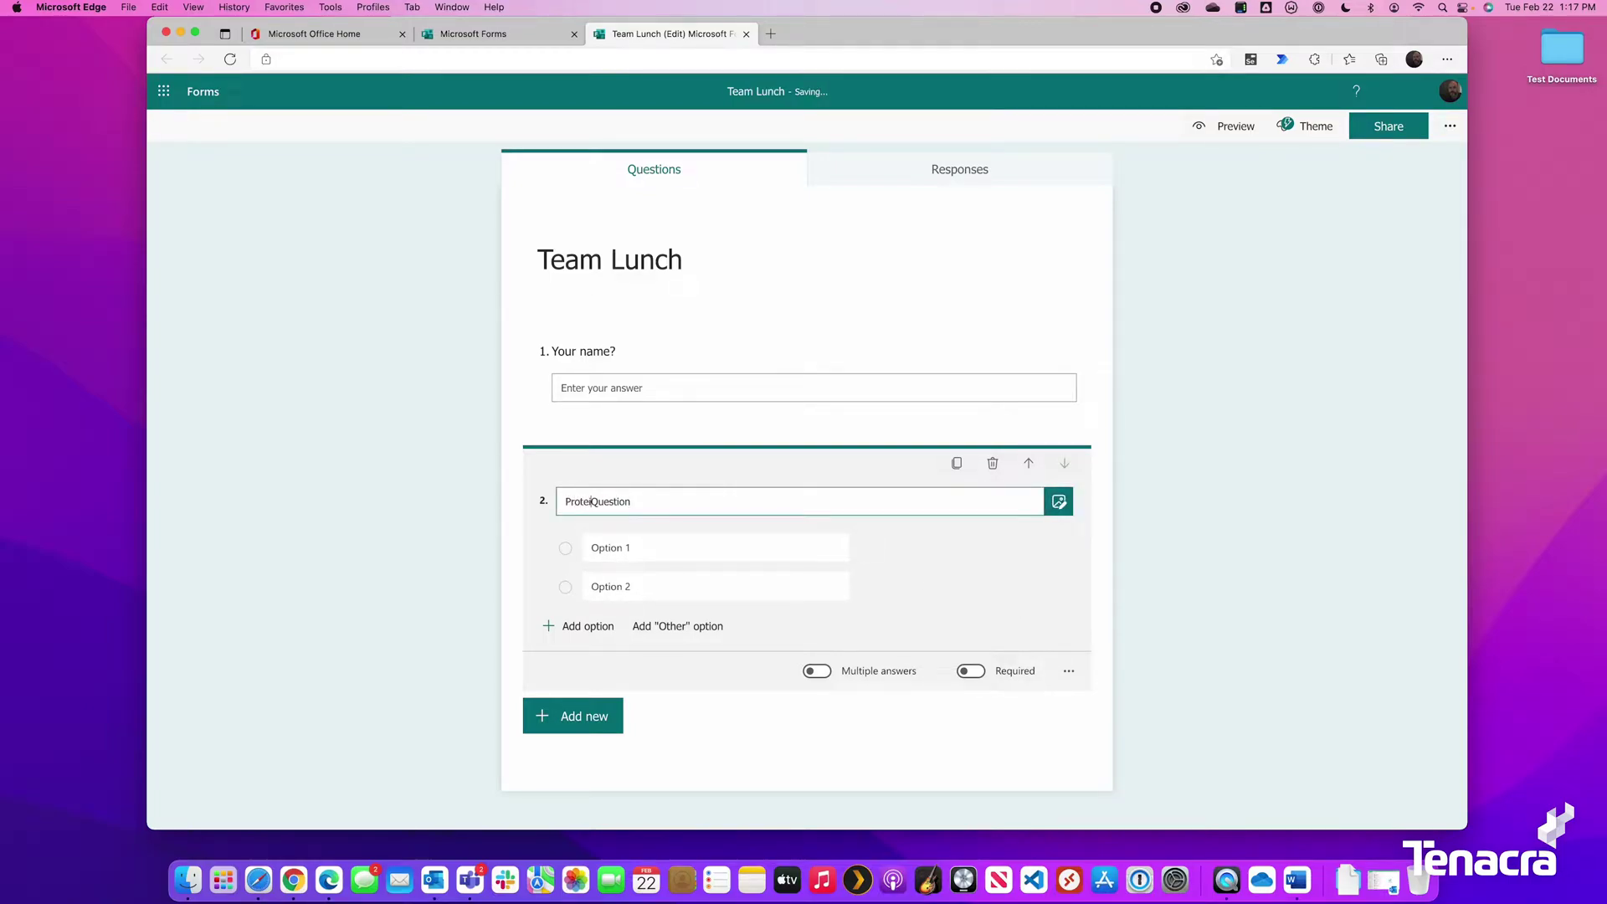
text( Option)
key(Return)
key(Delete)
key(Delete)
key(Delete)
key(Delete)
key(Delete)
key(Delete)
key(Delete)
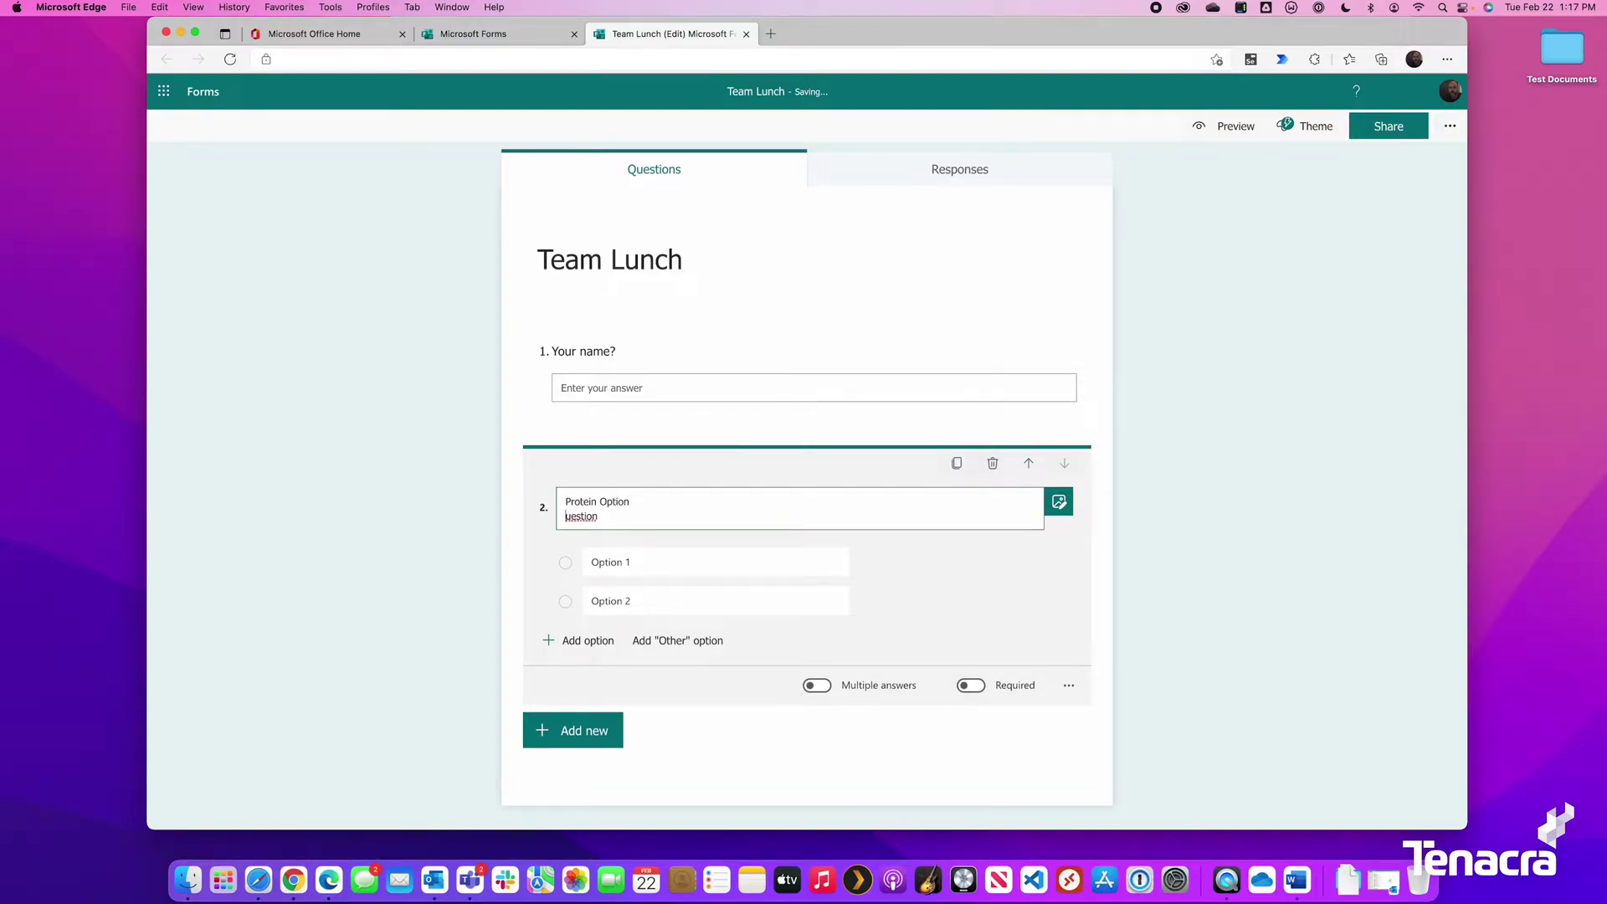
key(Delete)
key(BackSpace)
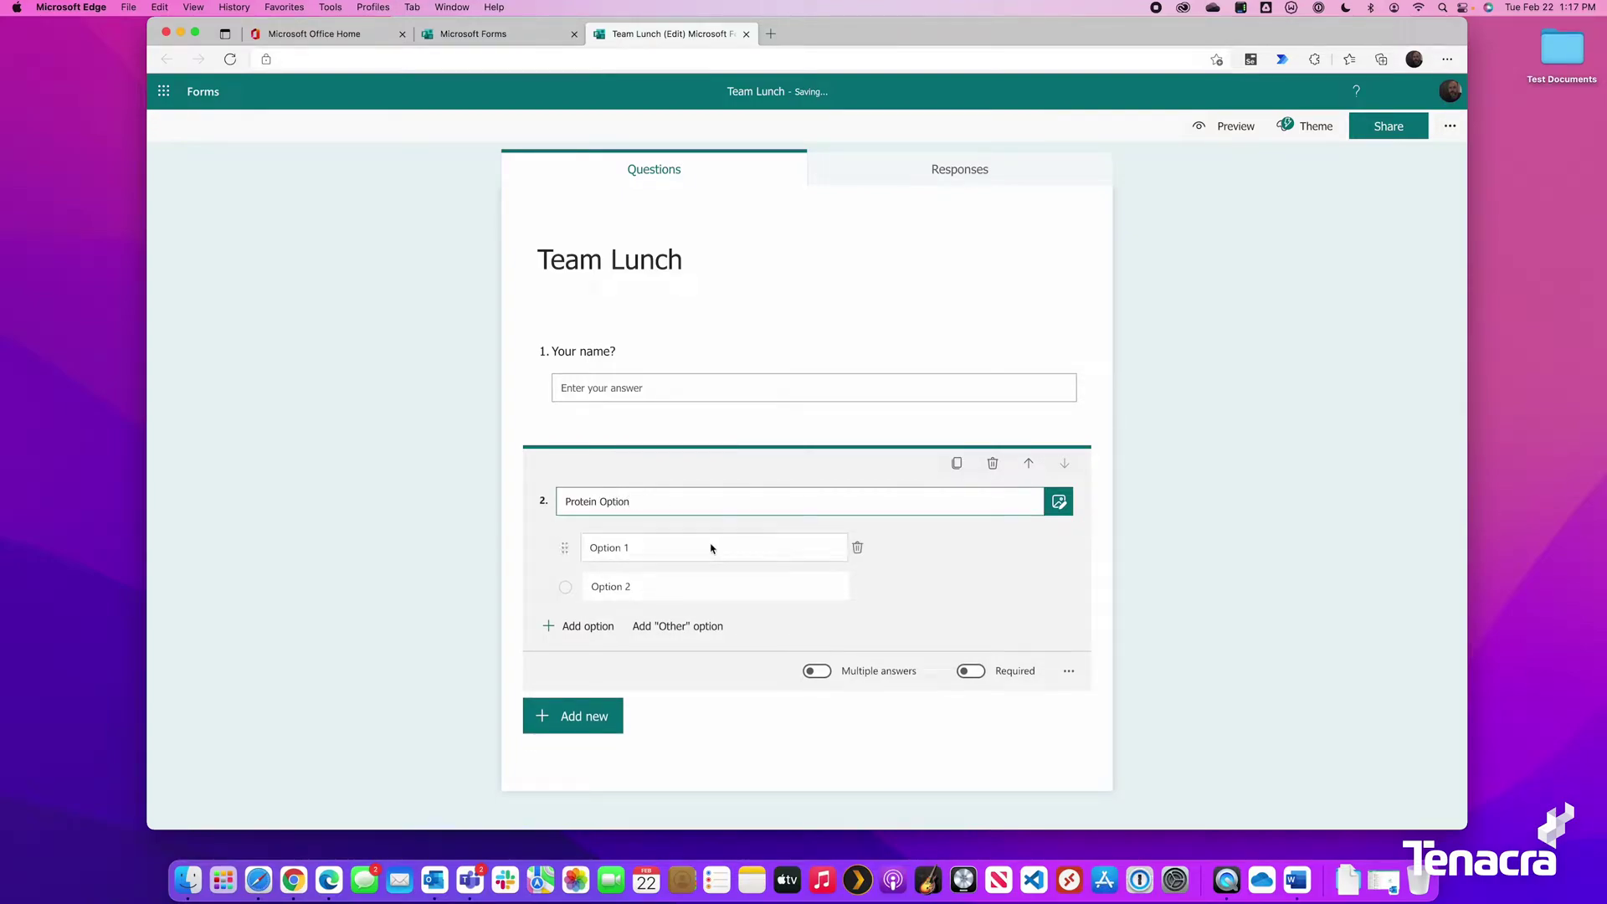
Give Protein Option the choices Beef, Chicken, Fish and Tofu.
click(709, 546)
text(Beef)
click(703, 584)
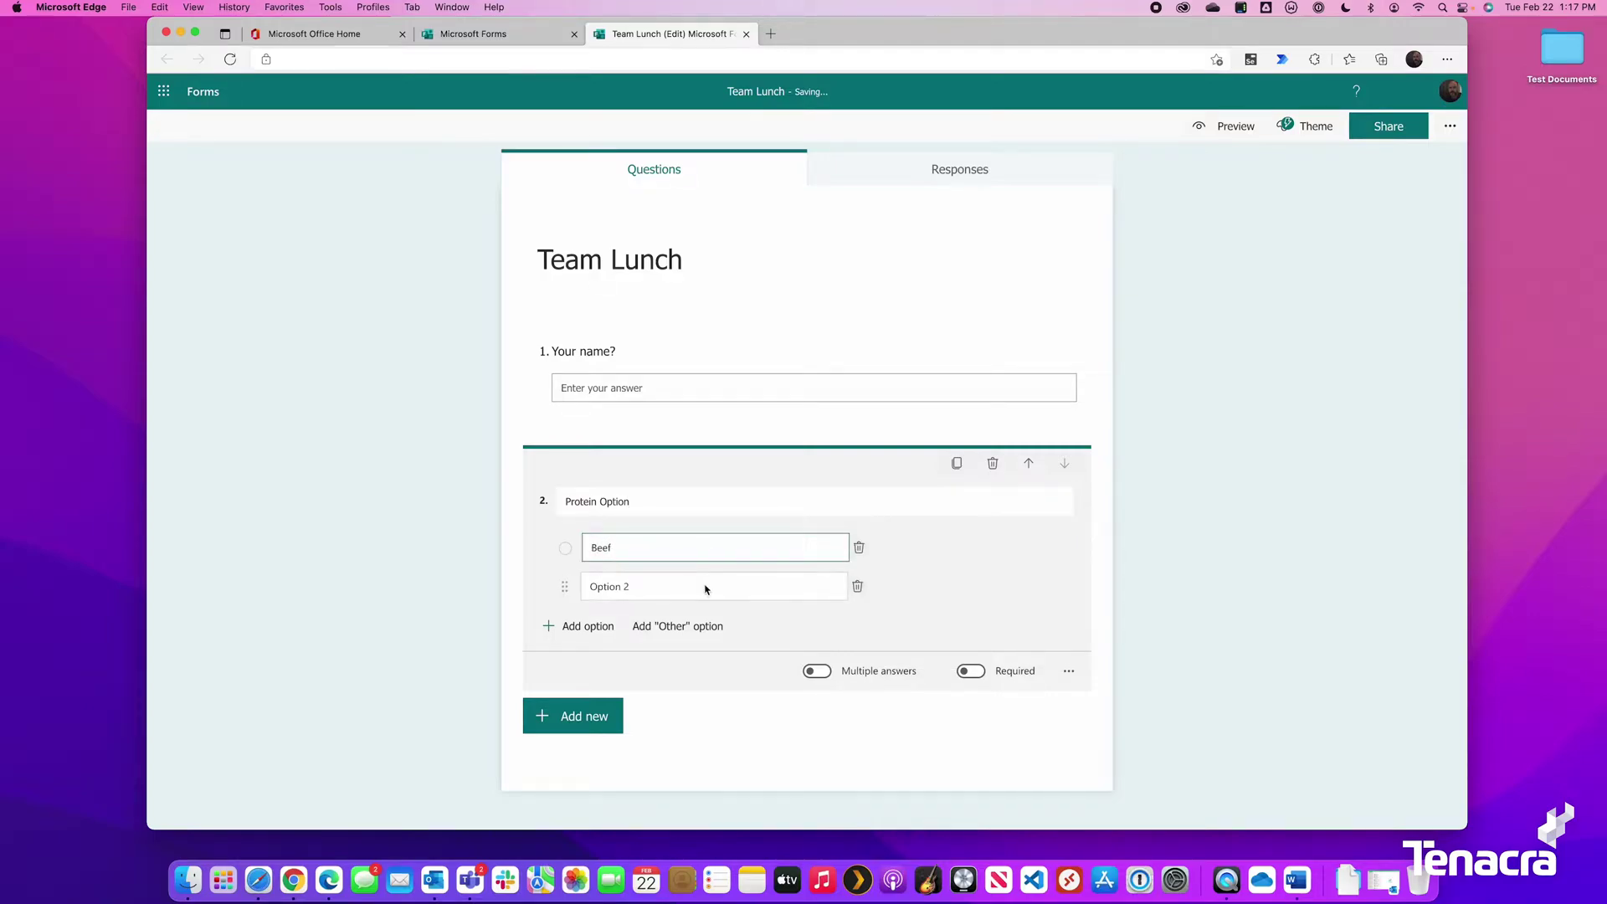
text(Chicken)
key(Return)
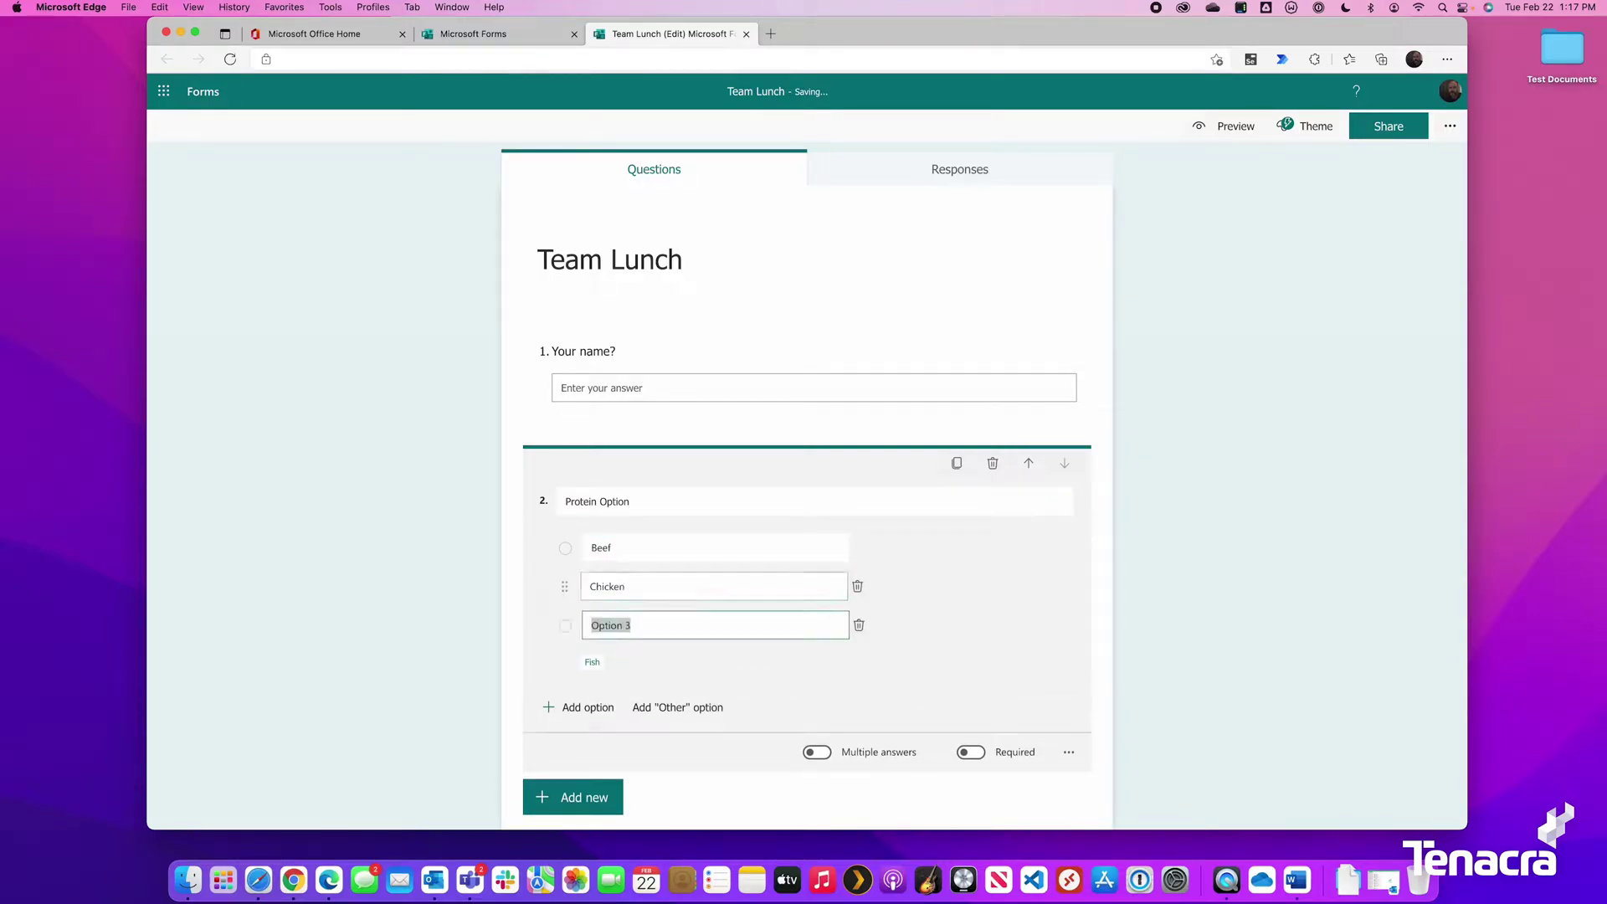
text(Fish)
key(Return)
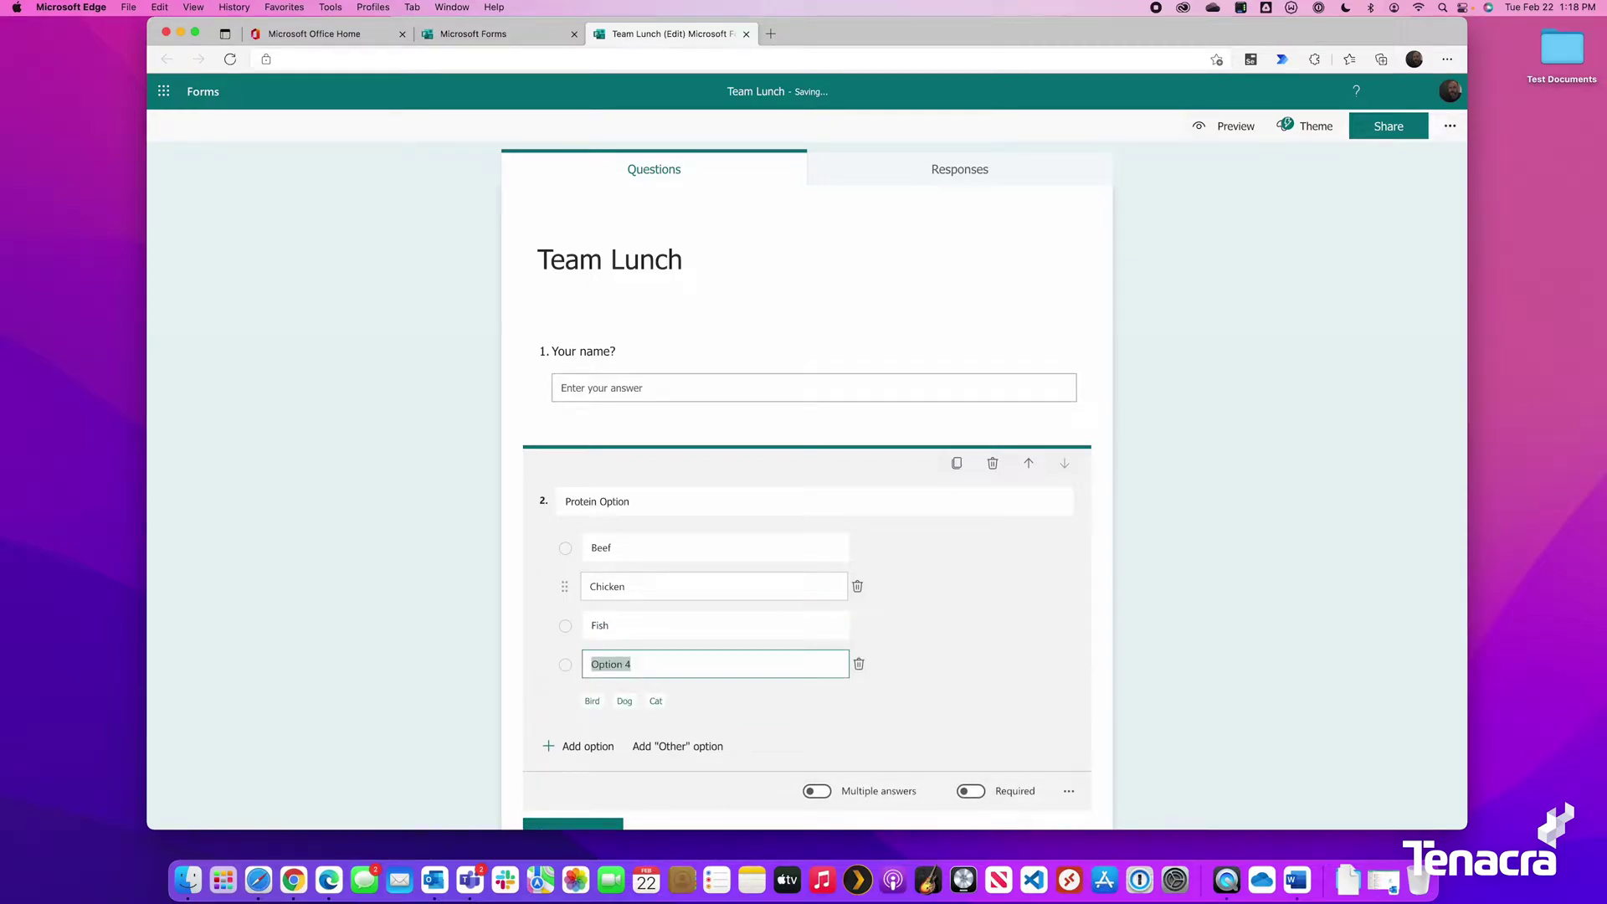
text(Tofu)
click(1210, 659)
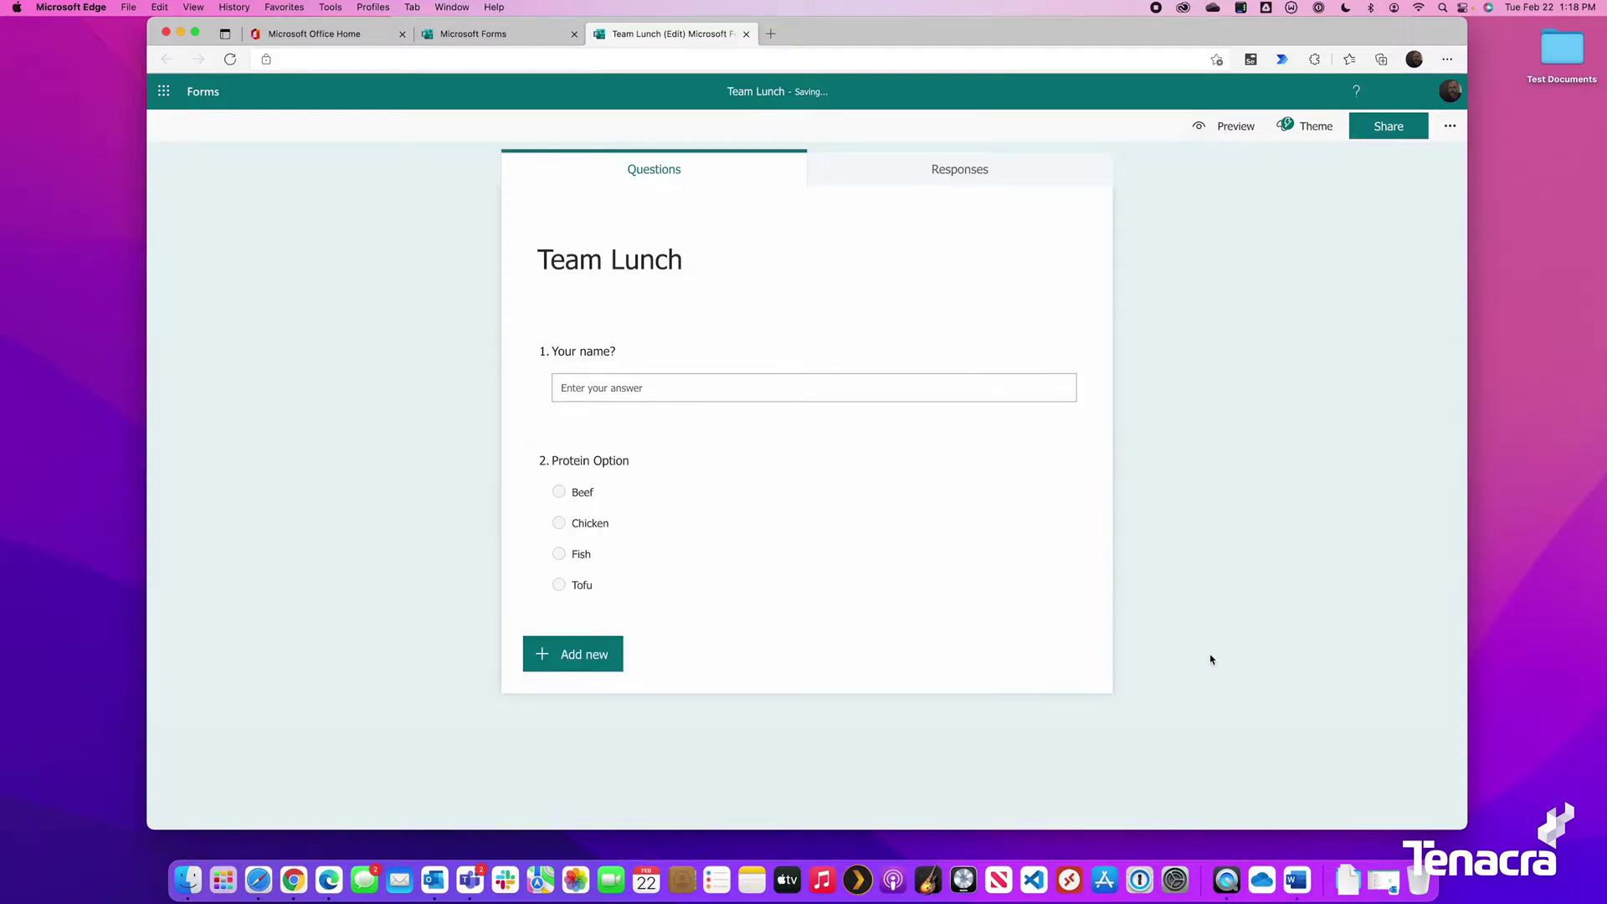
Add a 'Side' choice question offering Fries, Onion Rings and Caesar Salad.
click(586, 656)
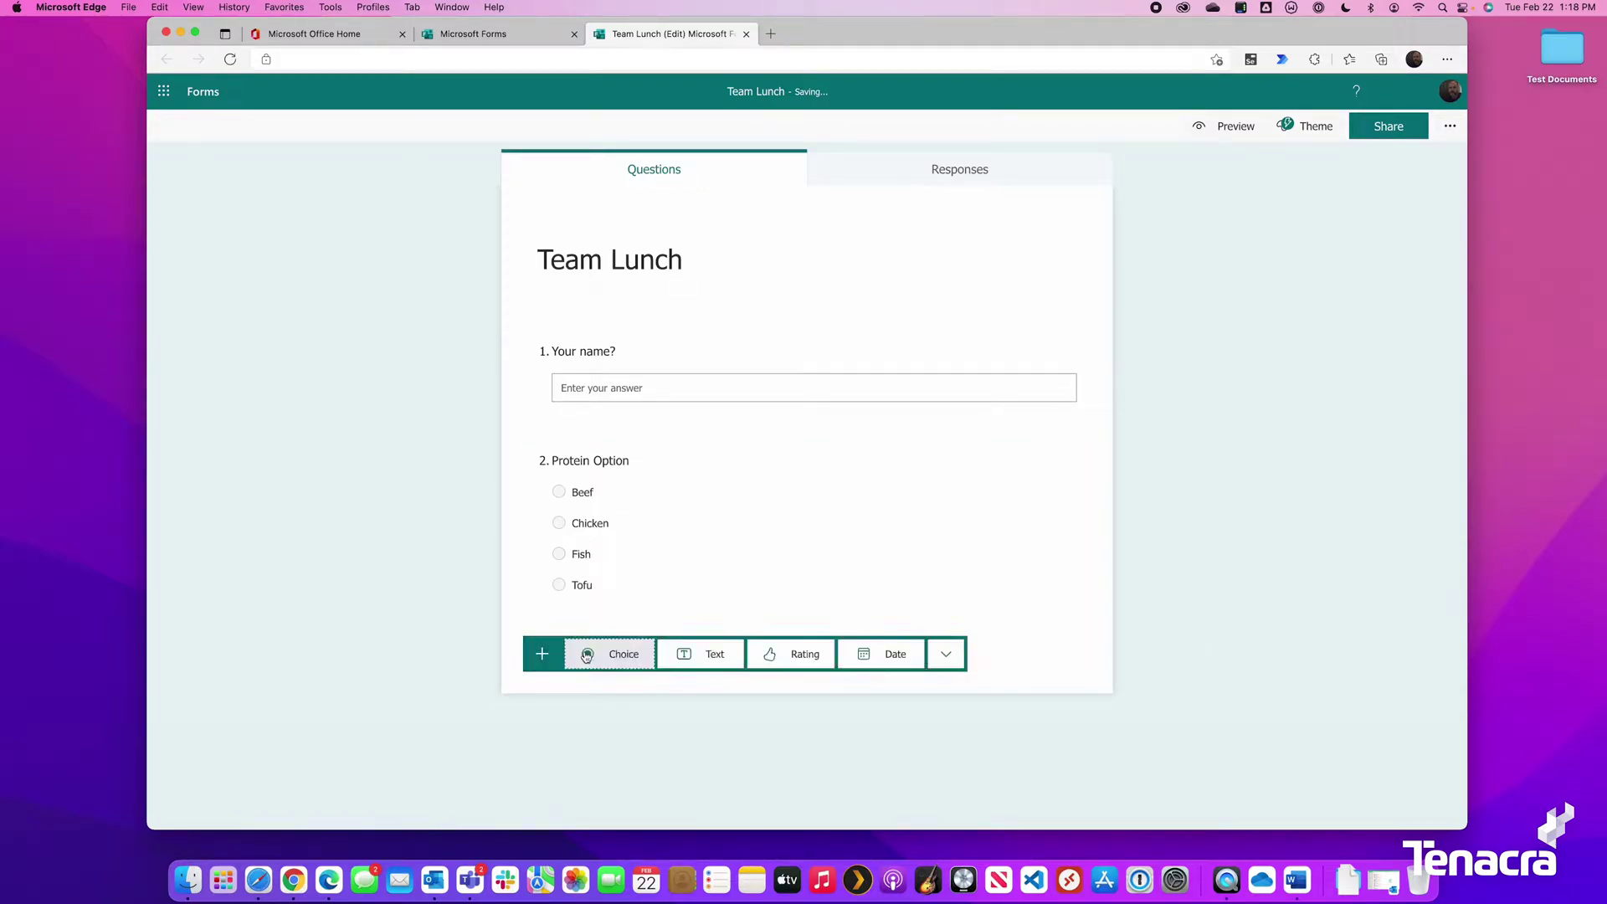
click(612, 655)
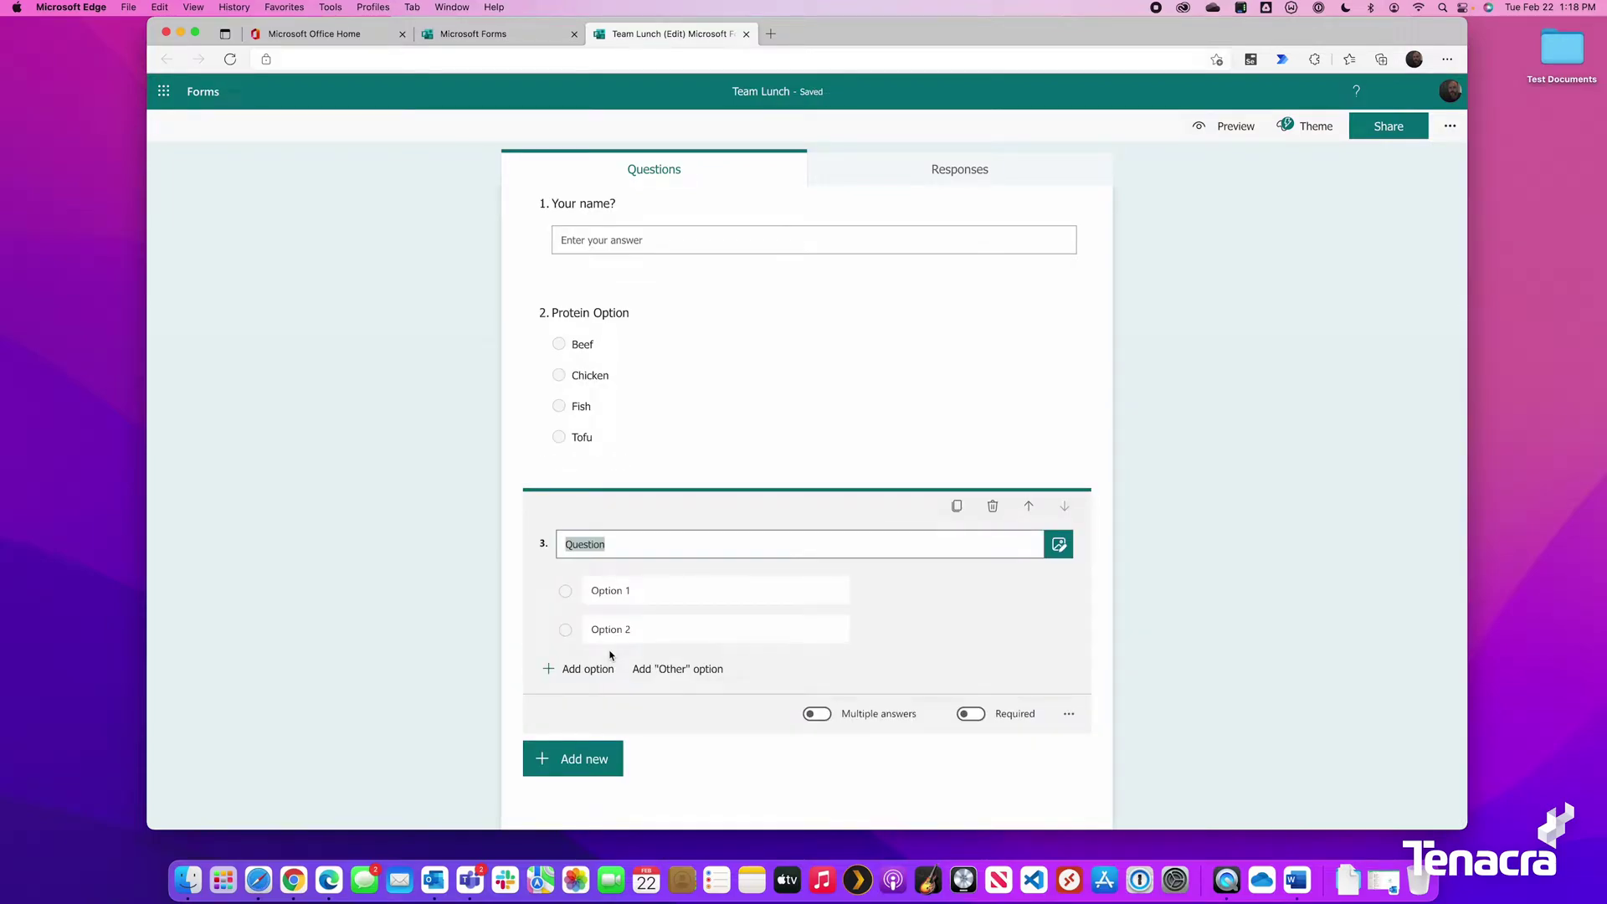
text(Side)
click(663, 586)
text(Fried)
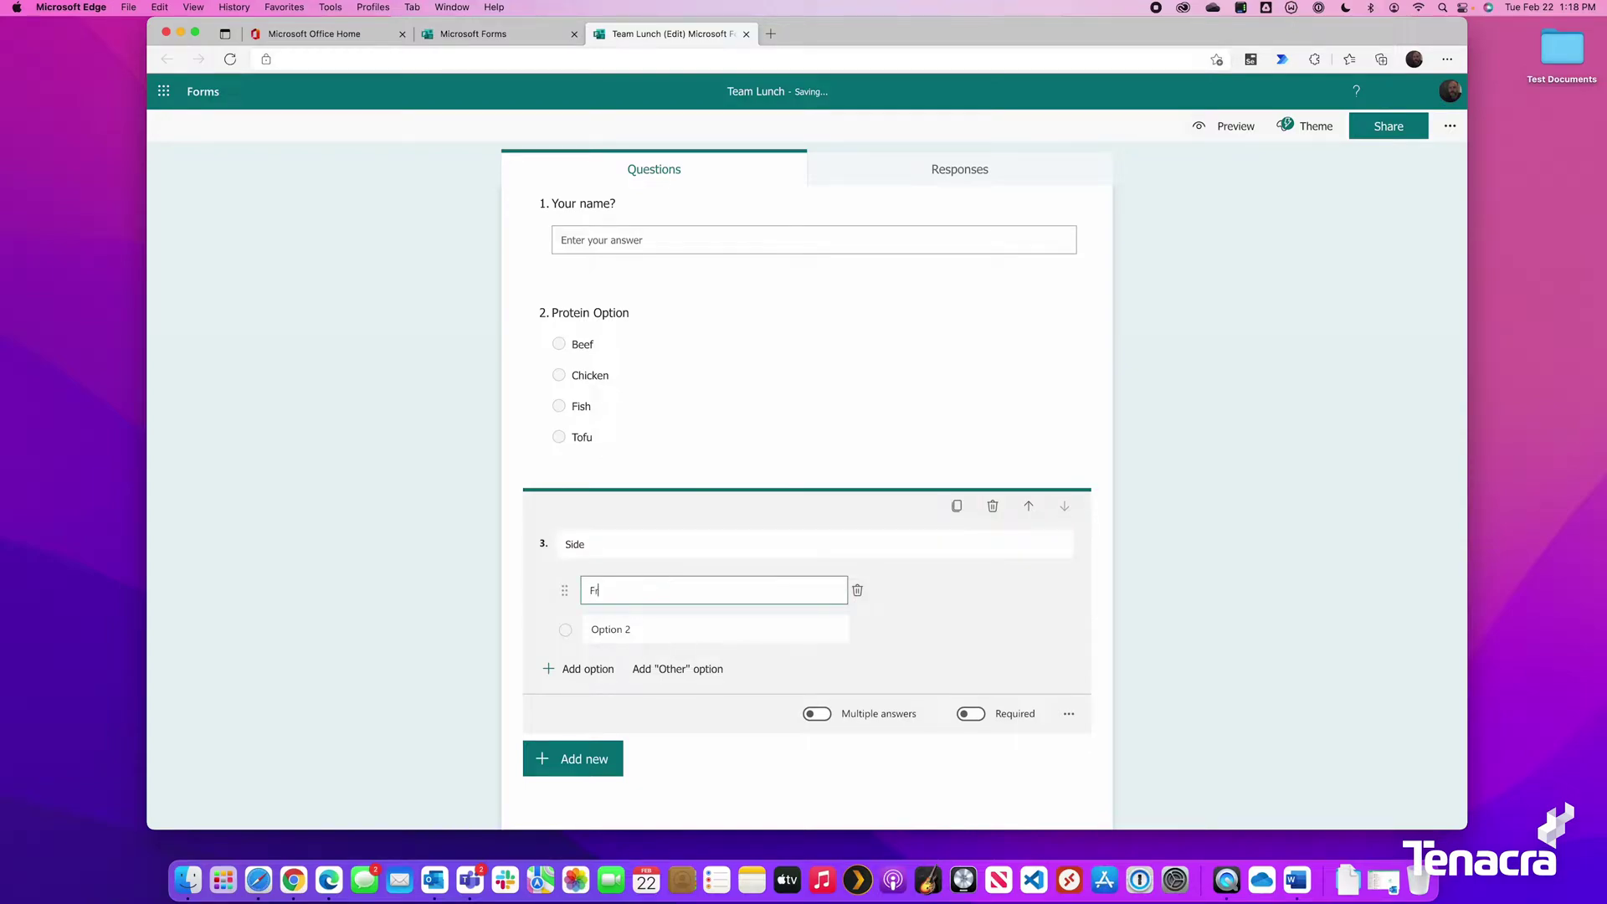
click(669, 624)
triple_click(669, 625)
text(Onion)
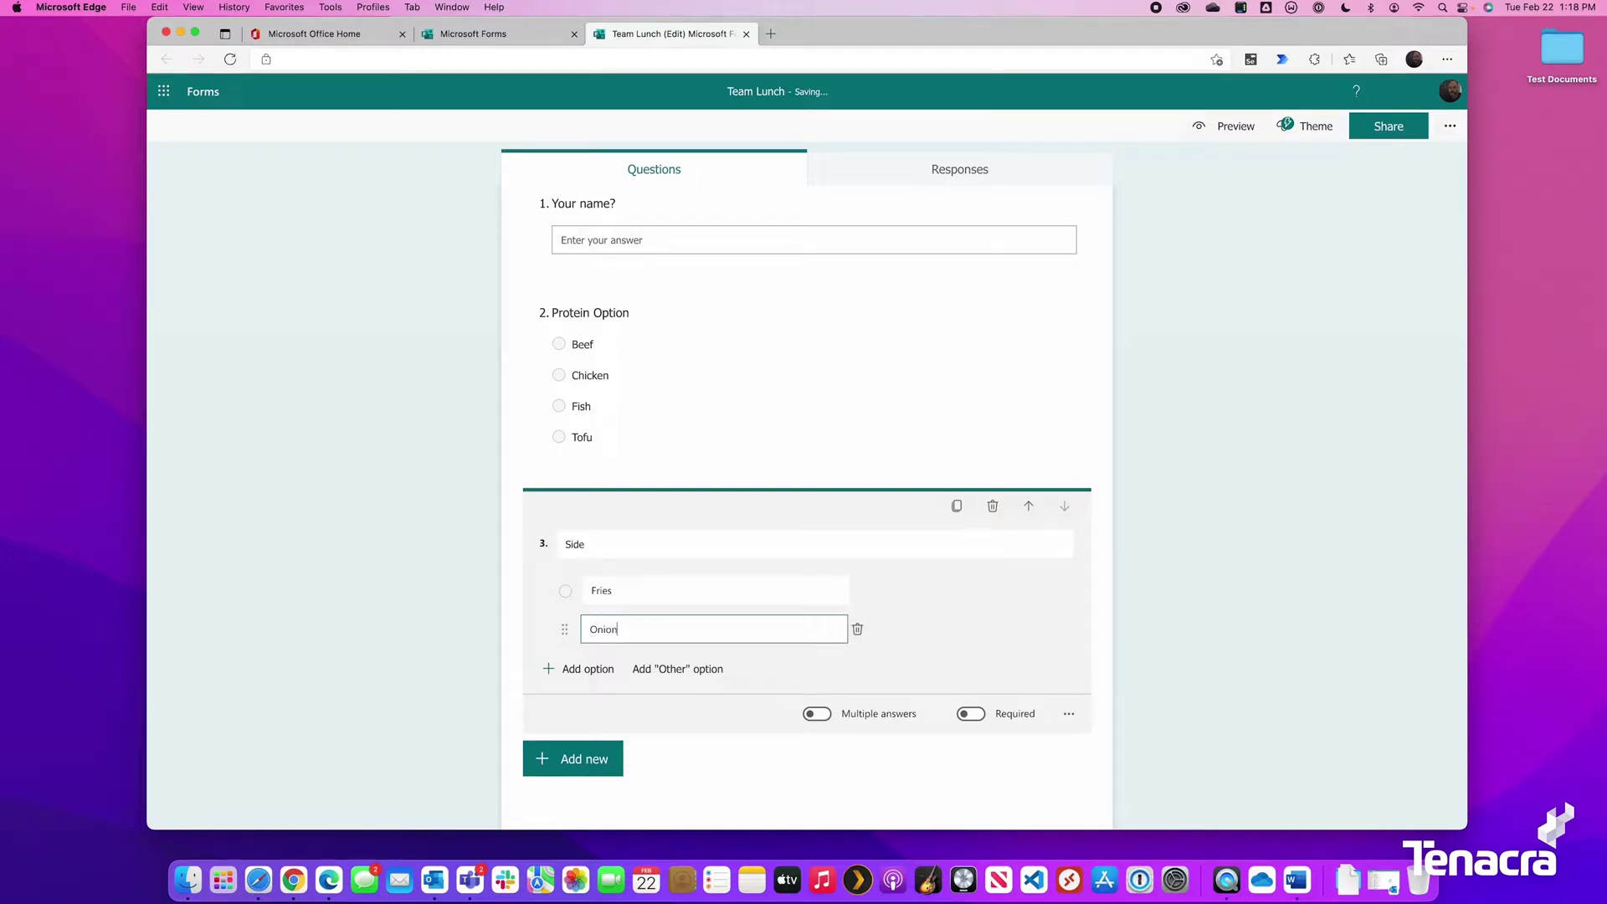
text( Rings)
click(616, 669)
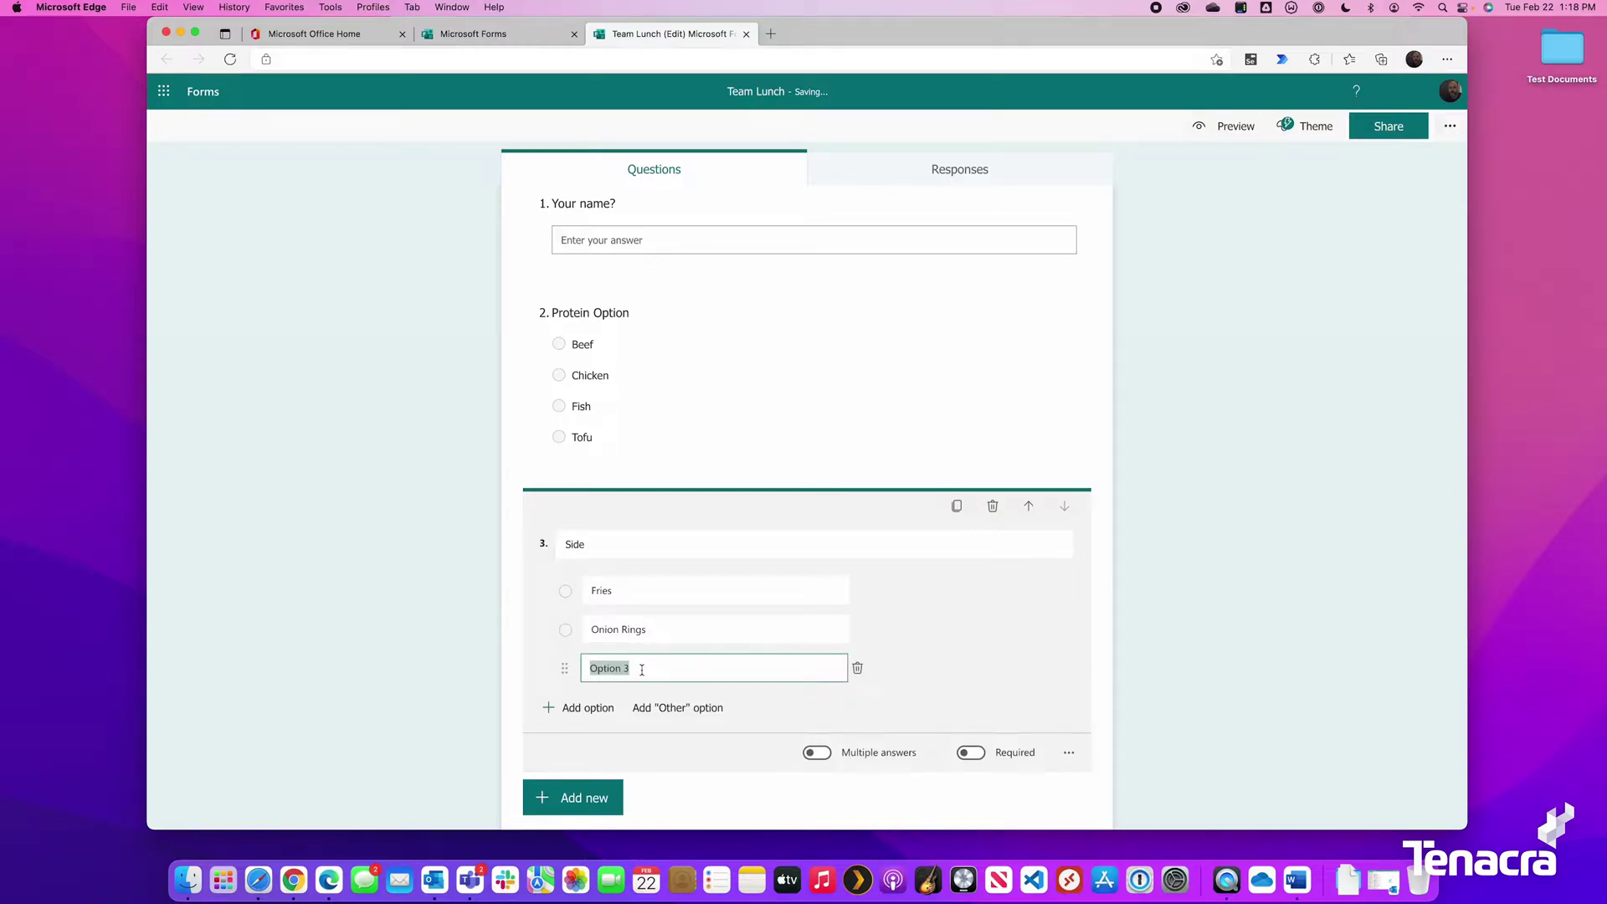
text(Caesar Salad)
click(756, 368)
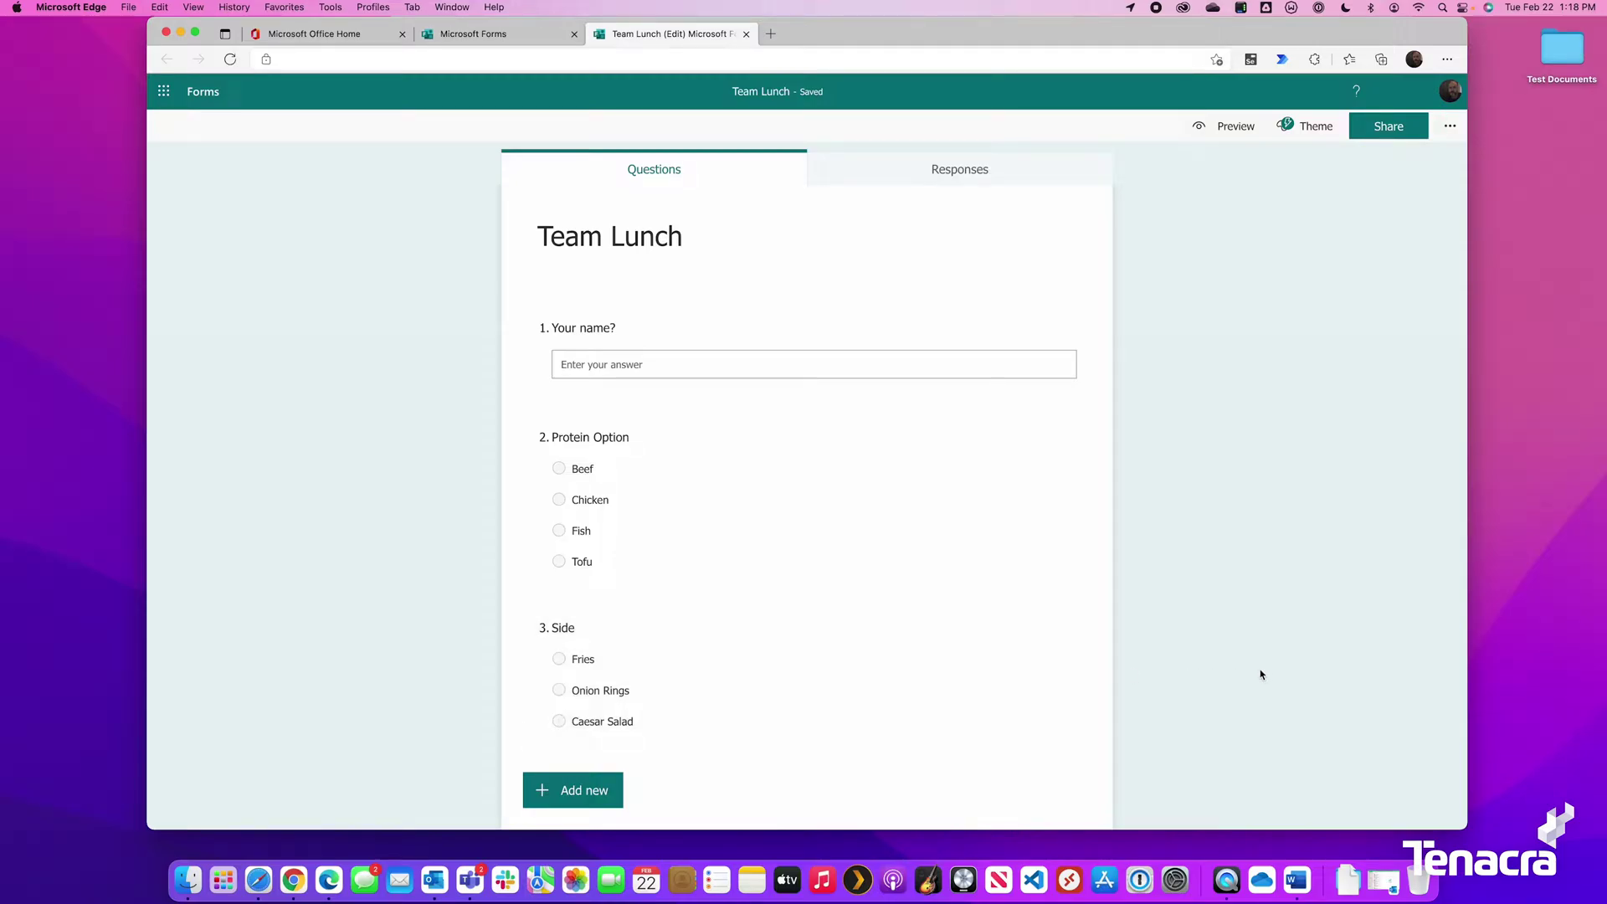
click(1306, 126)
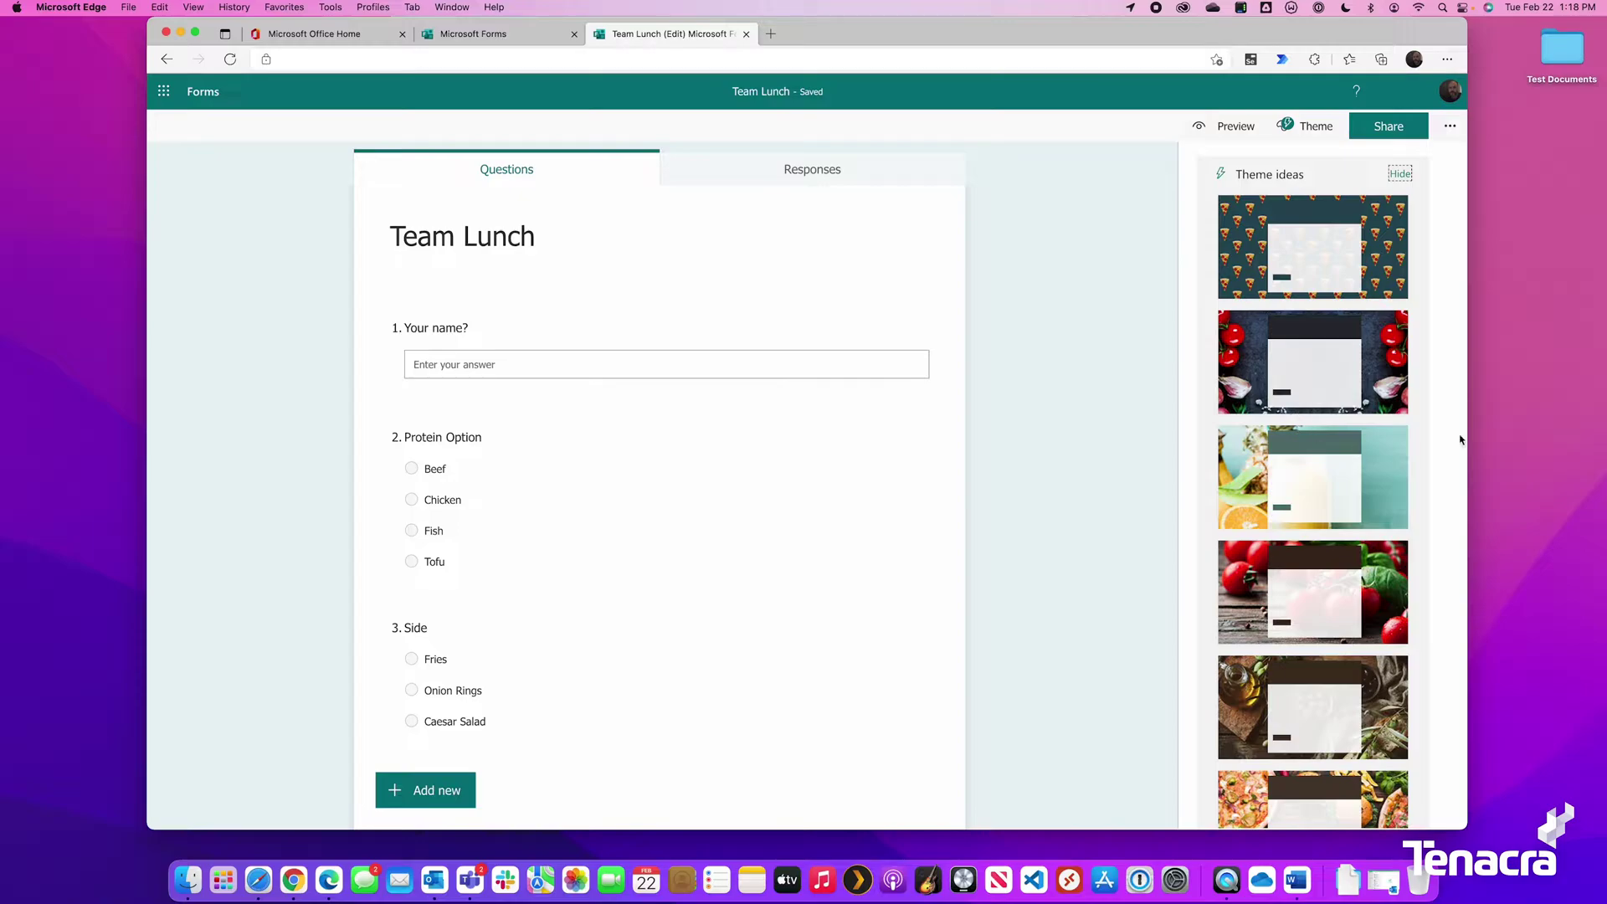
Apply the food-spread photo theme and preview the Team Lunch form.
scroll(1406, 432, down, 5)
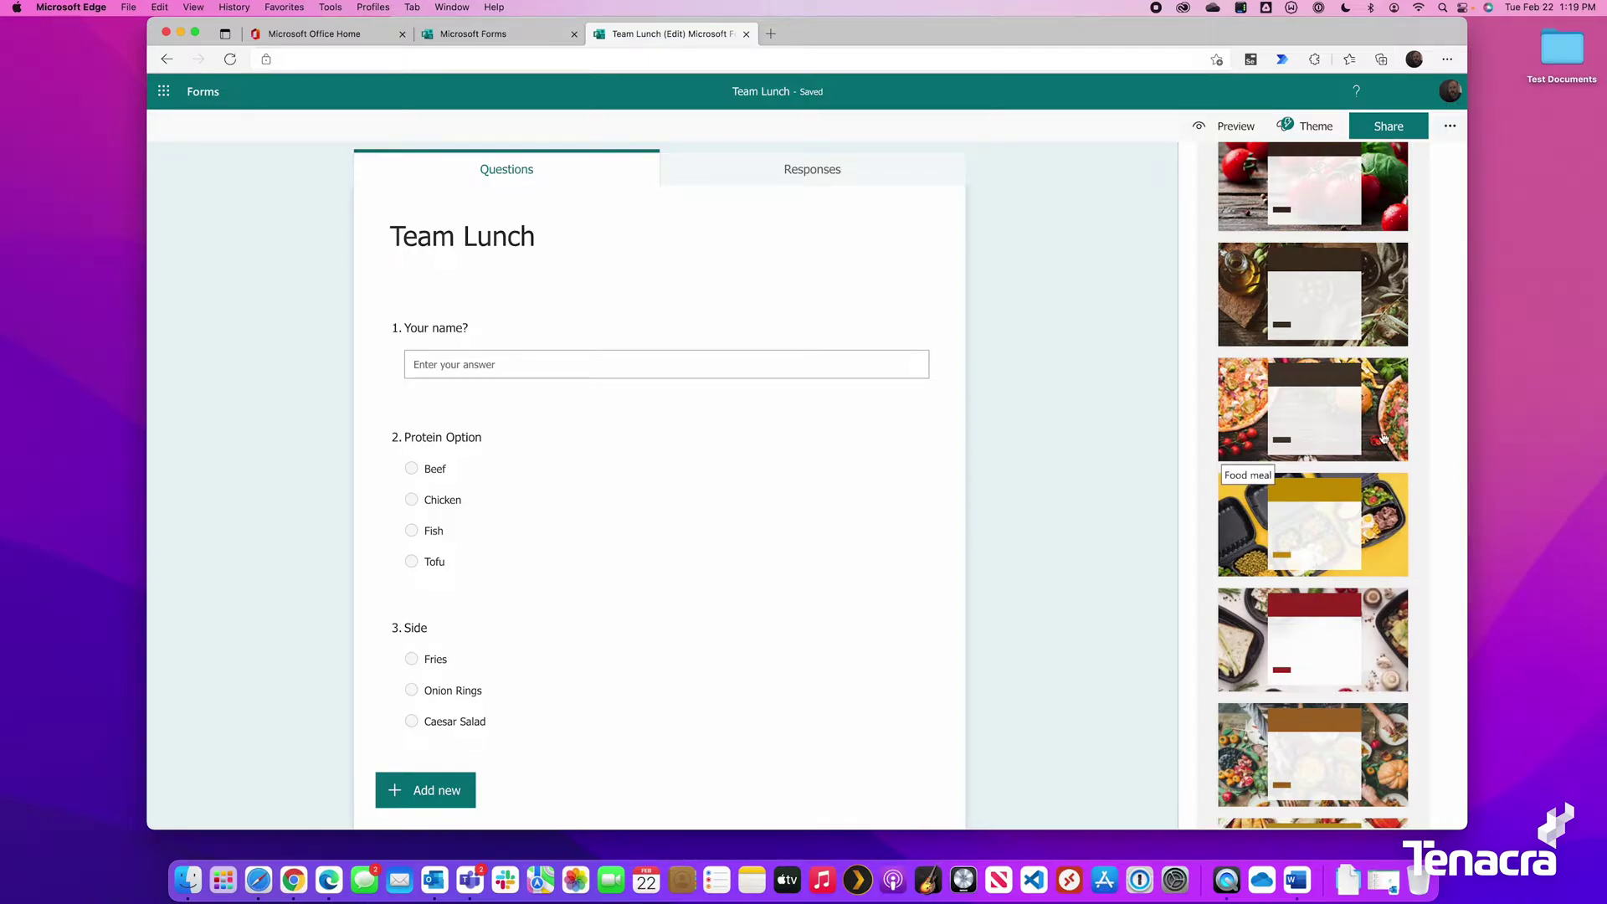
click(1248, 752)
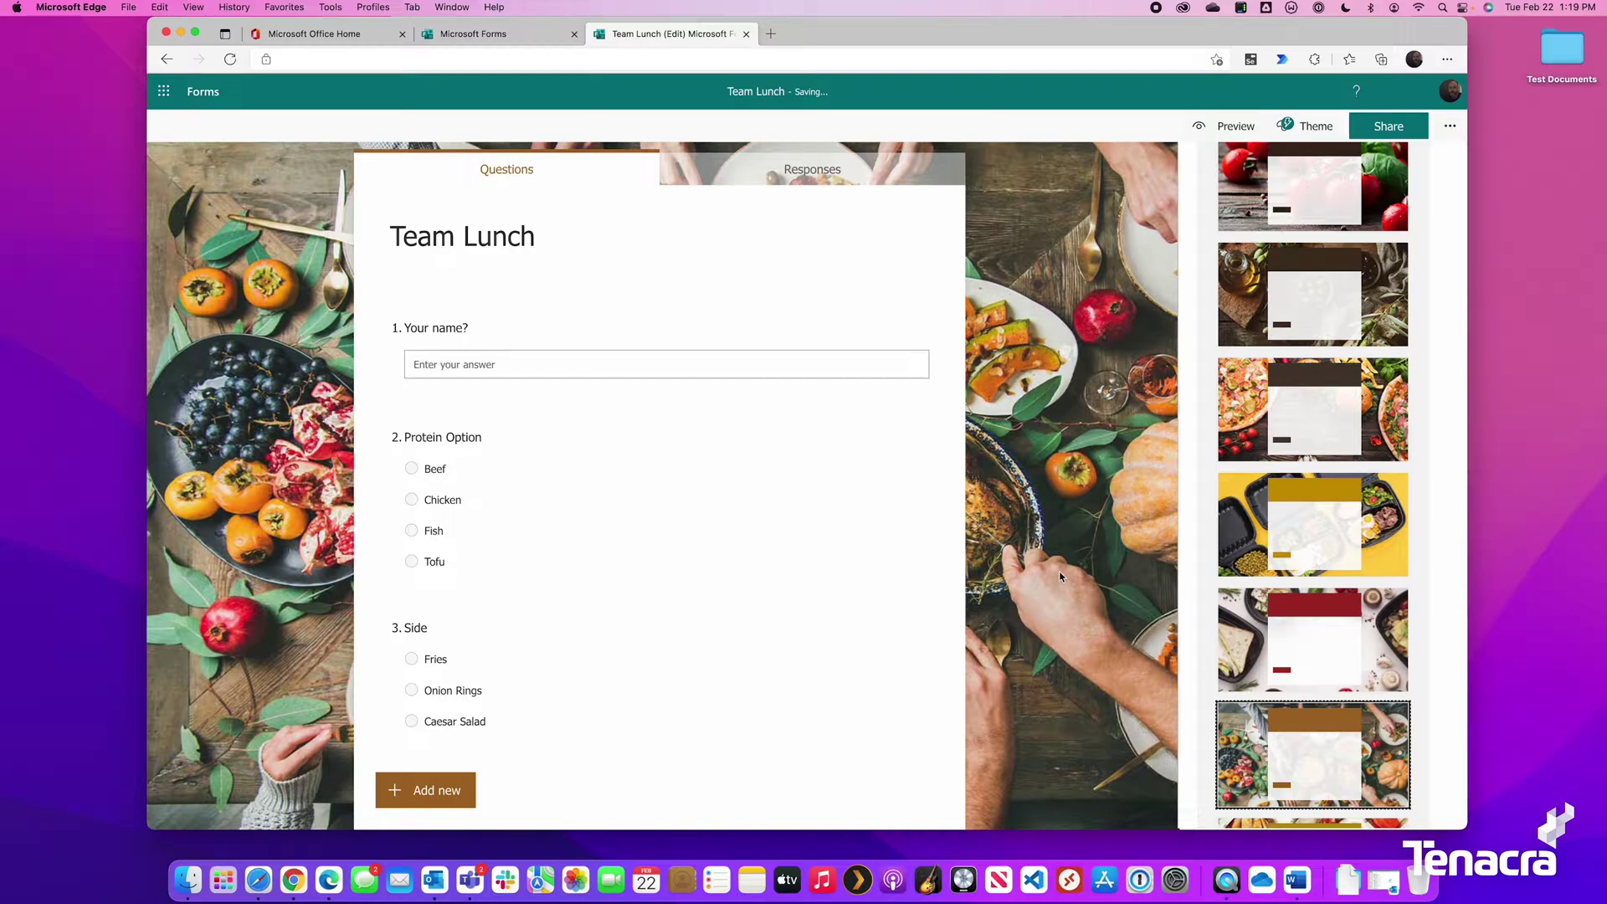
click(1219, 127)
Submit a test response with a name, Beef protein and Caesar Salad side.
click(661, 323)
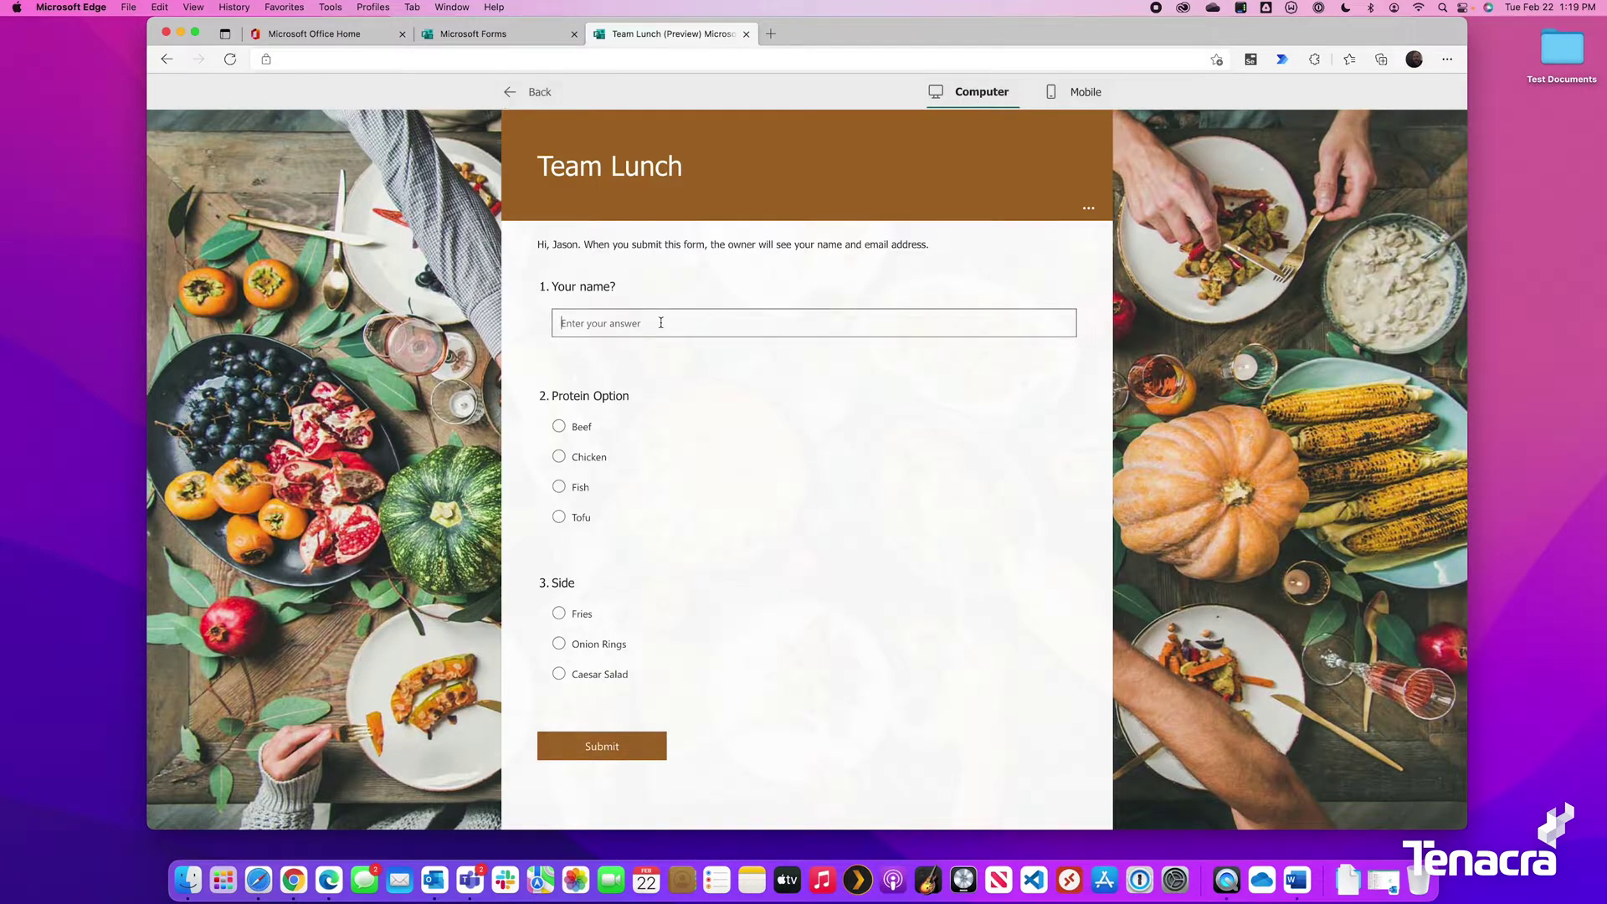
text(Jason)
click(559, 426)
click(559, 673)
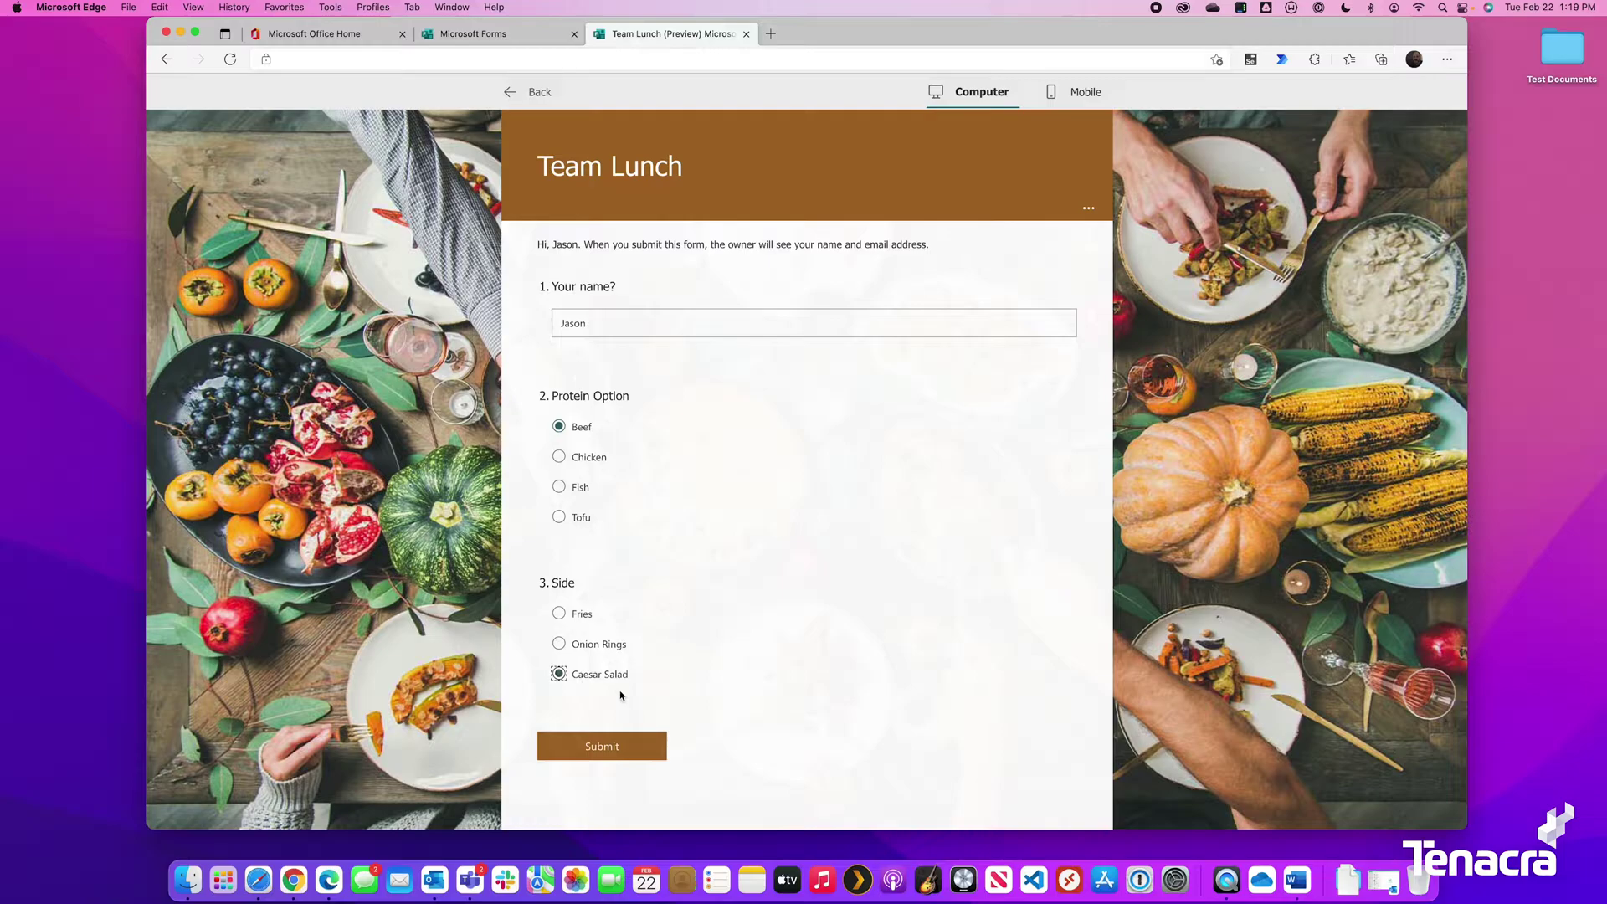
click(634, 746)
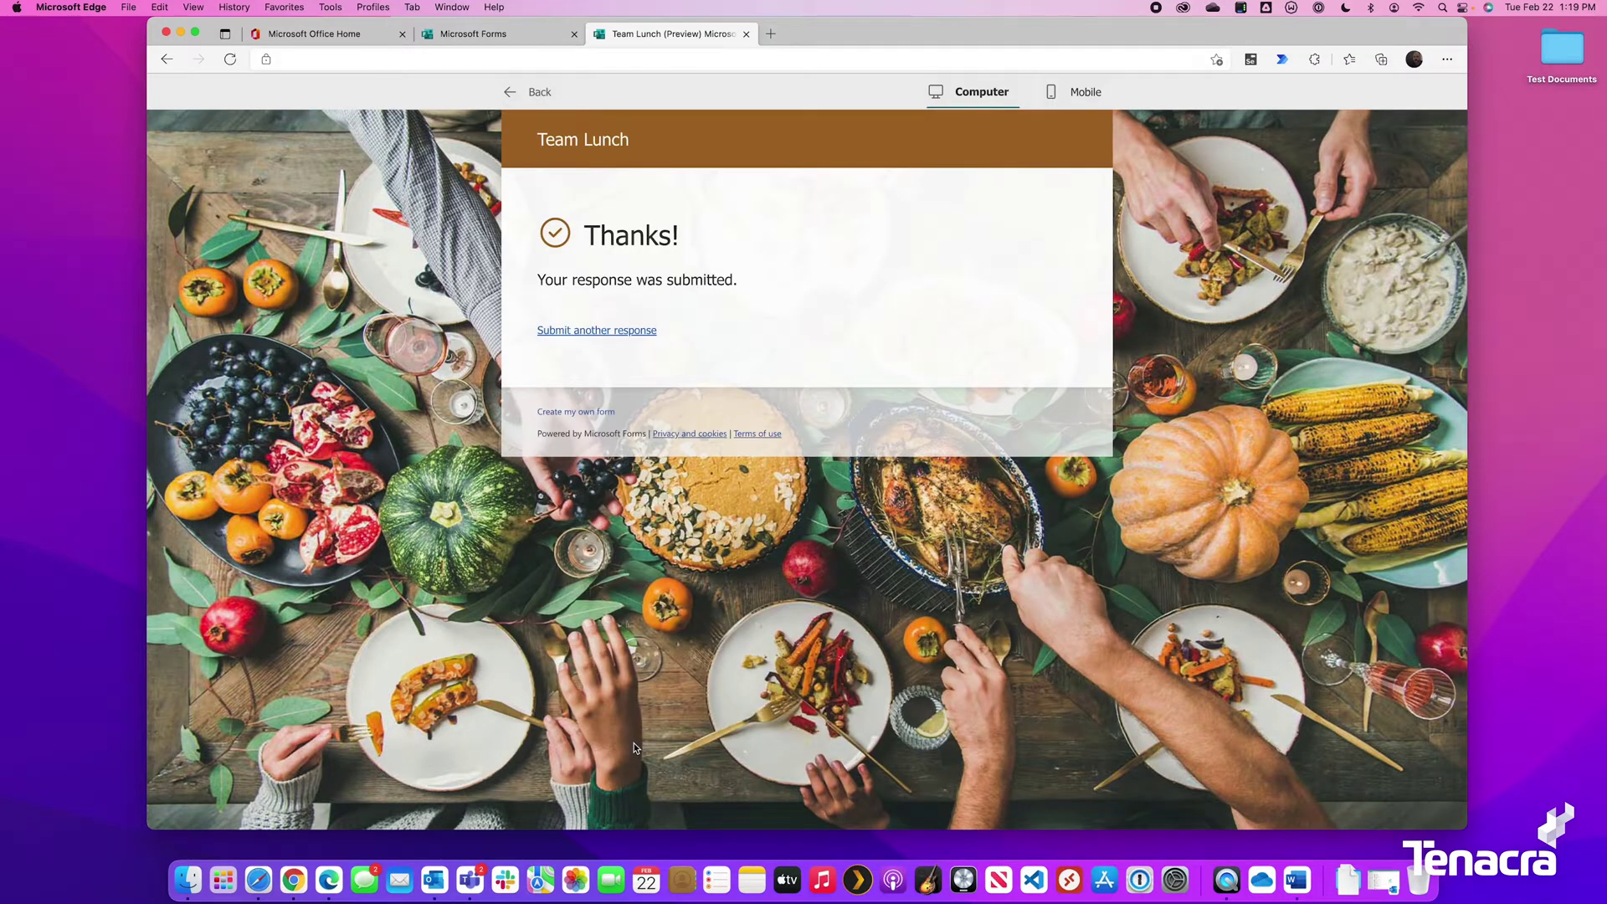
Check the Responses summary shows one response, then return to the Questions view.
click(524, 89)
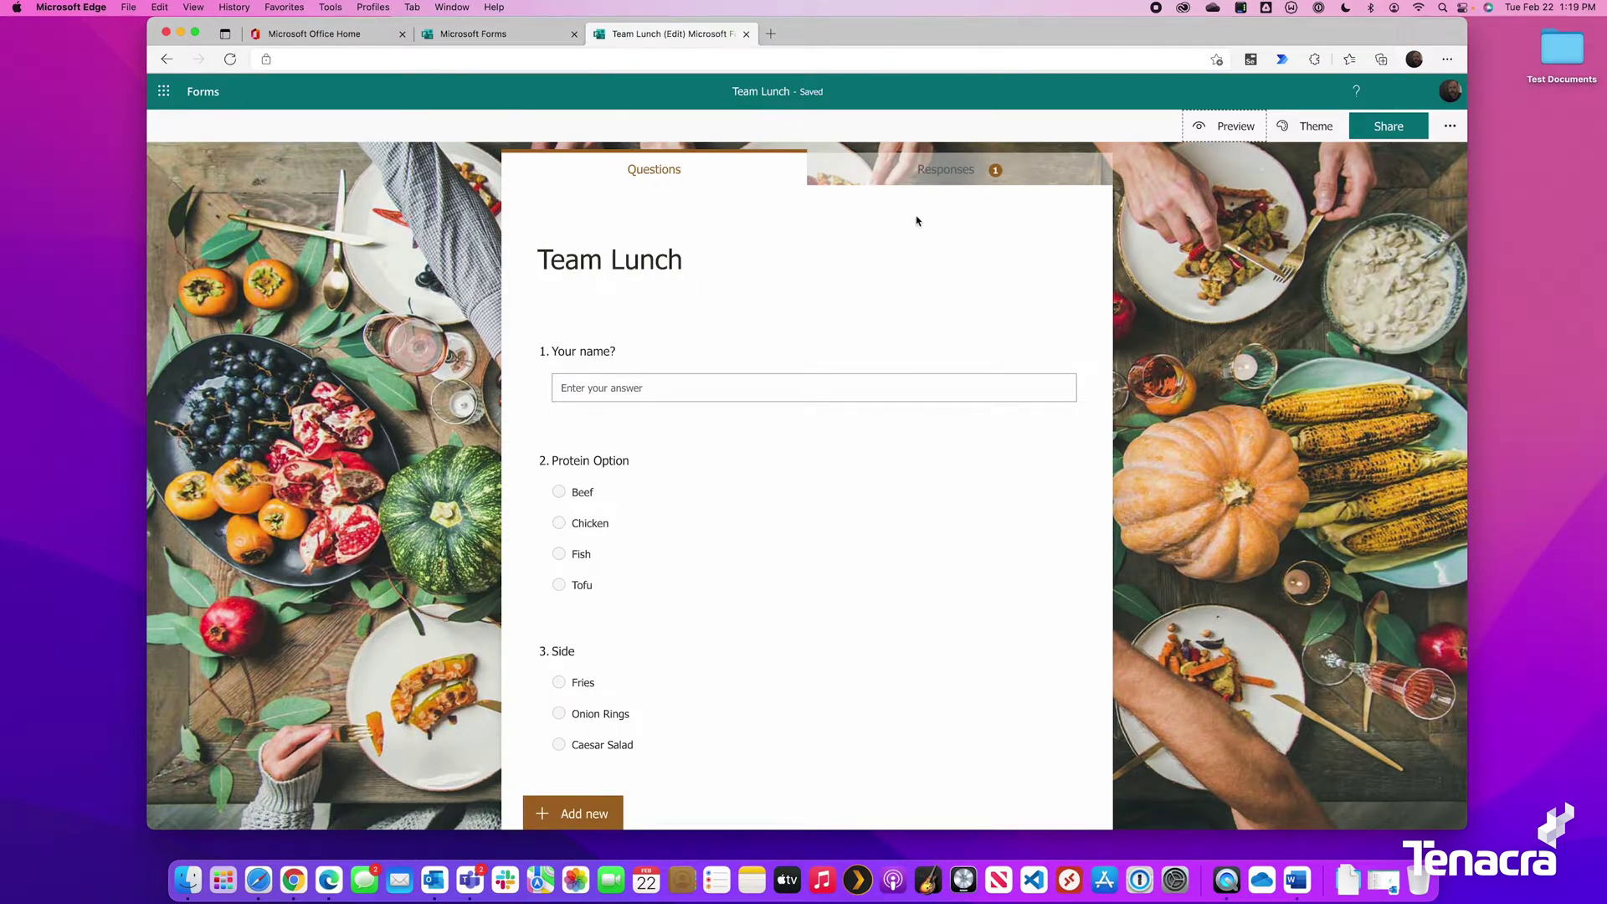
click(889, 170)
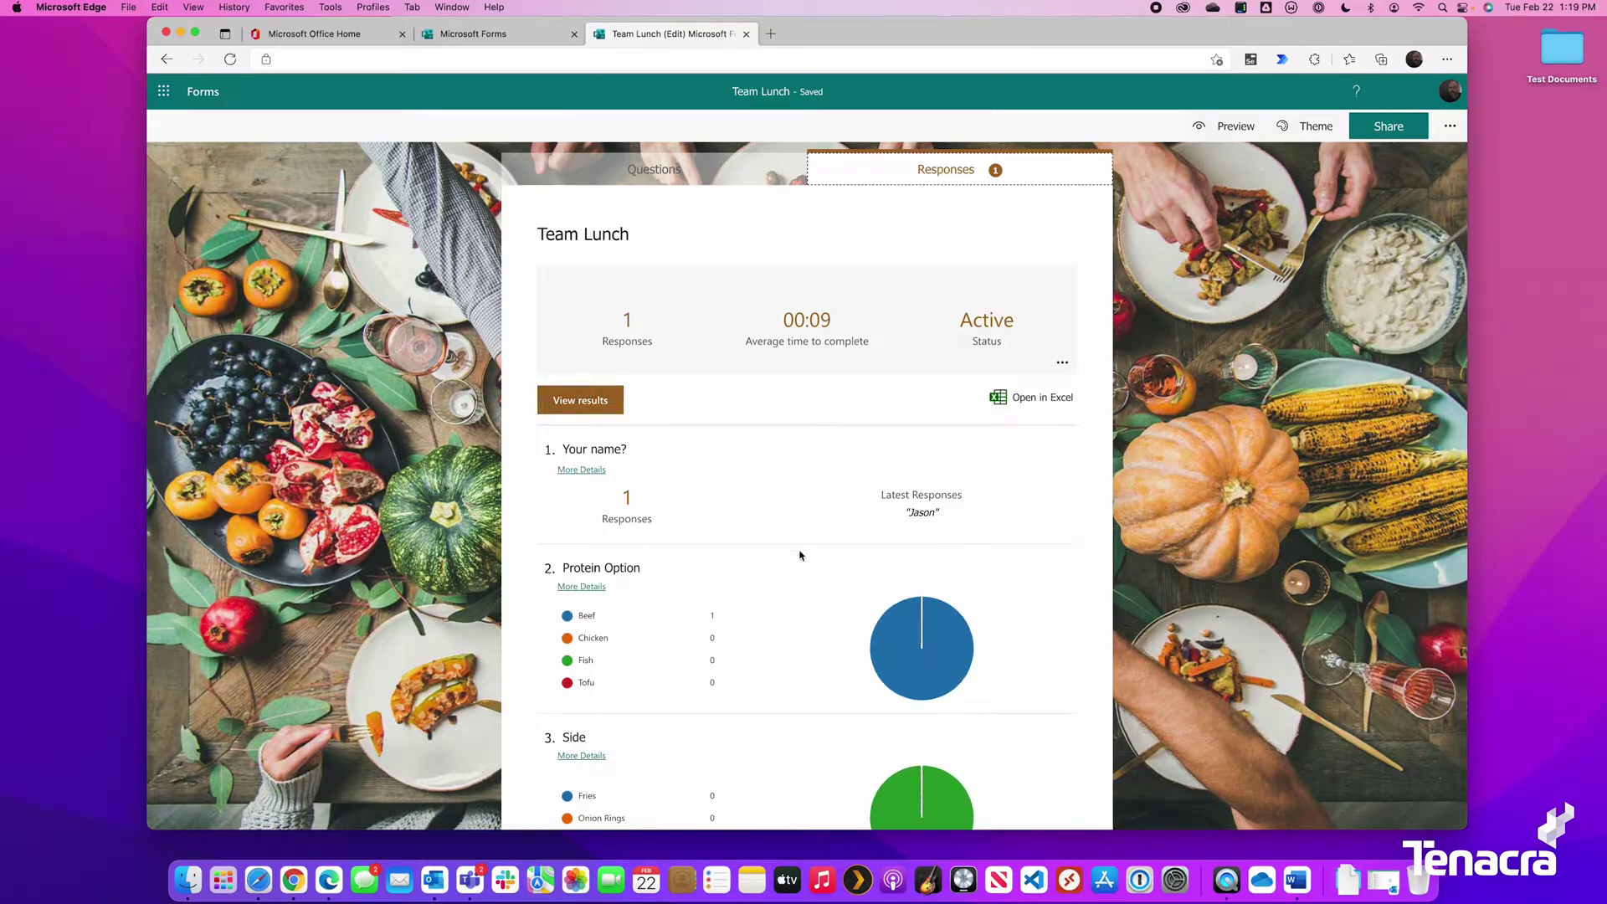
scroll(942, 536, down, 1)
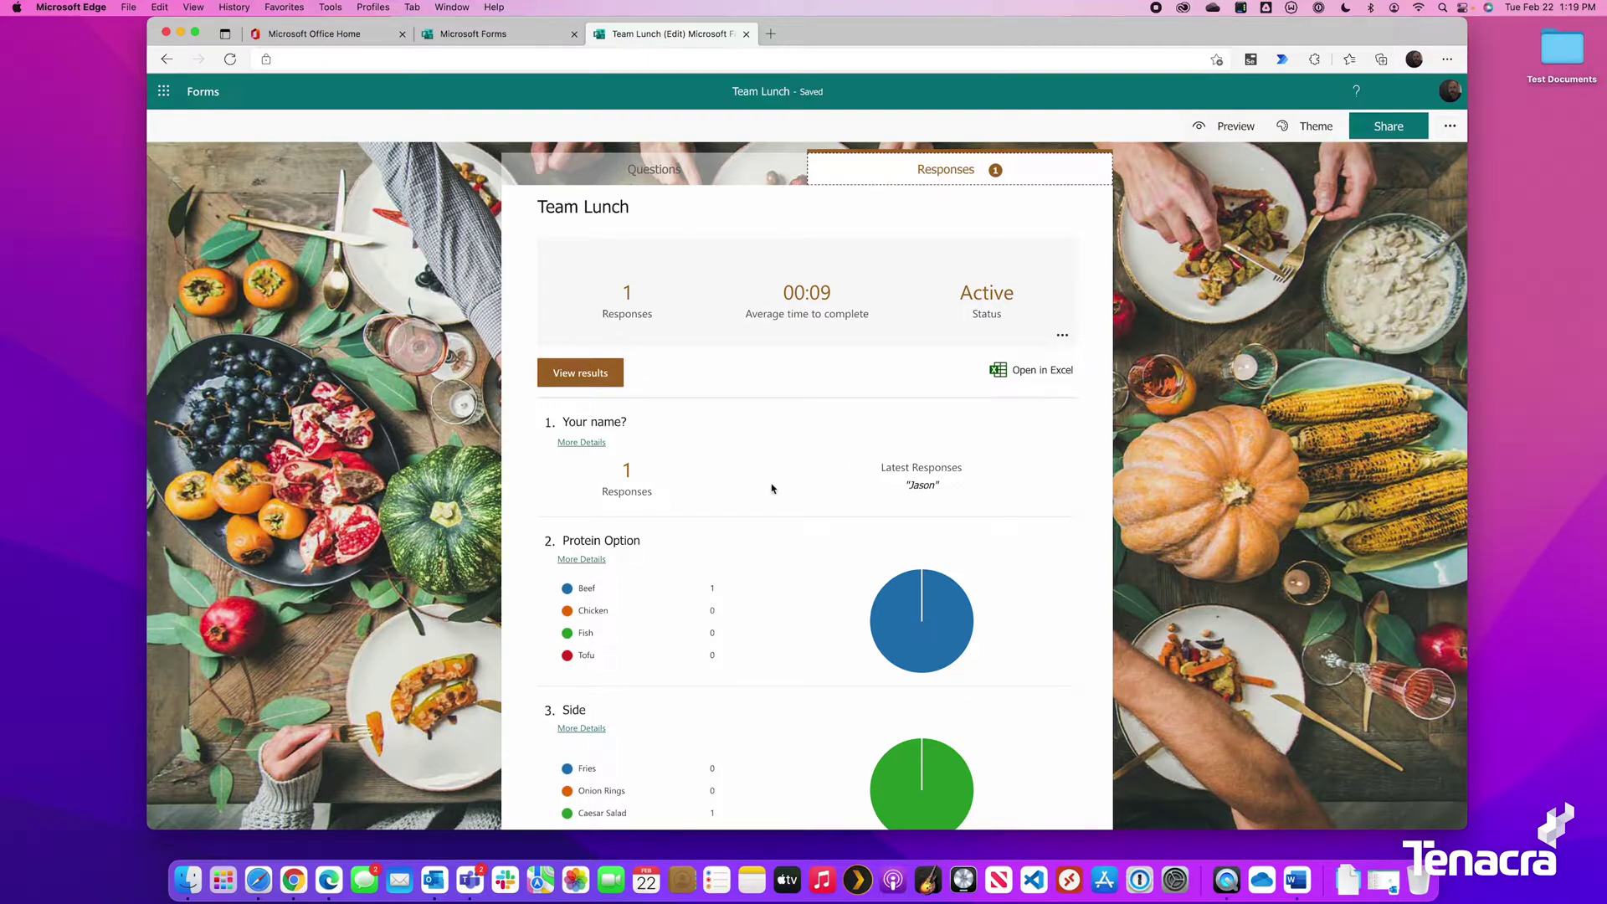
scroll(921, 636, down, 2)
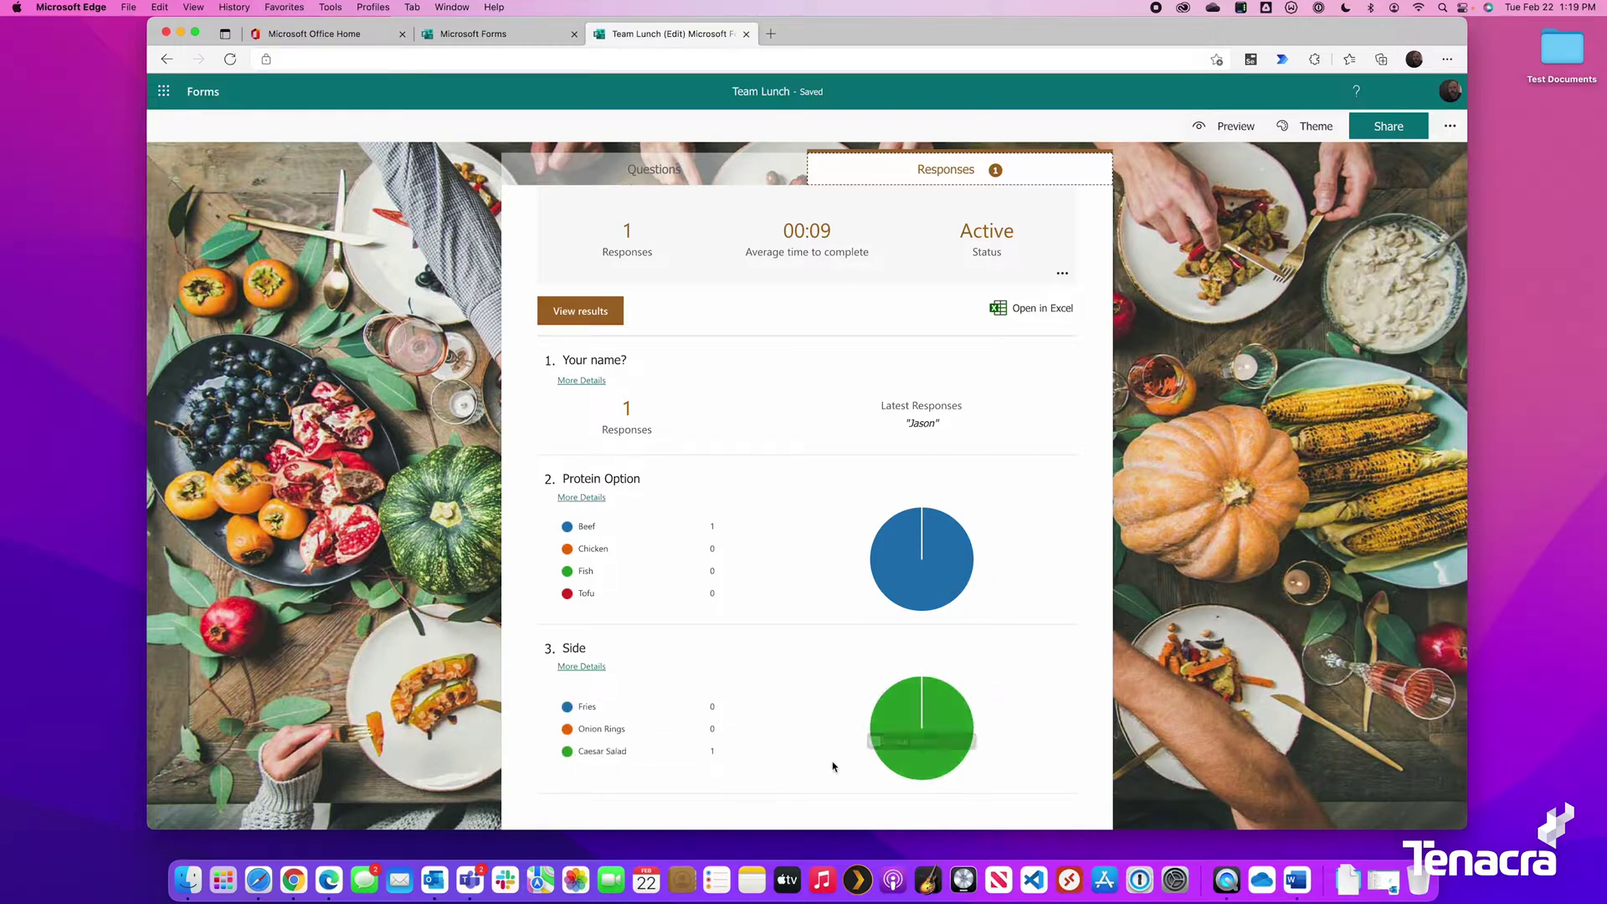
click(669, 179)
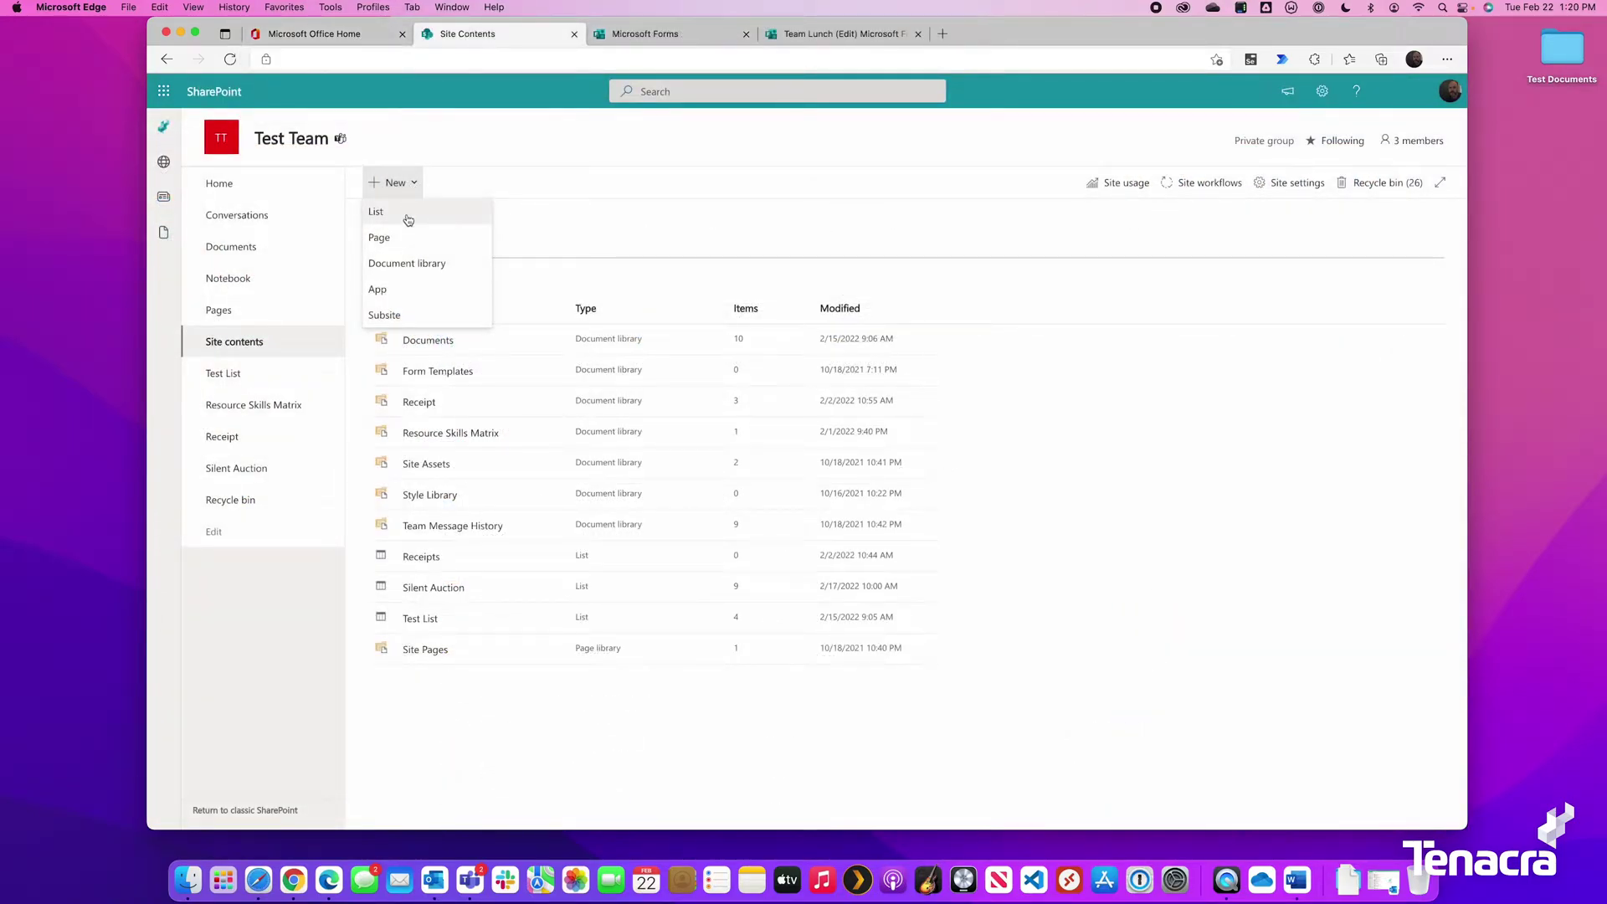
Create a blank SharePoint list named 'Team Lunch' in the Test Team site.
click(407, 218)
click(534, 313)
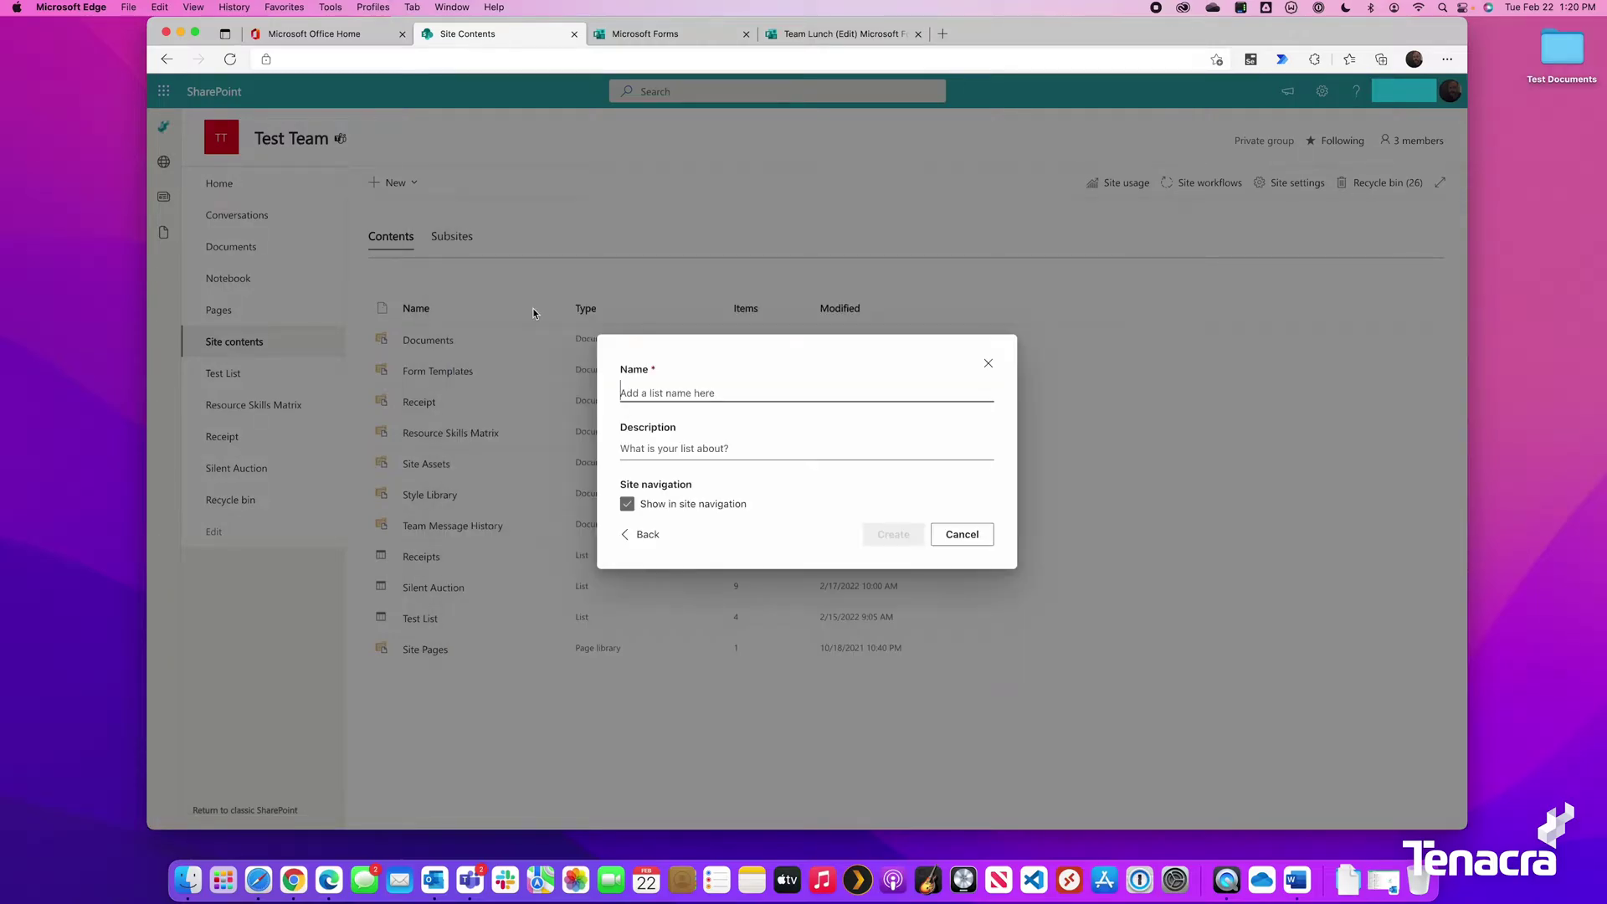
text(Team Lunch)
click(896, 535)
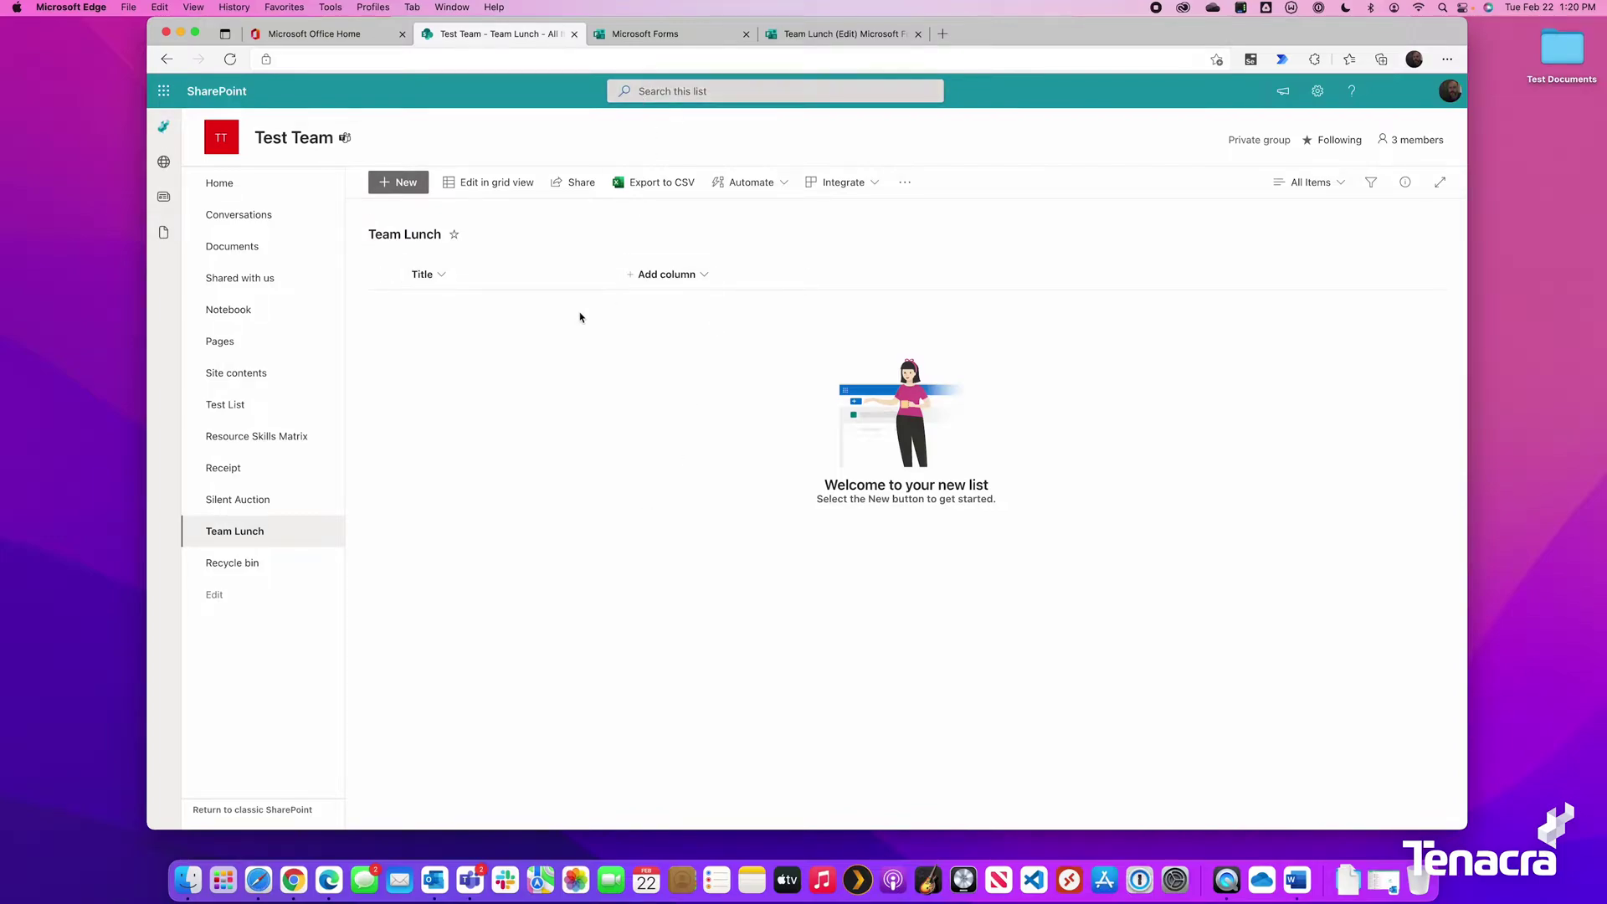
Rename the Title column to 'Name' and start a new Choice column.
click(441, 284)
mouse_move(467, 387)
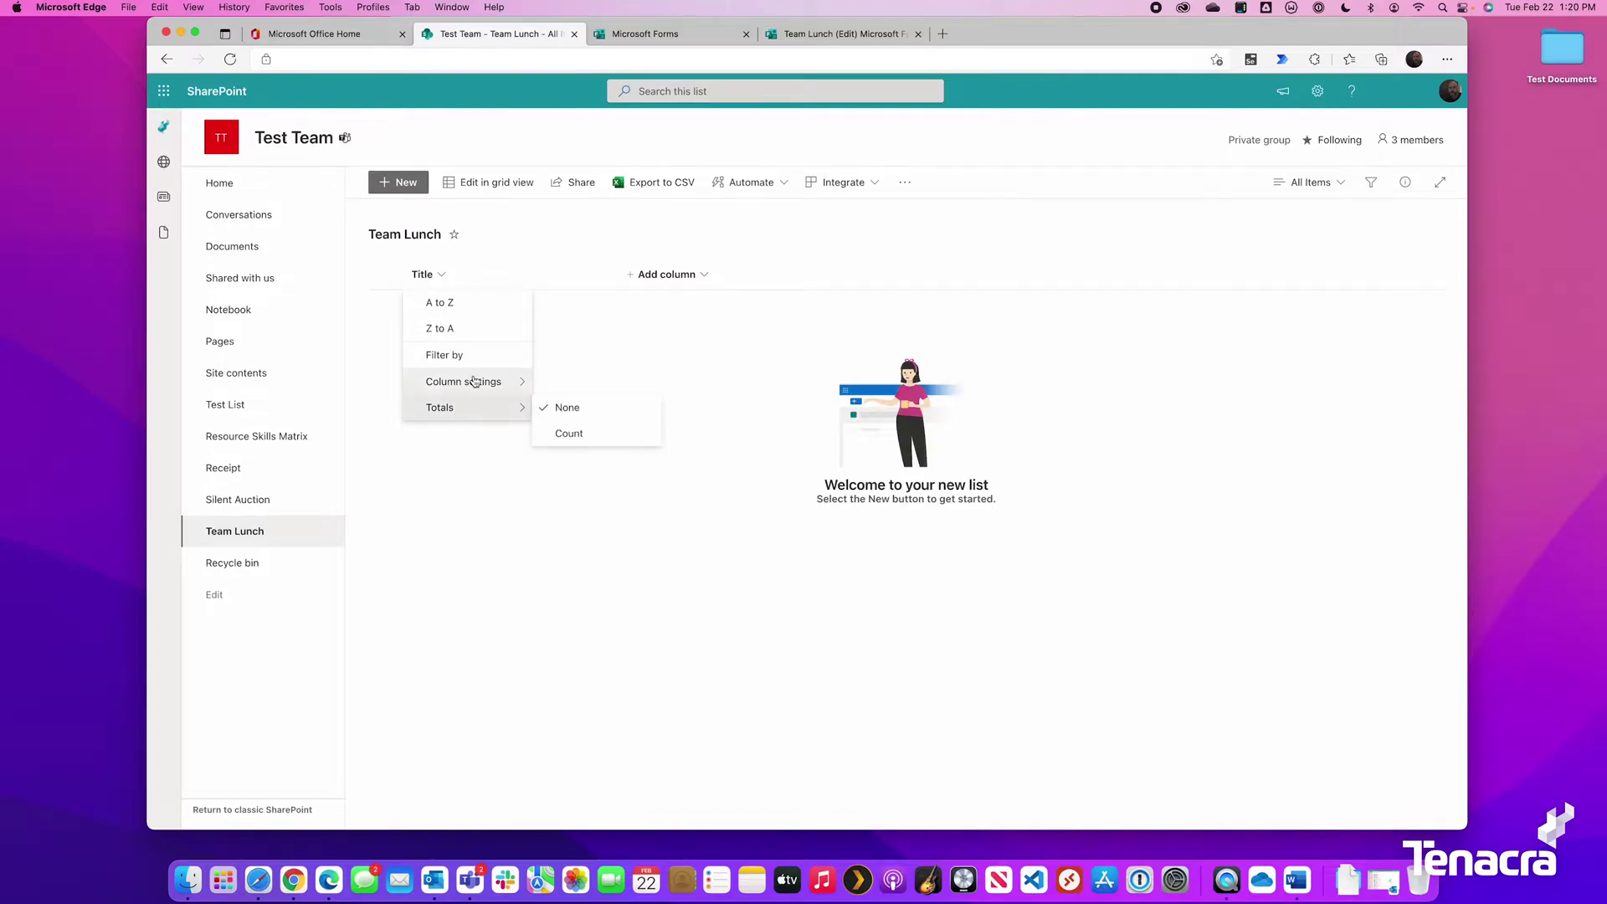
click(576, 383)
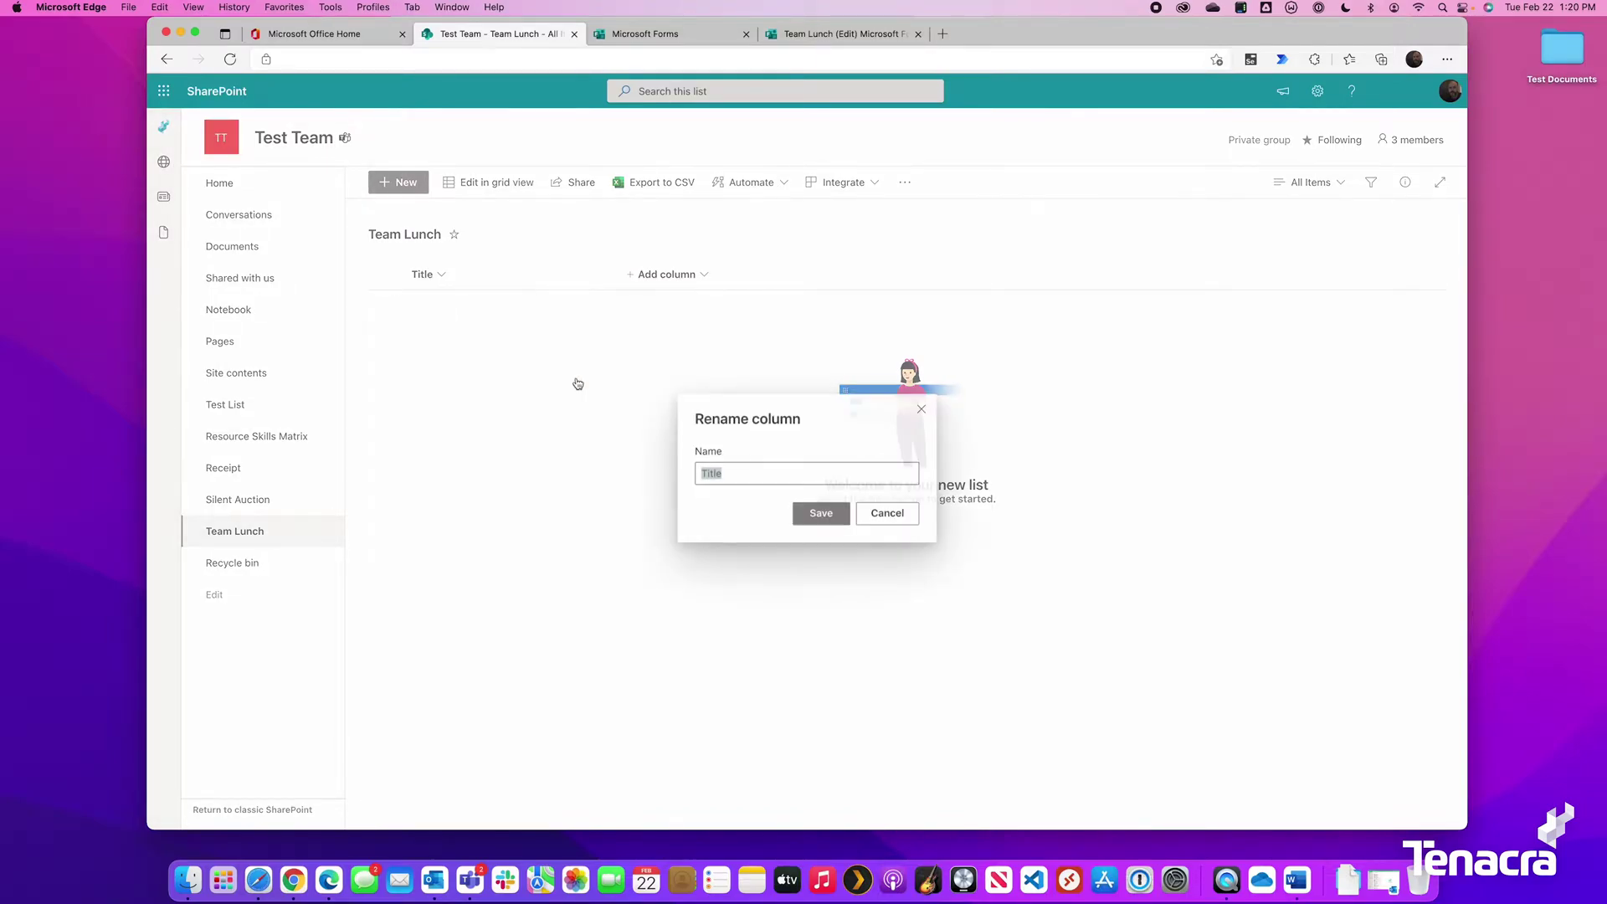
text(Name)
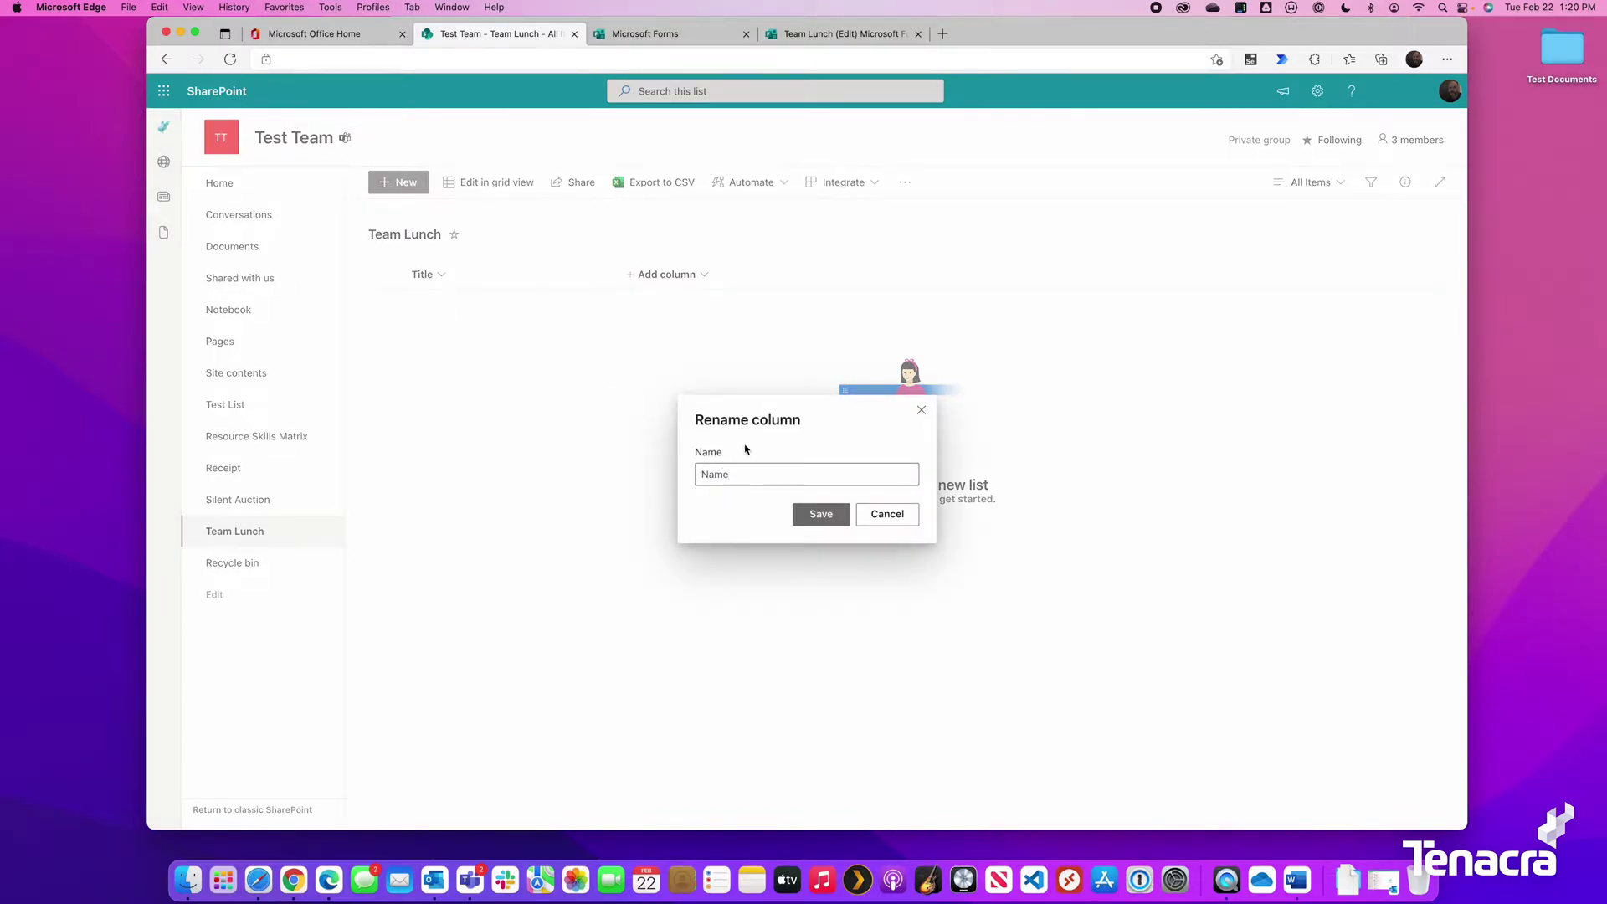
click(816, 522)
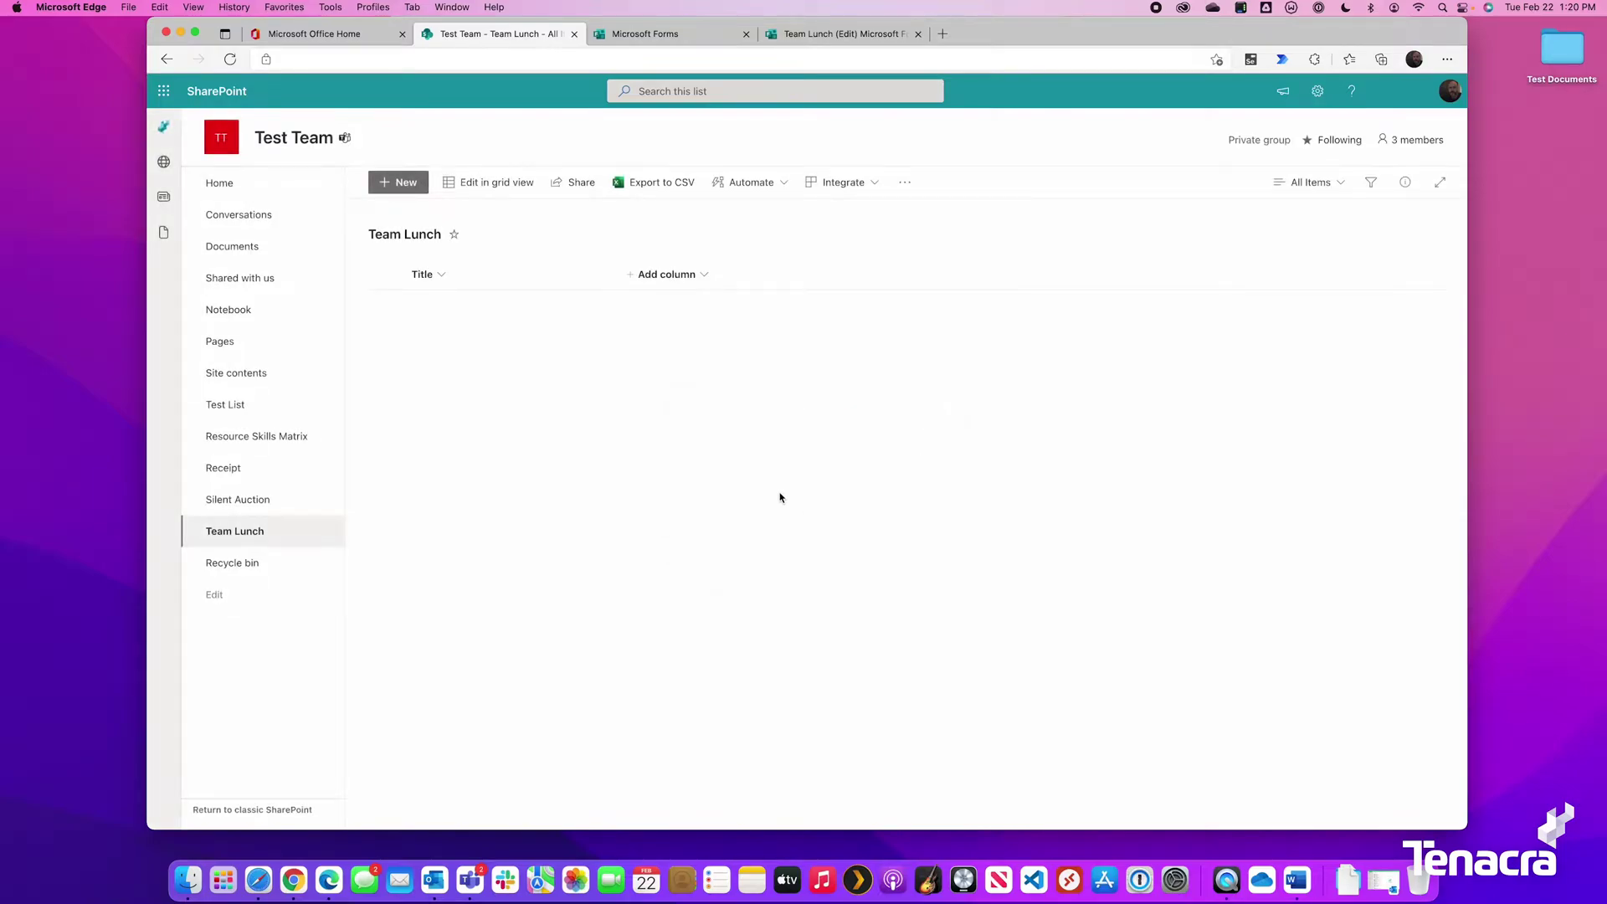
click(703, 276)
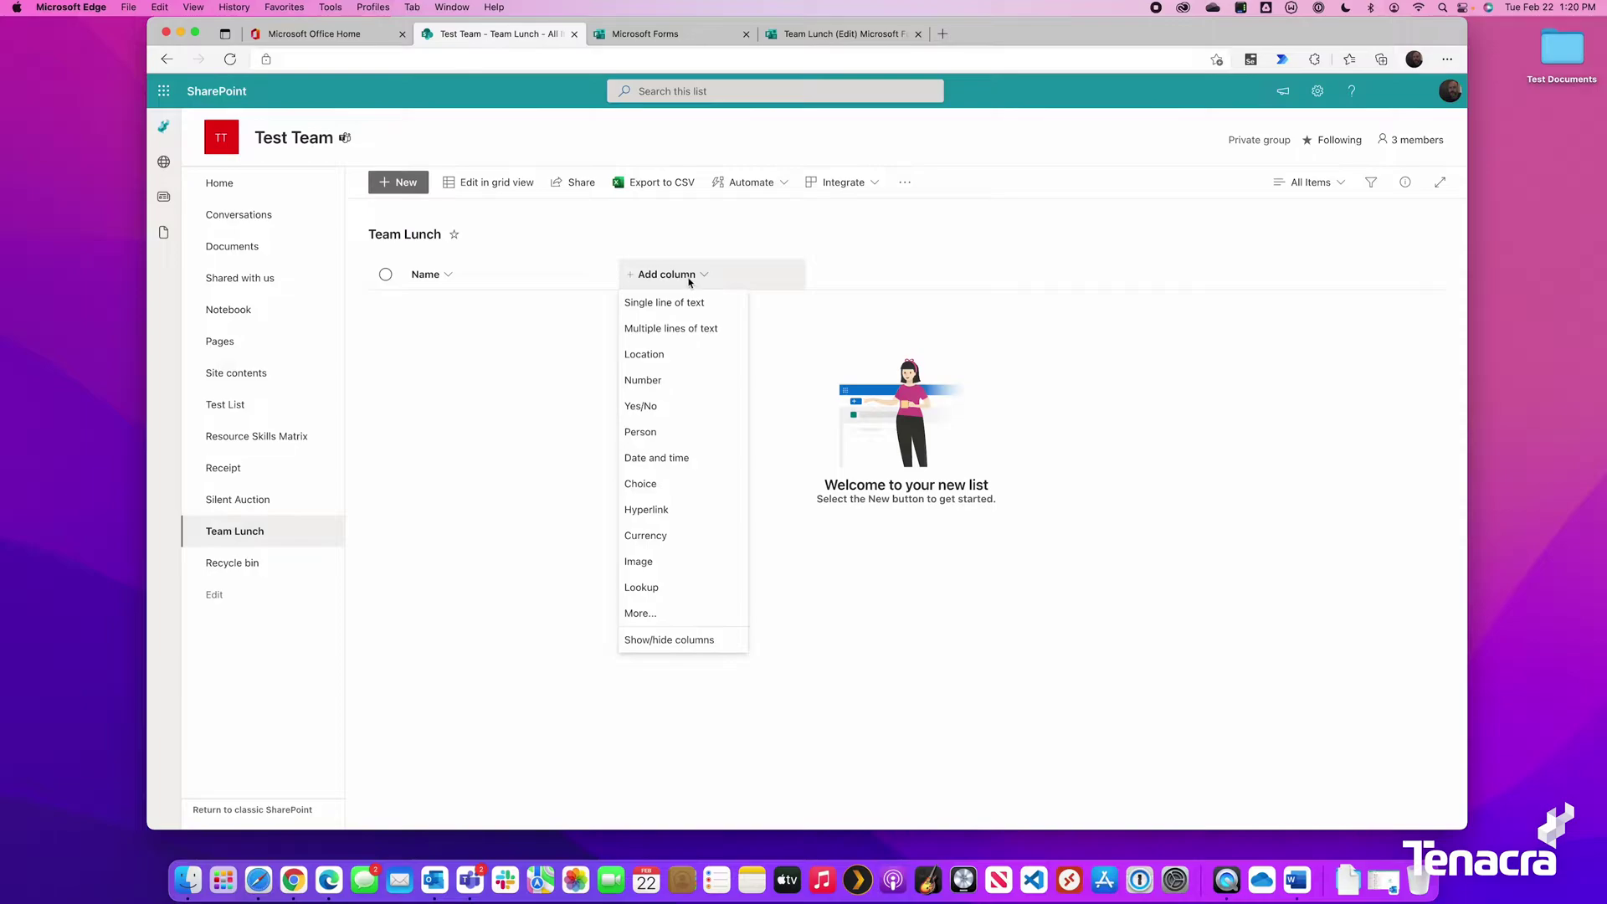
click(669, 484)
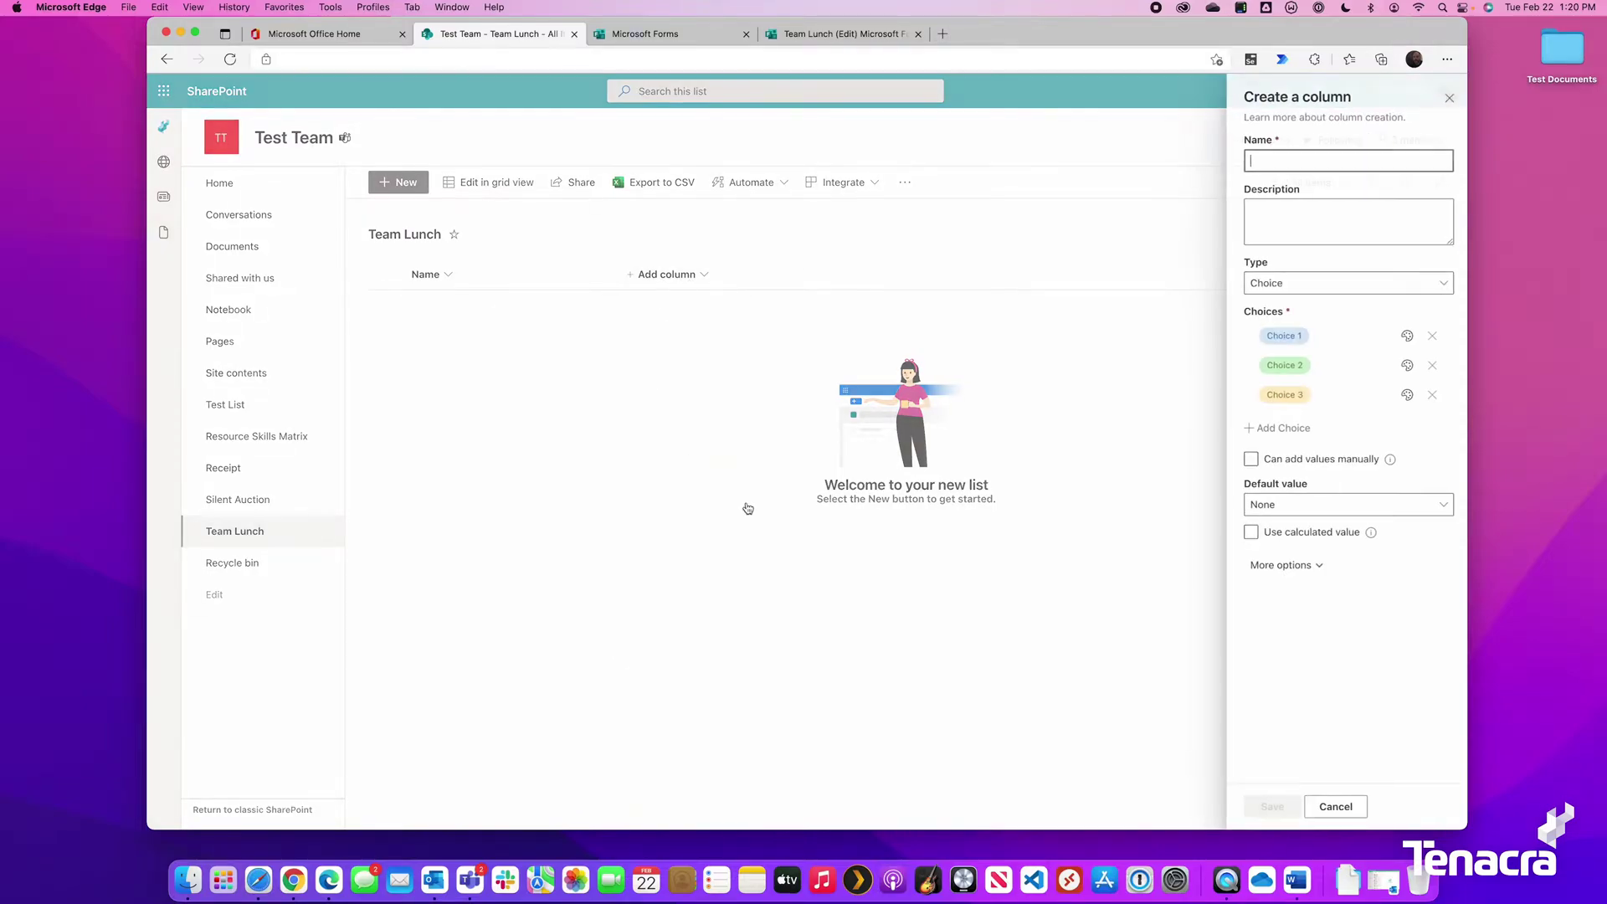
Save a 'Protein' choice column with choices Beef, Chicken, Fish and Tofu.
text(Protein)
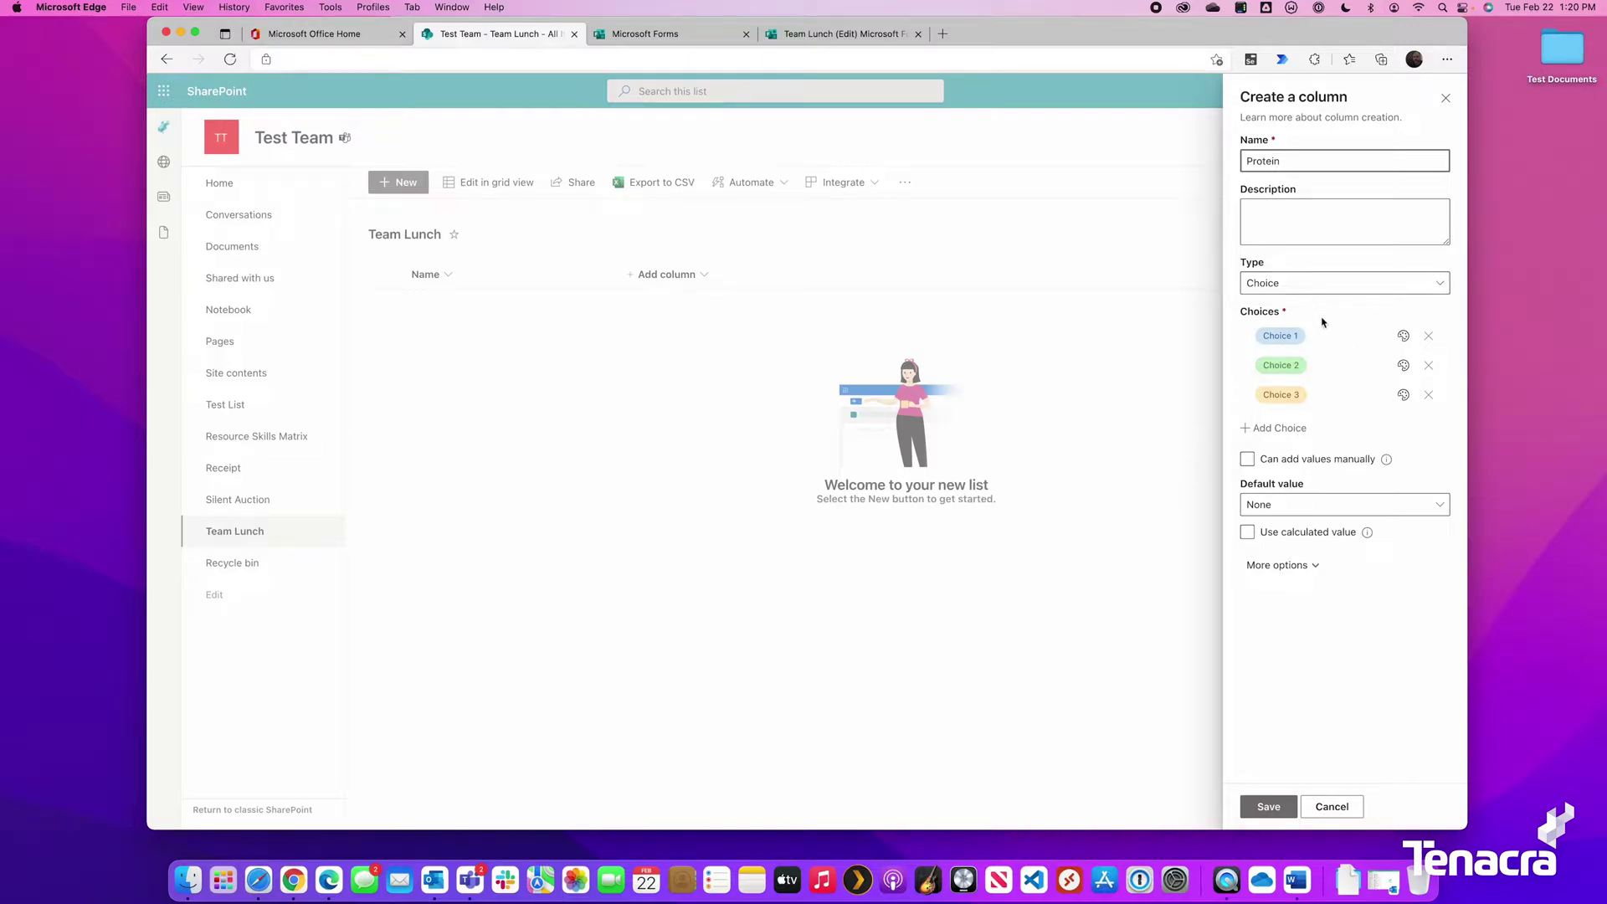
click(1321, 328)
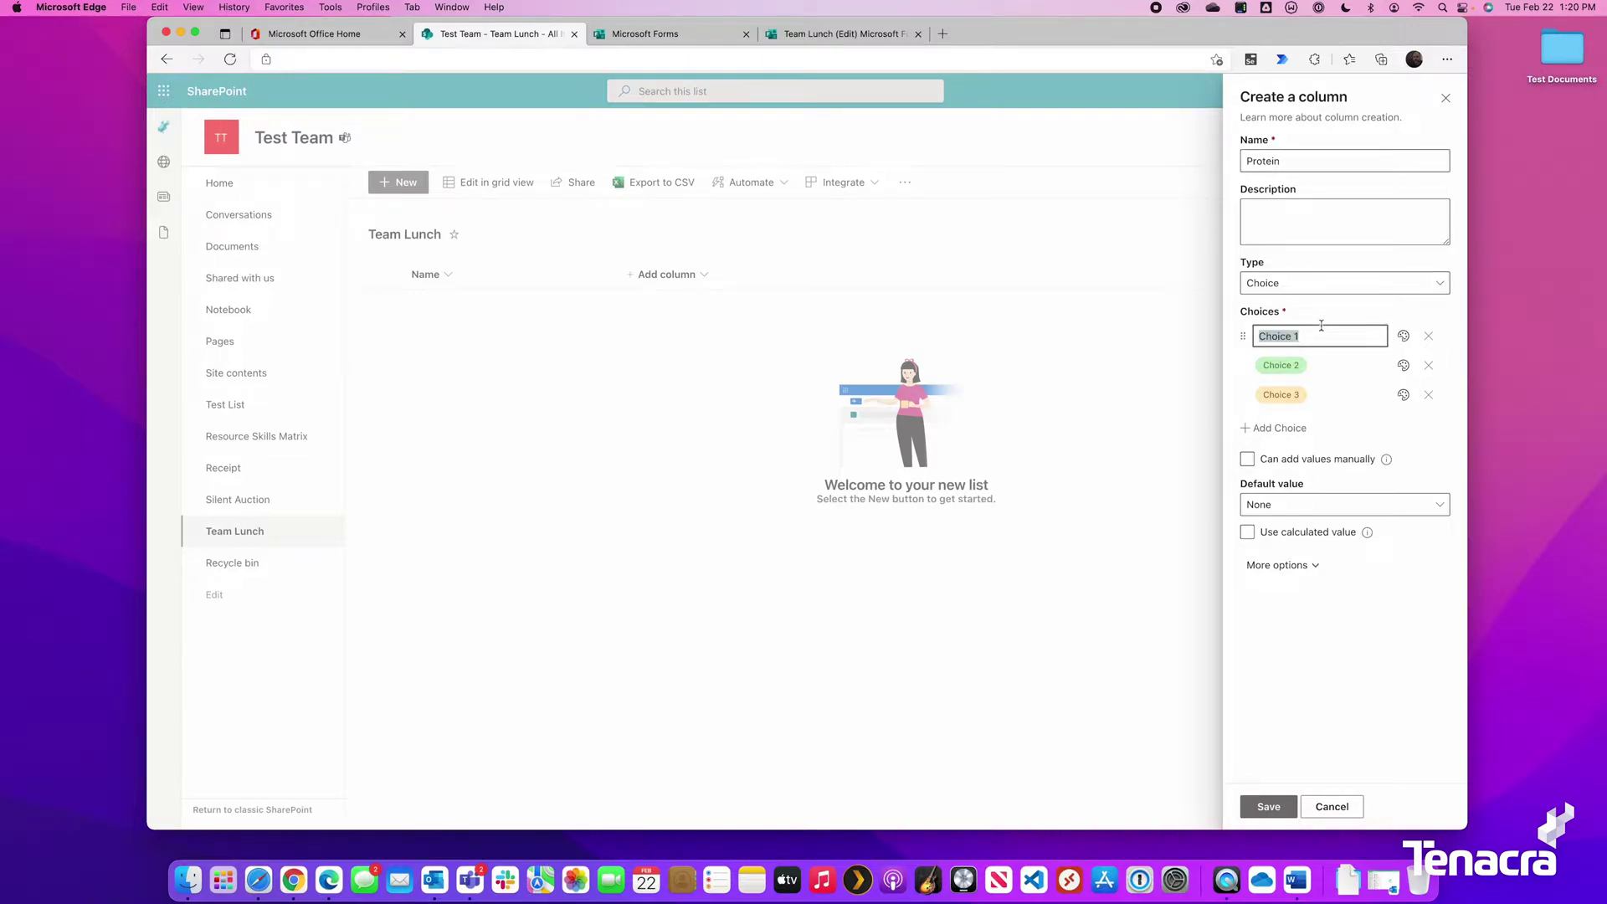
text(Beef)
click(1323, 363)
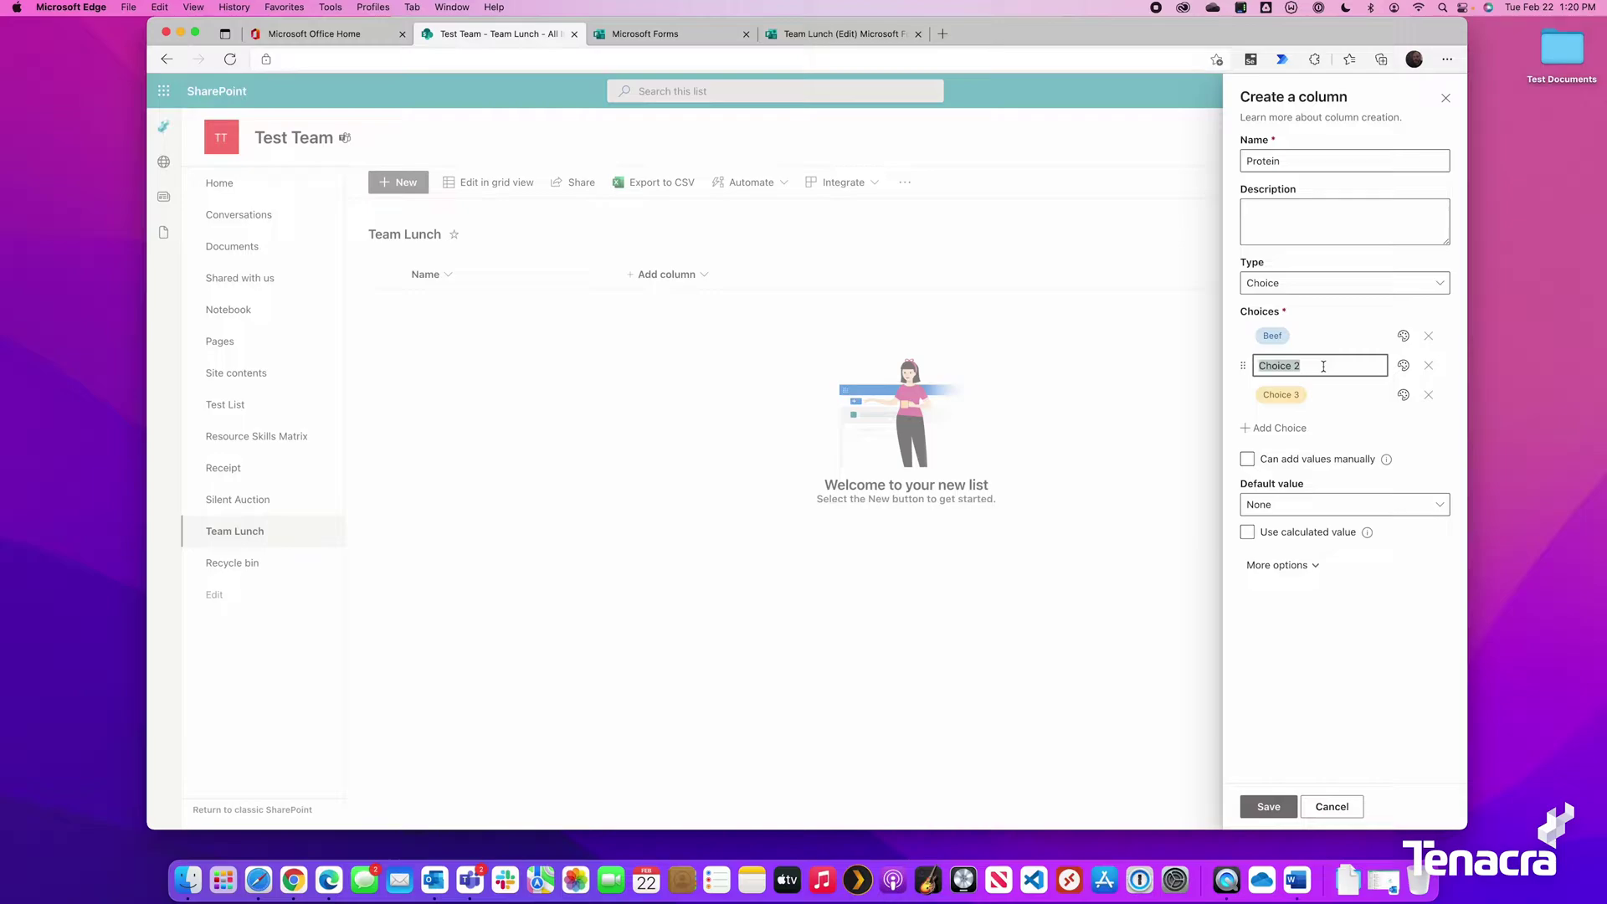
text(Chicken)
click(1366, 400)
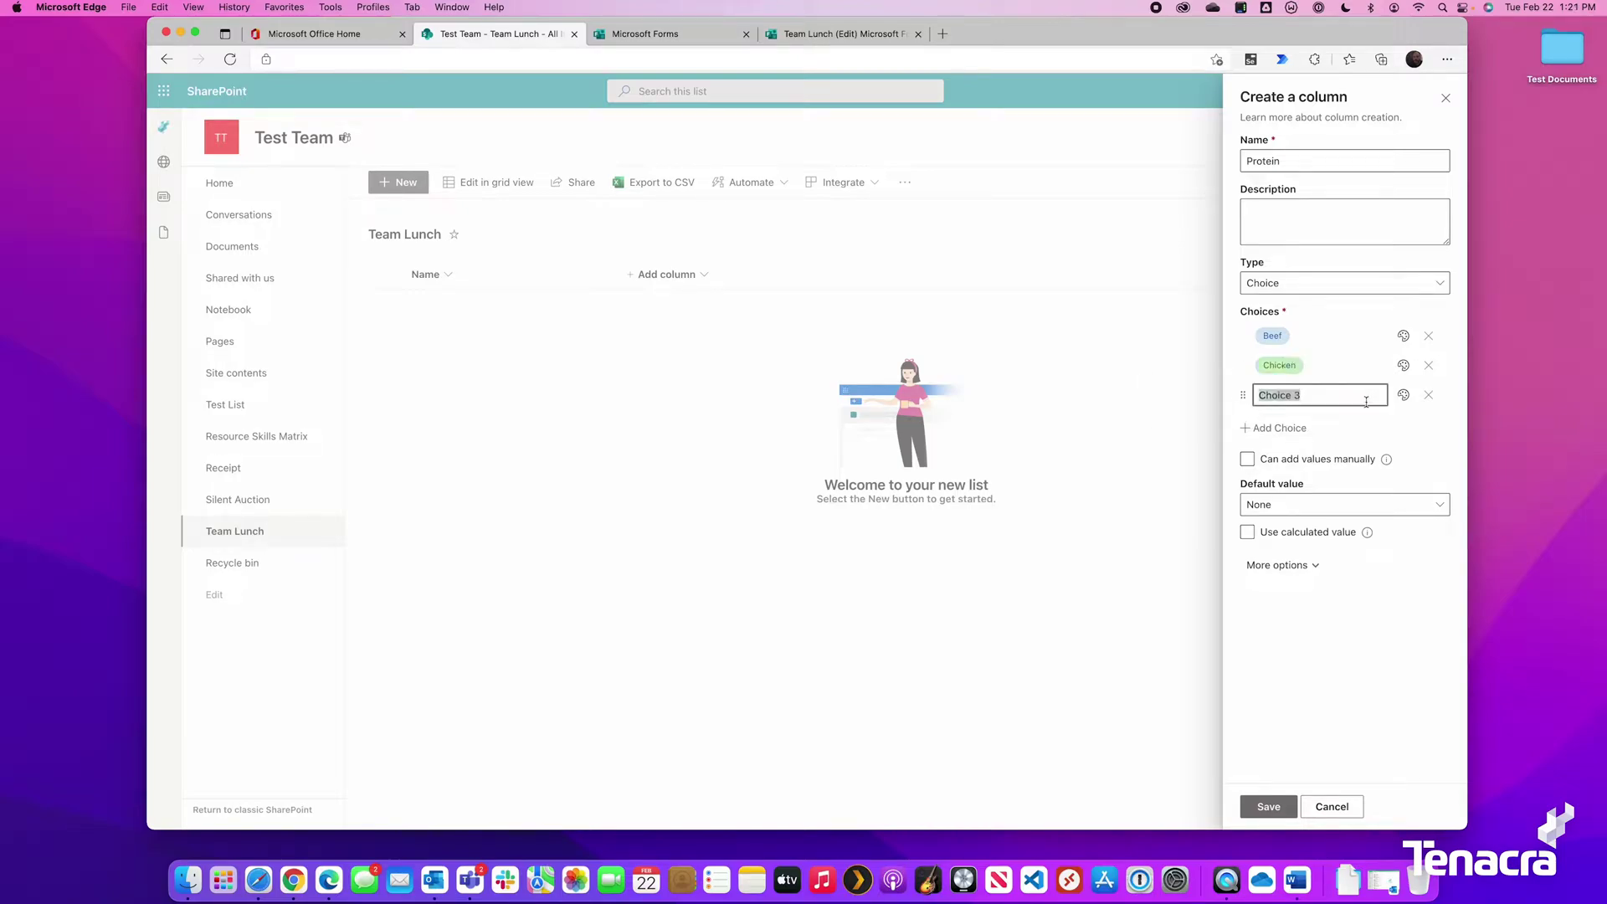
text(Fish)
click(1281, 428)
text(Tofu)
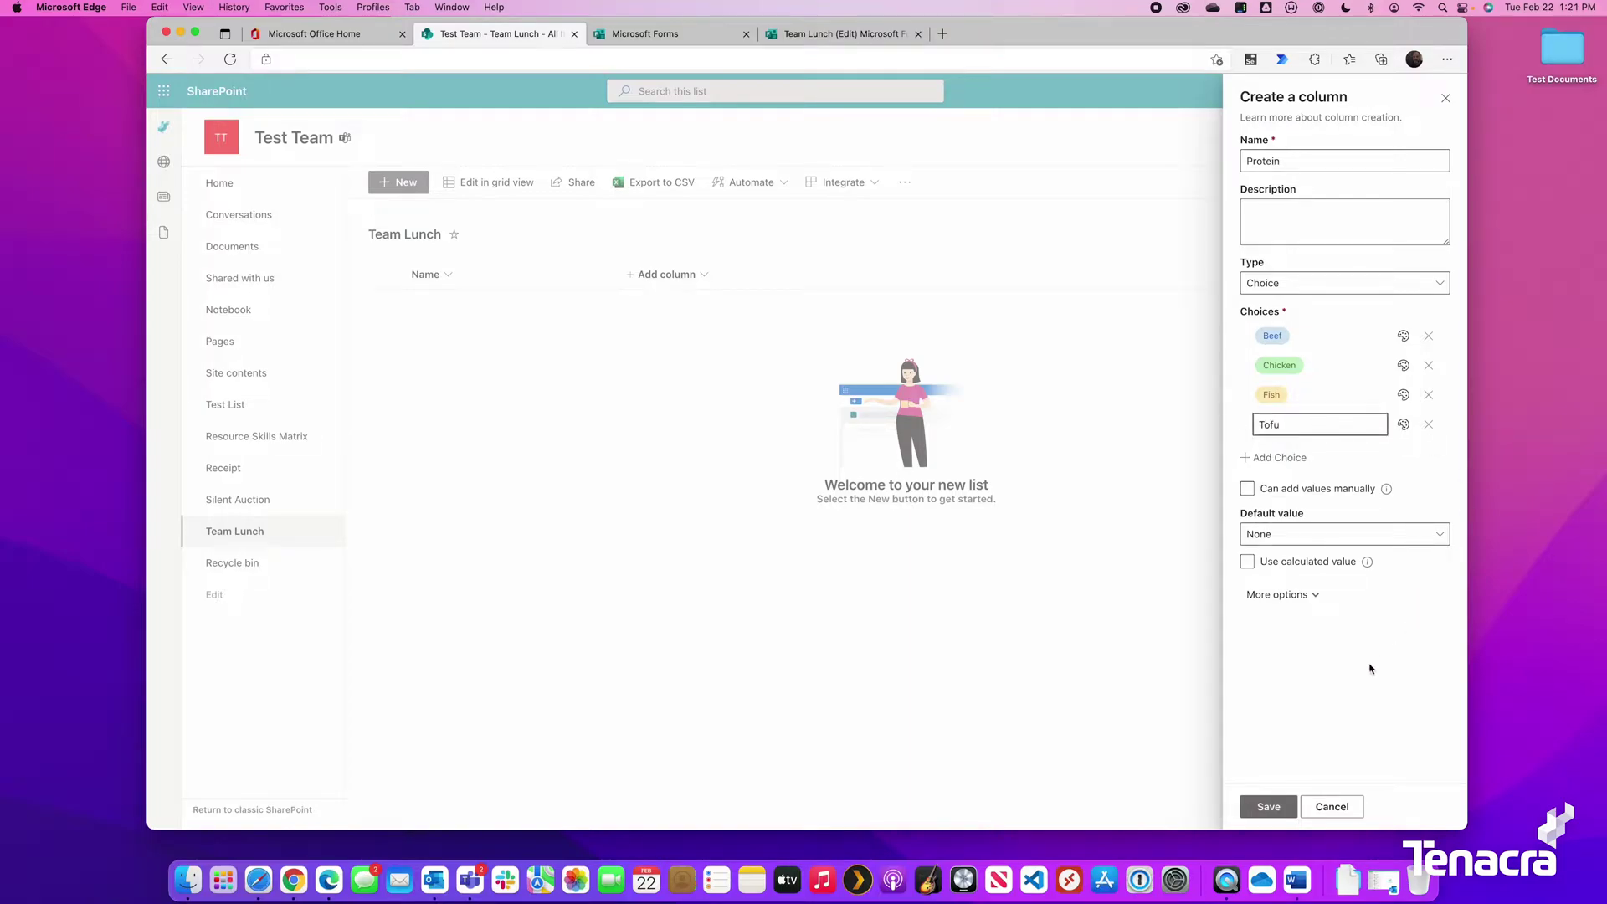
click(1368, 667)
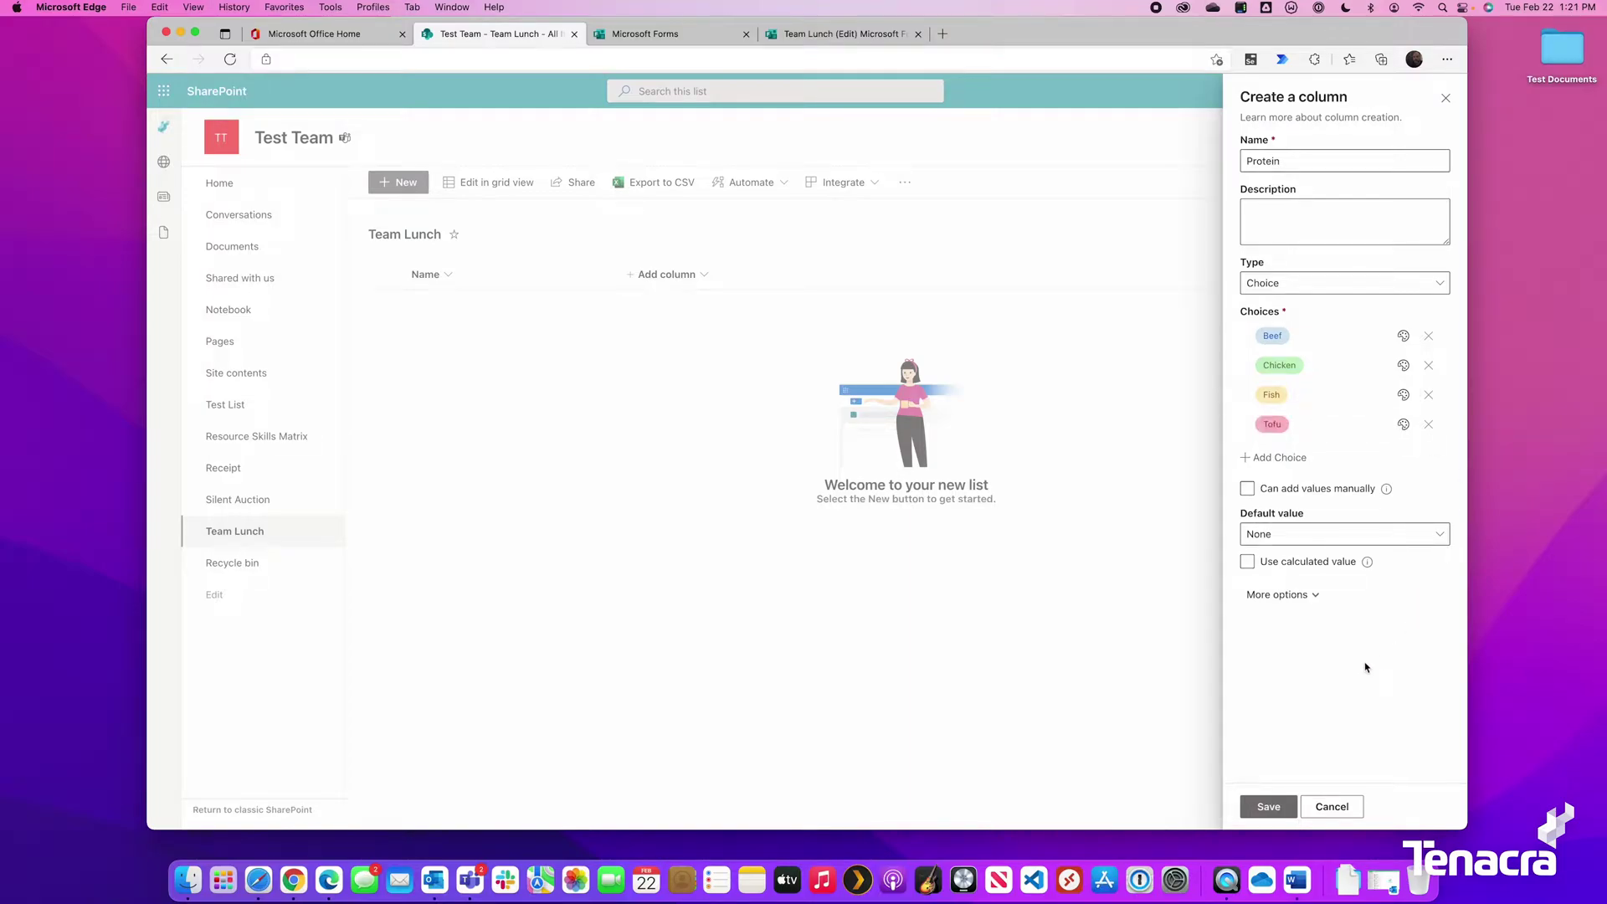
click(1274, 809)
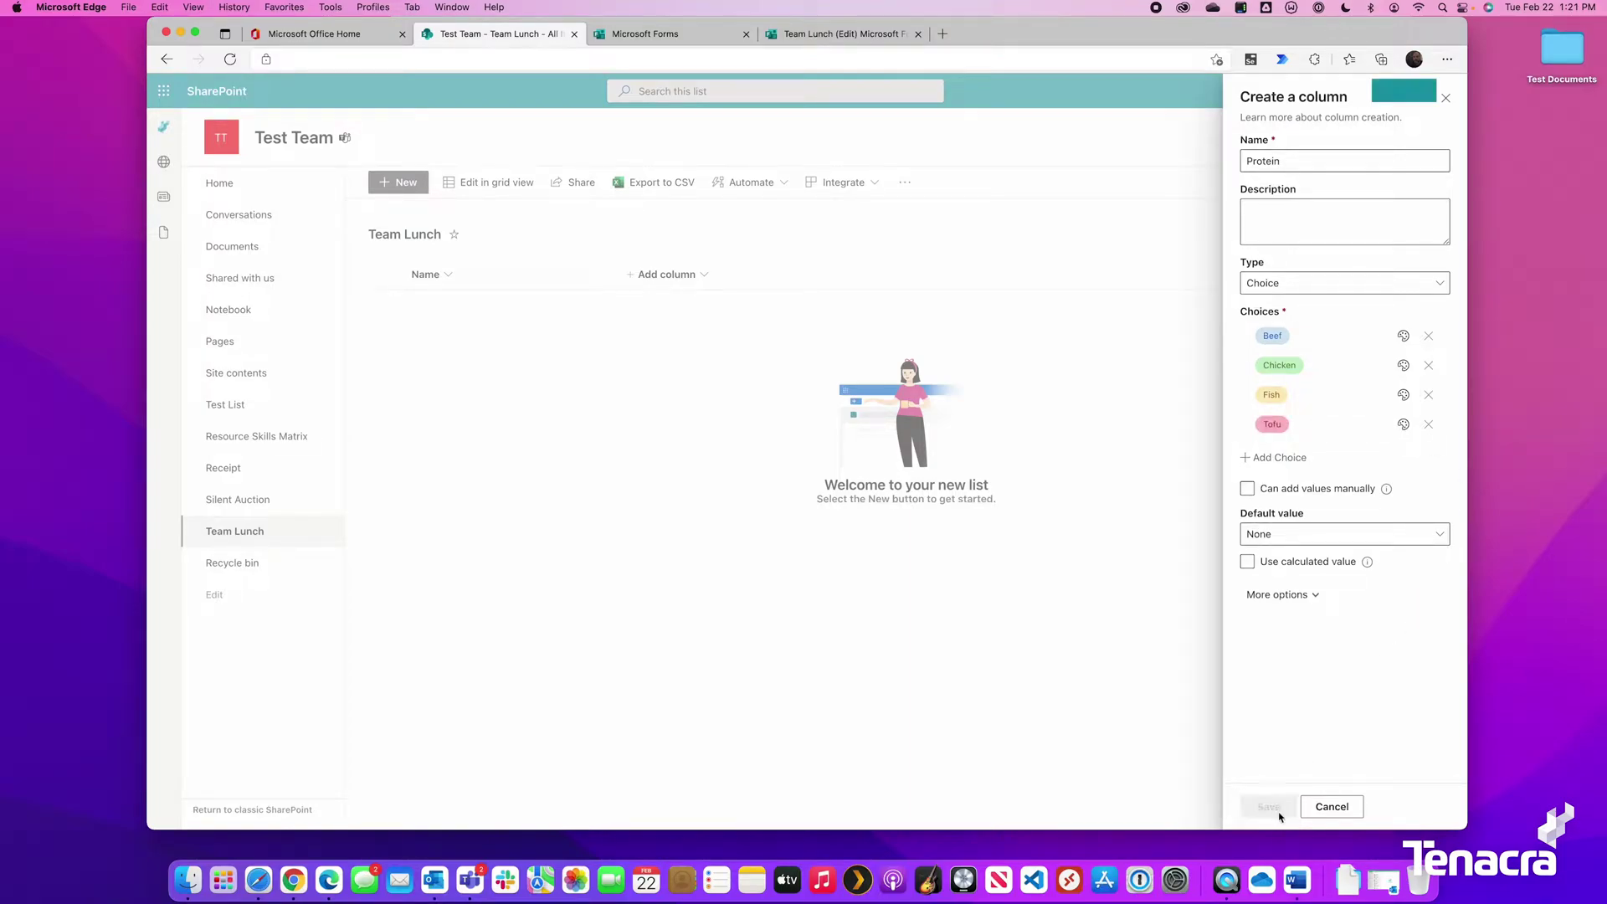
click(803, 273)
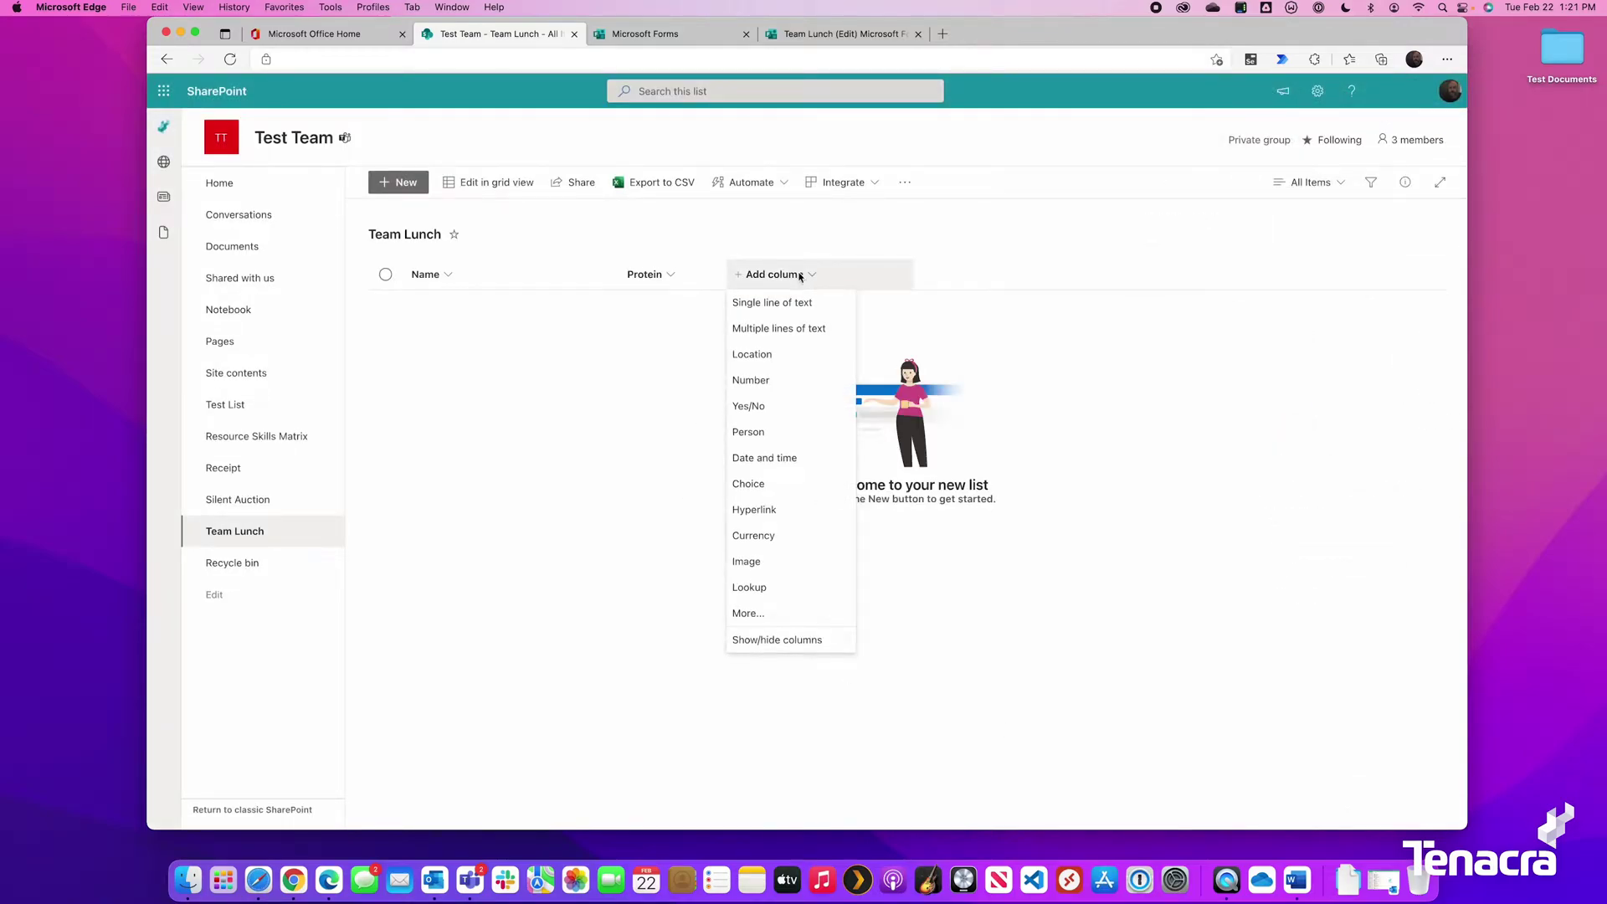
Set up a 'Side' choice column with choices Fries, Onion Rings and Caesar Salad.
click(789, 481)
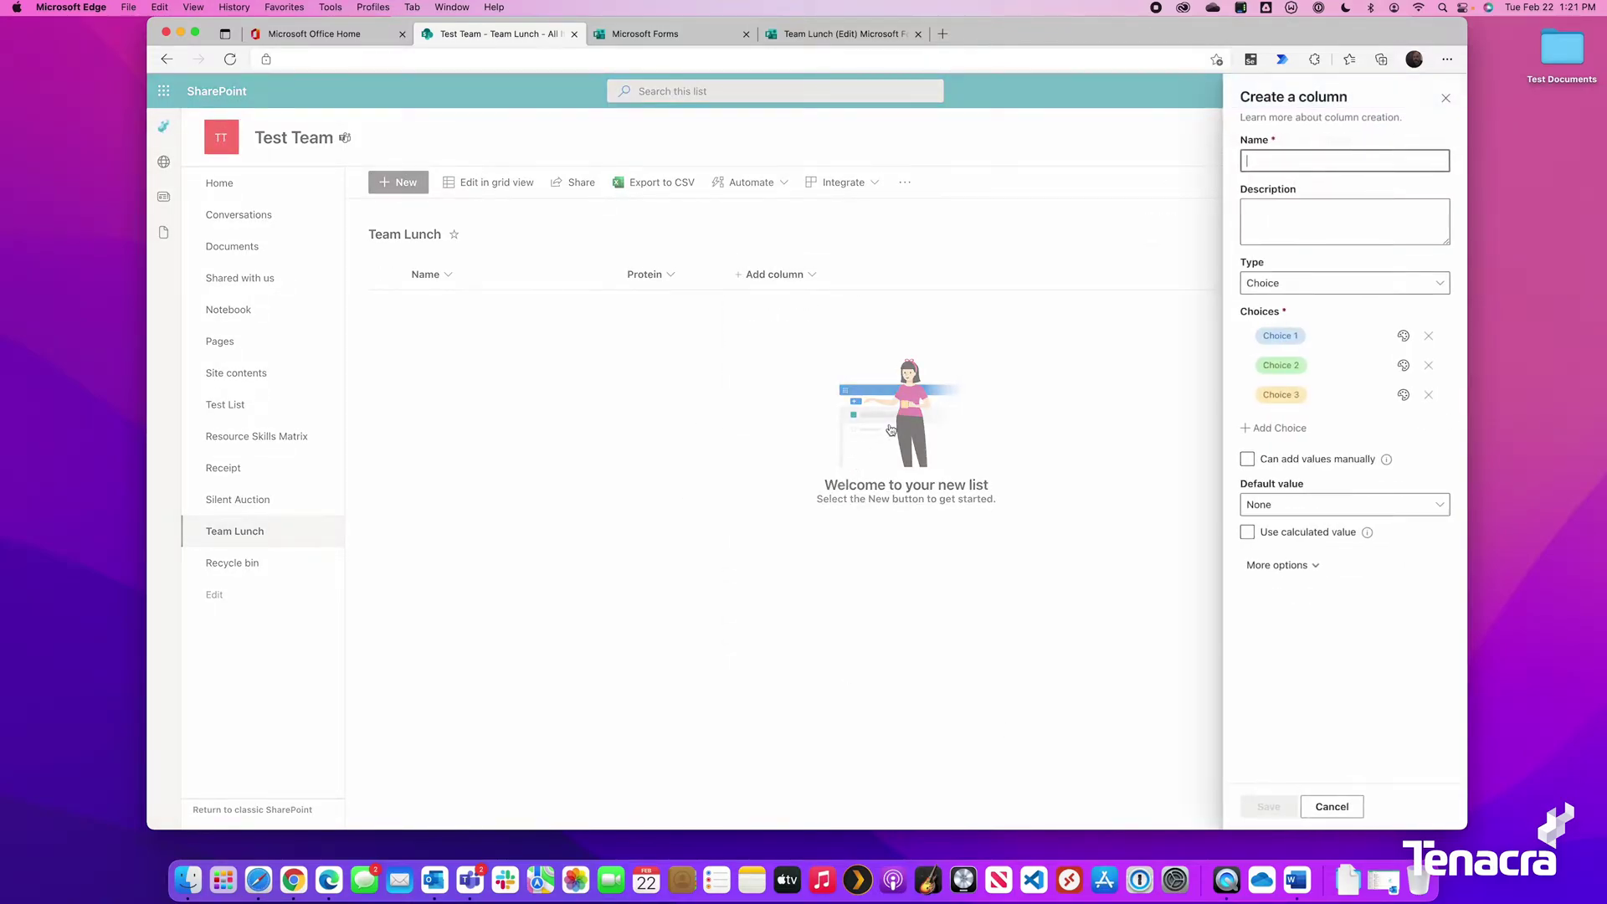
text(Side)
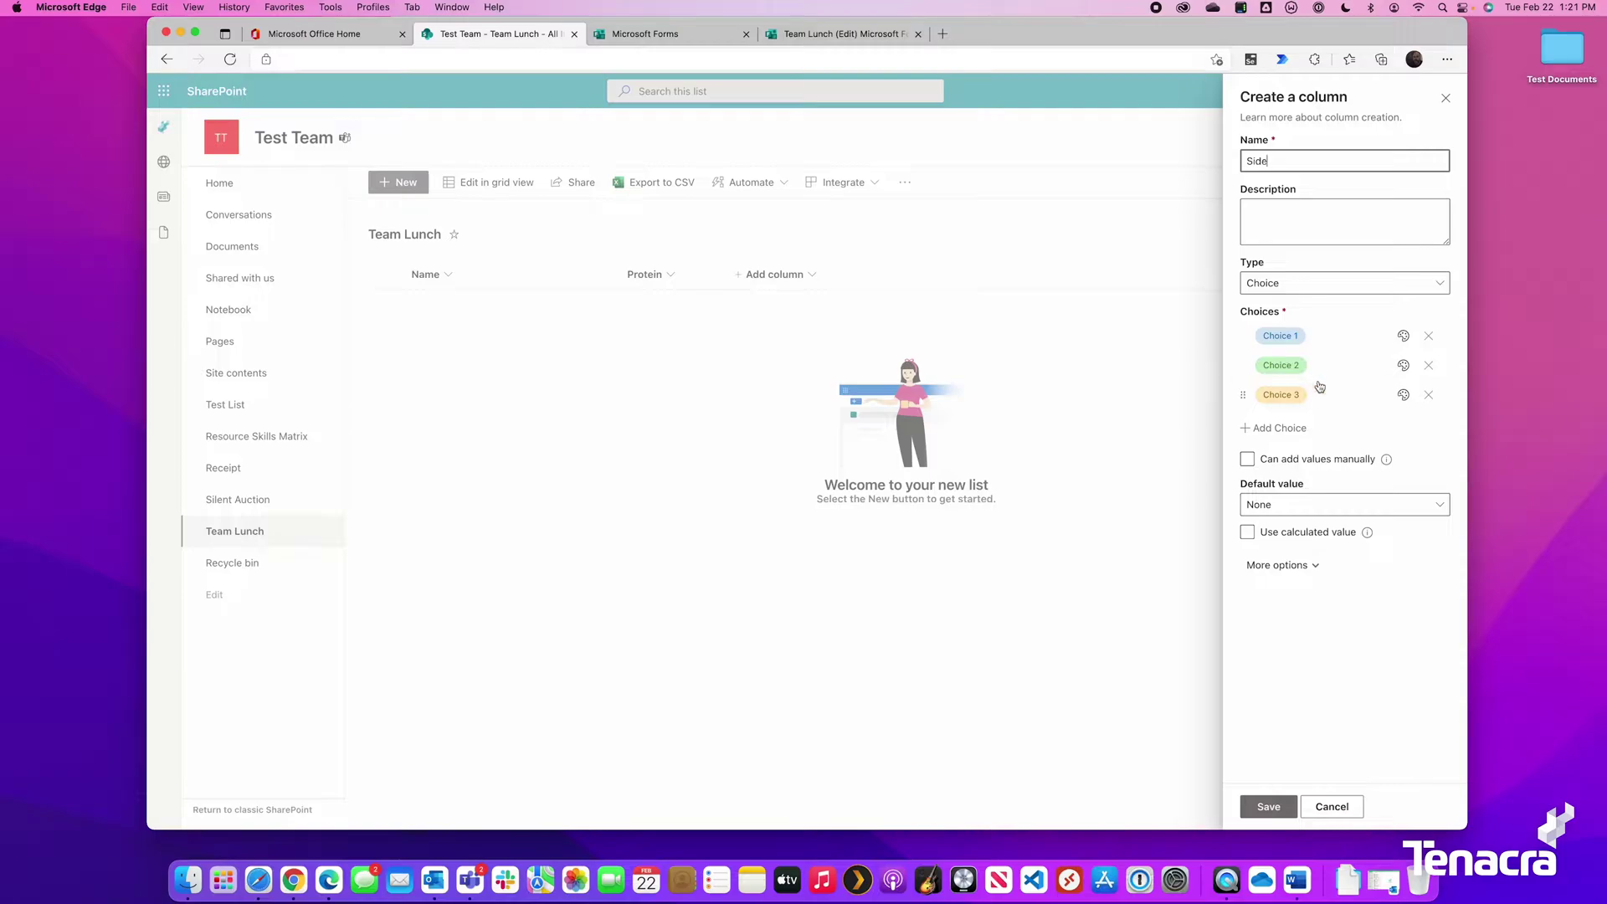
click(1312, 333)
text(Fries)
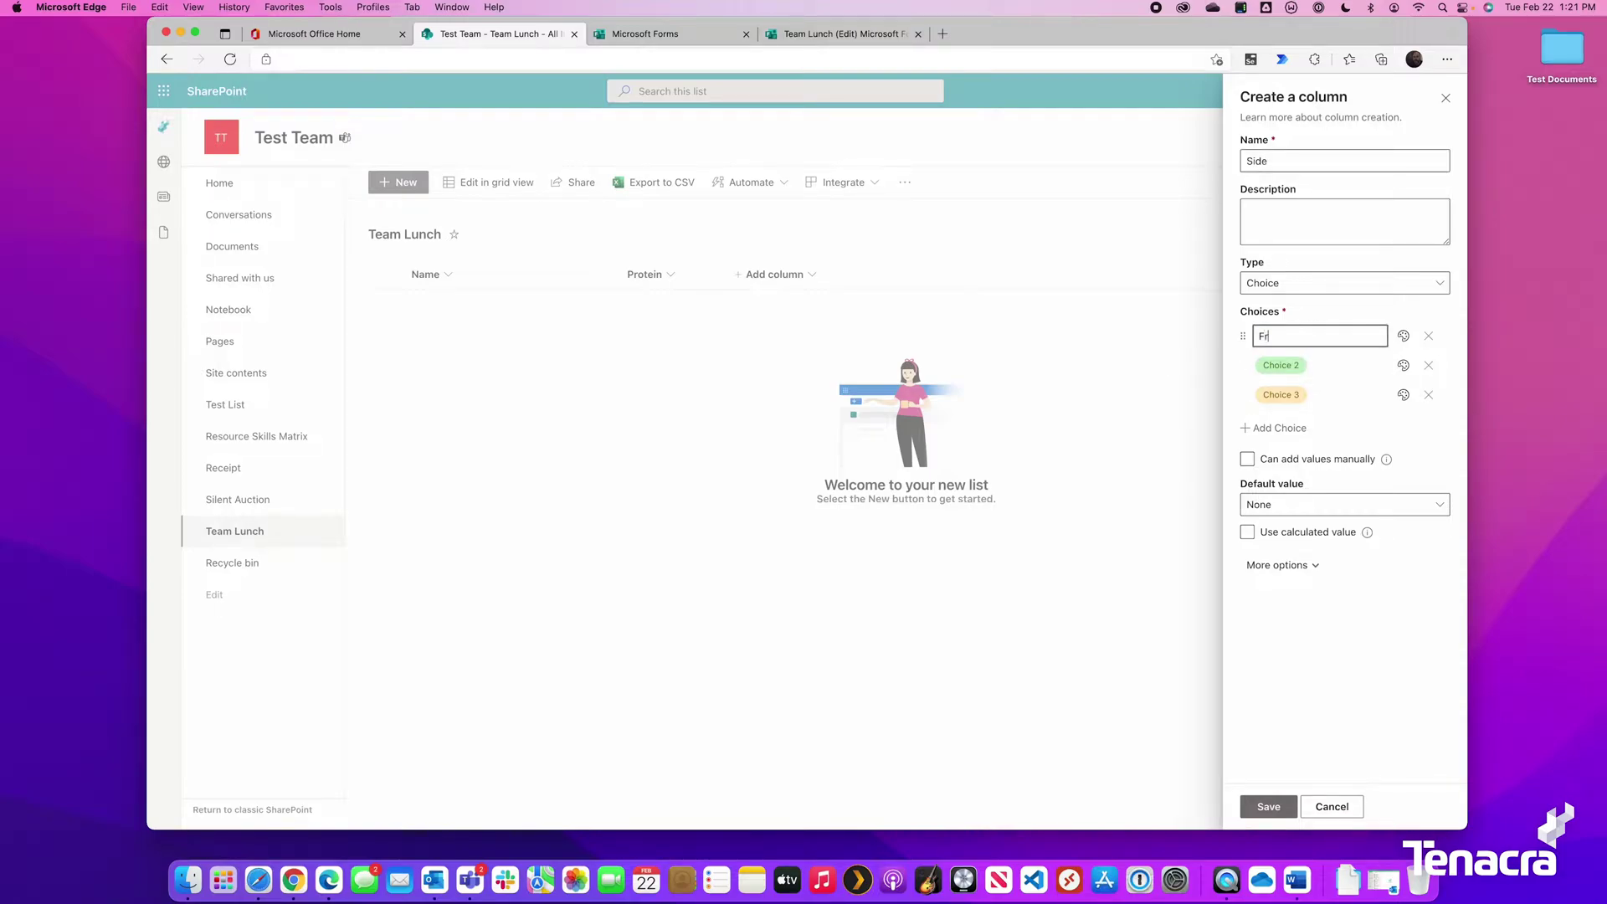
click(1315, 367)
text(Onion Rings)
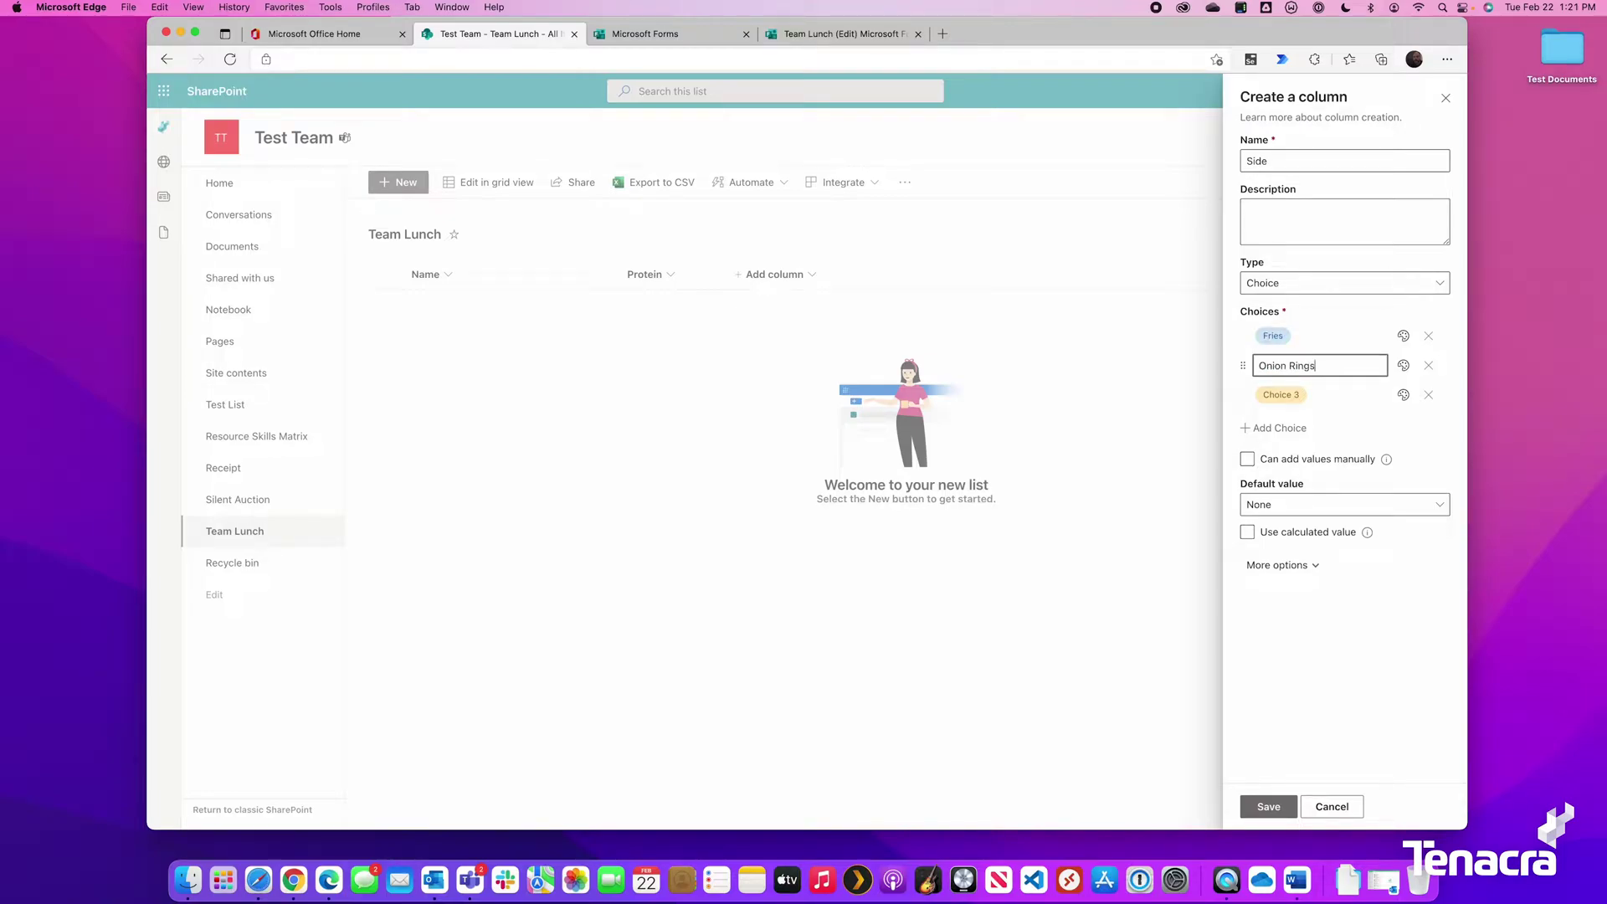
key(Return)
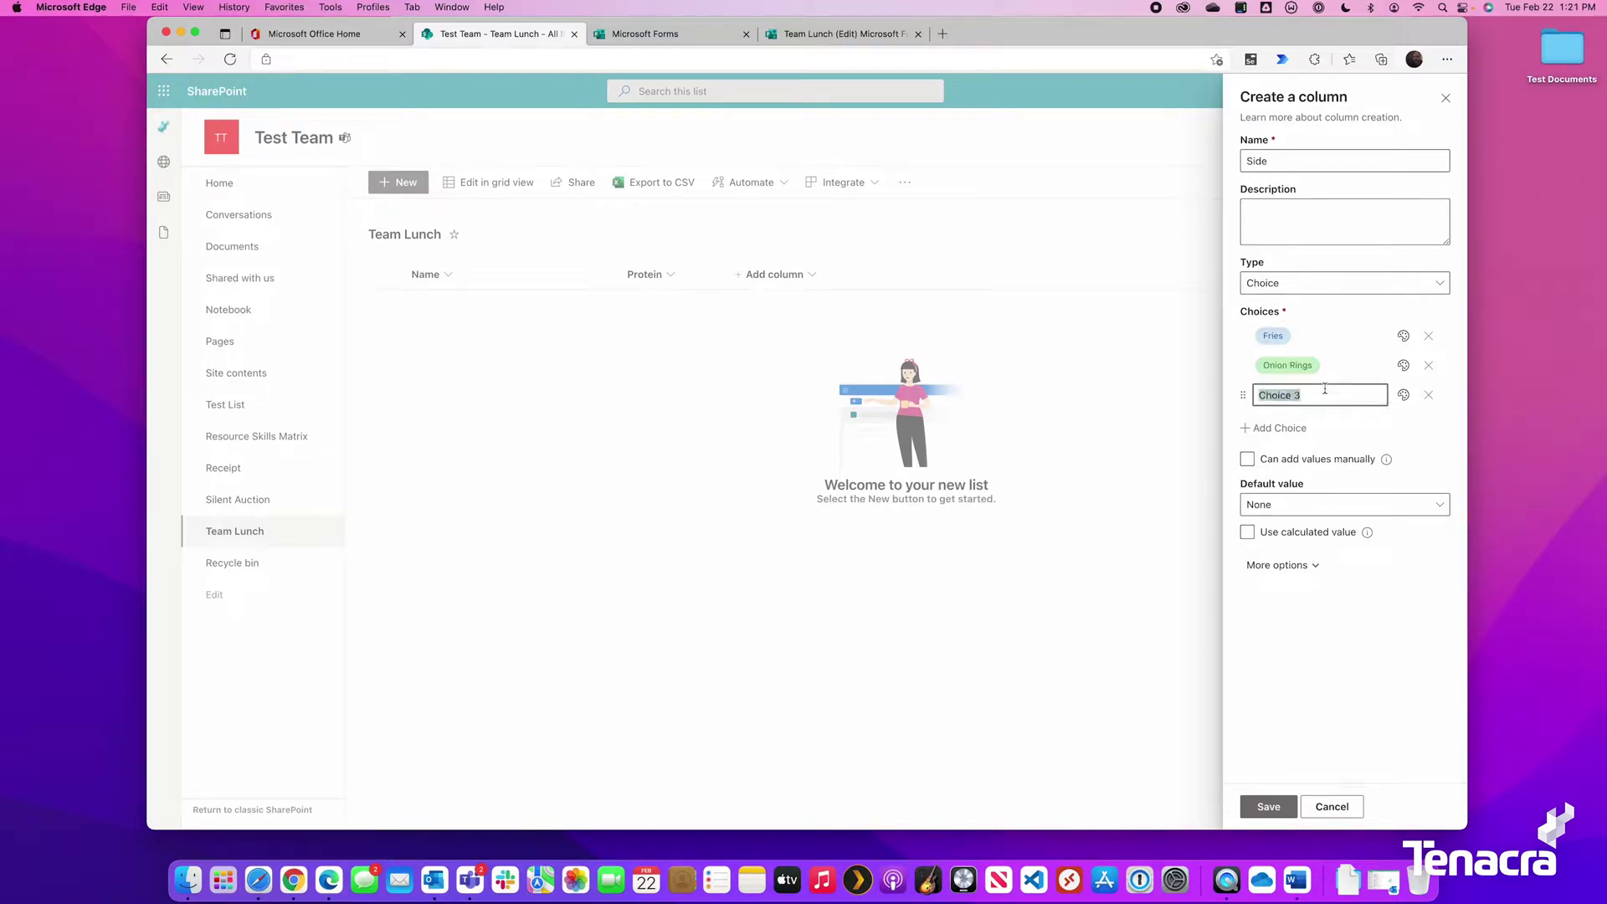
text(Caesar Salad)
Save the Side column, close the extra Forms tab and return to the Team Lunch form editor.
click(841, 34)
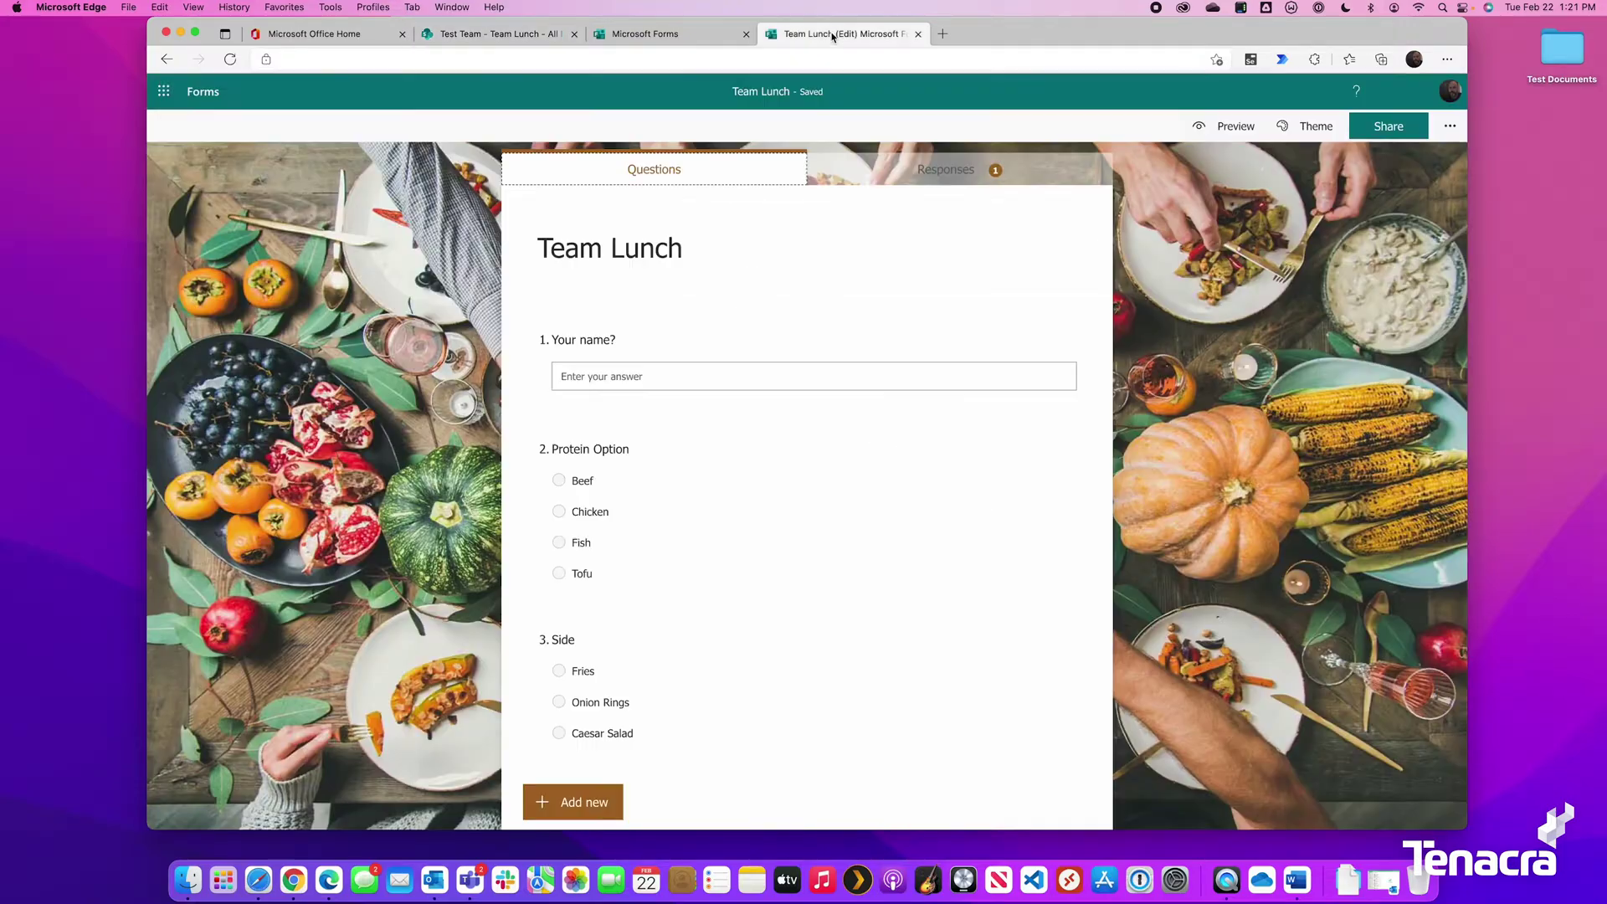
click(502, 33)
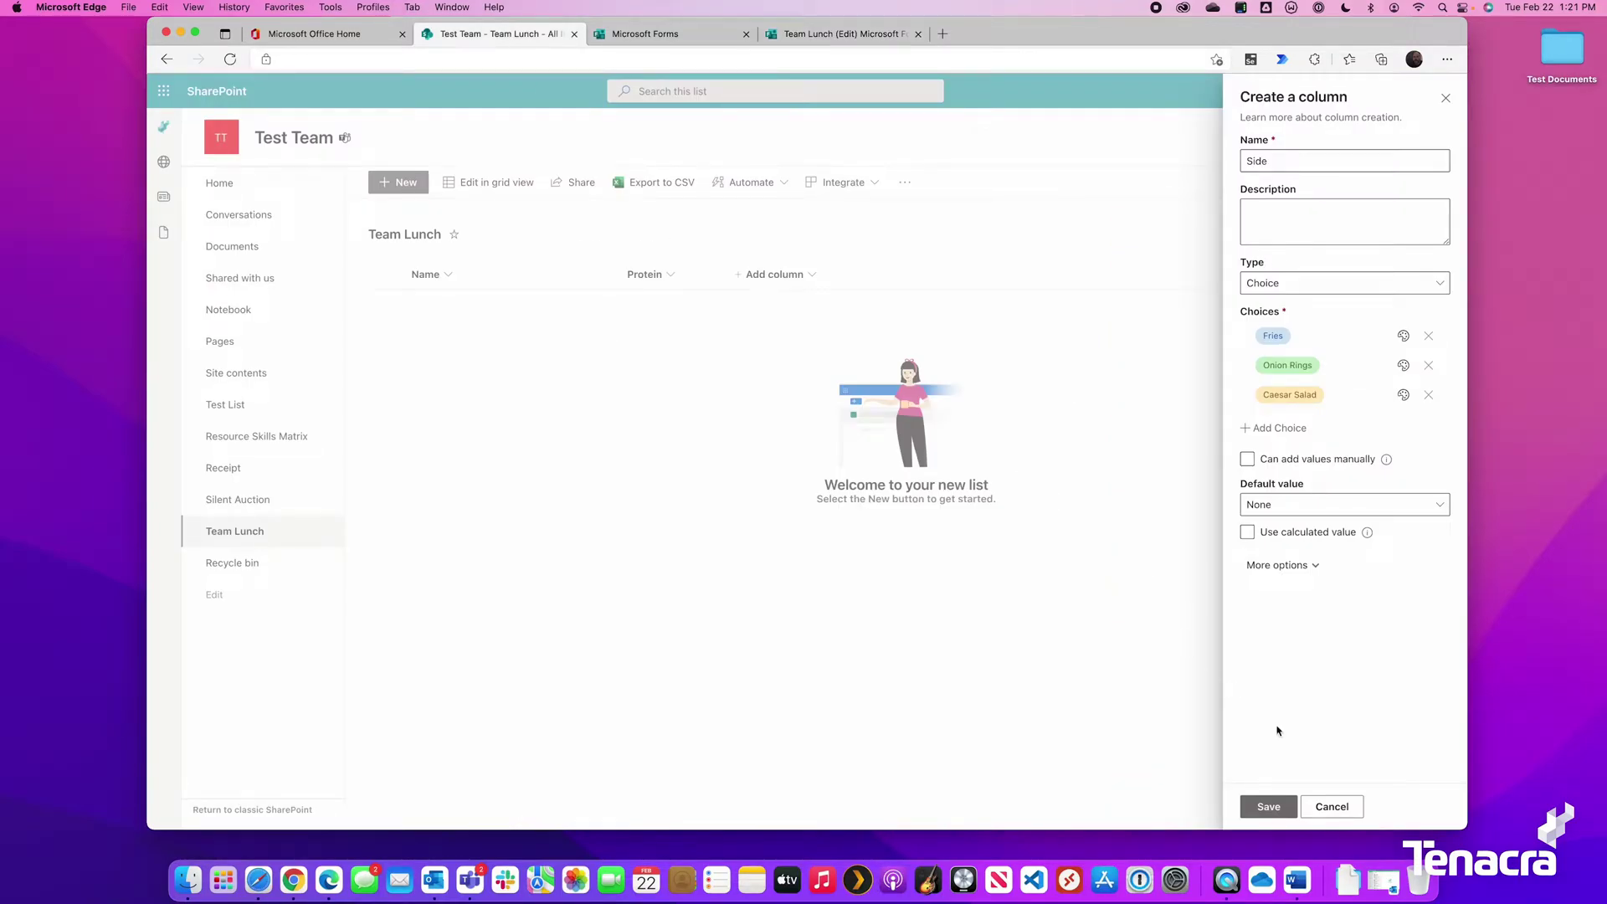
click(1268, 806)
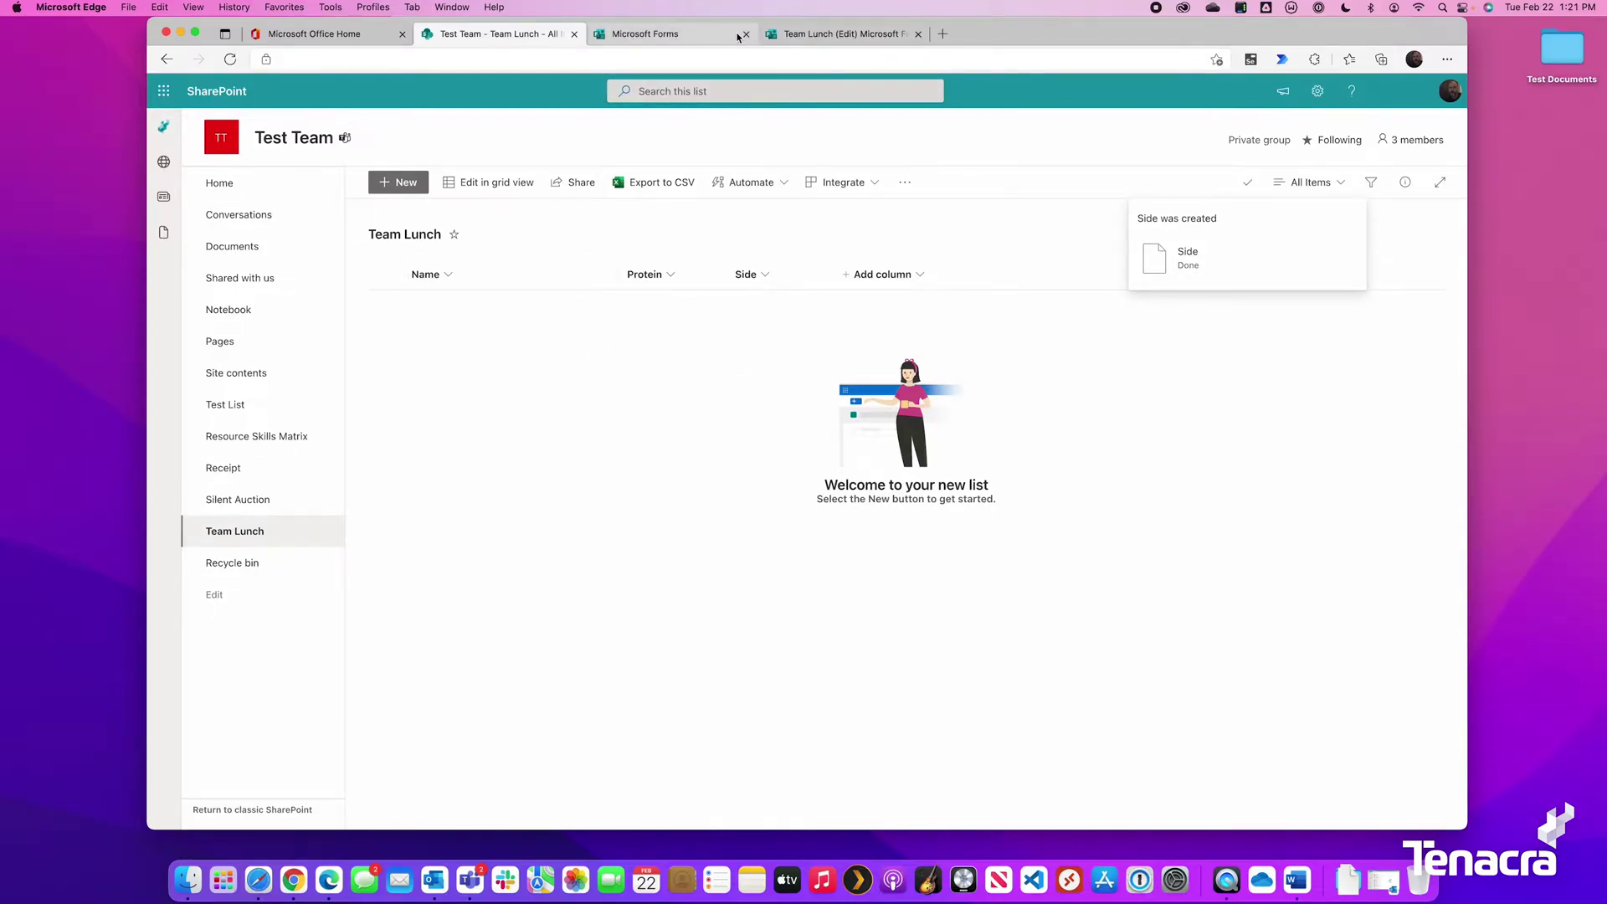
click(669, 33)
click(745, 34)
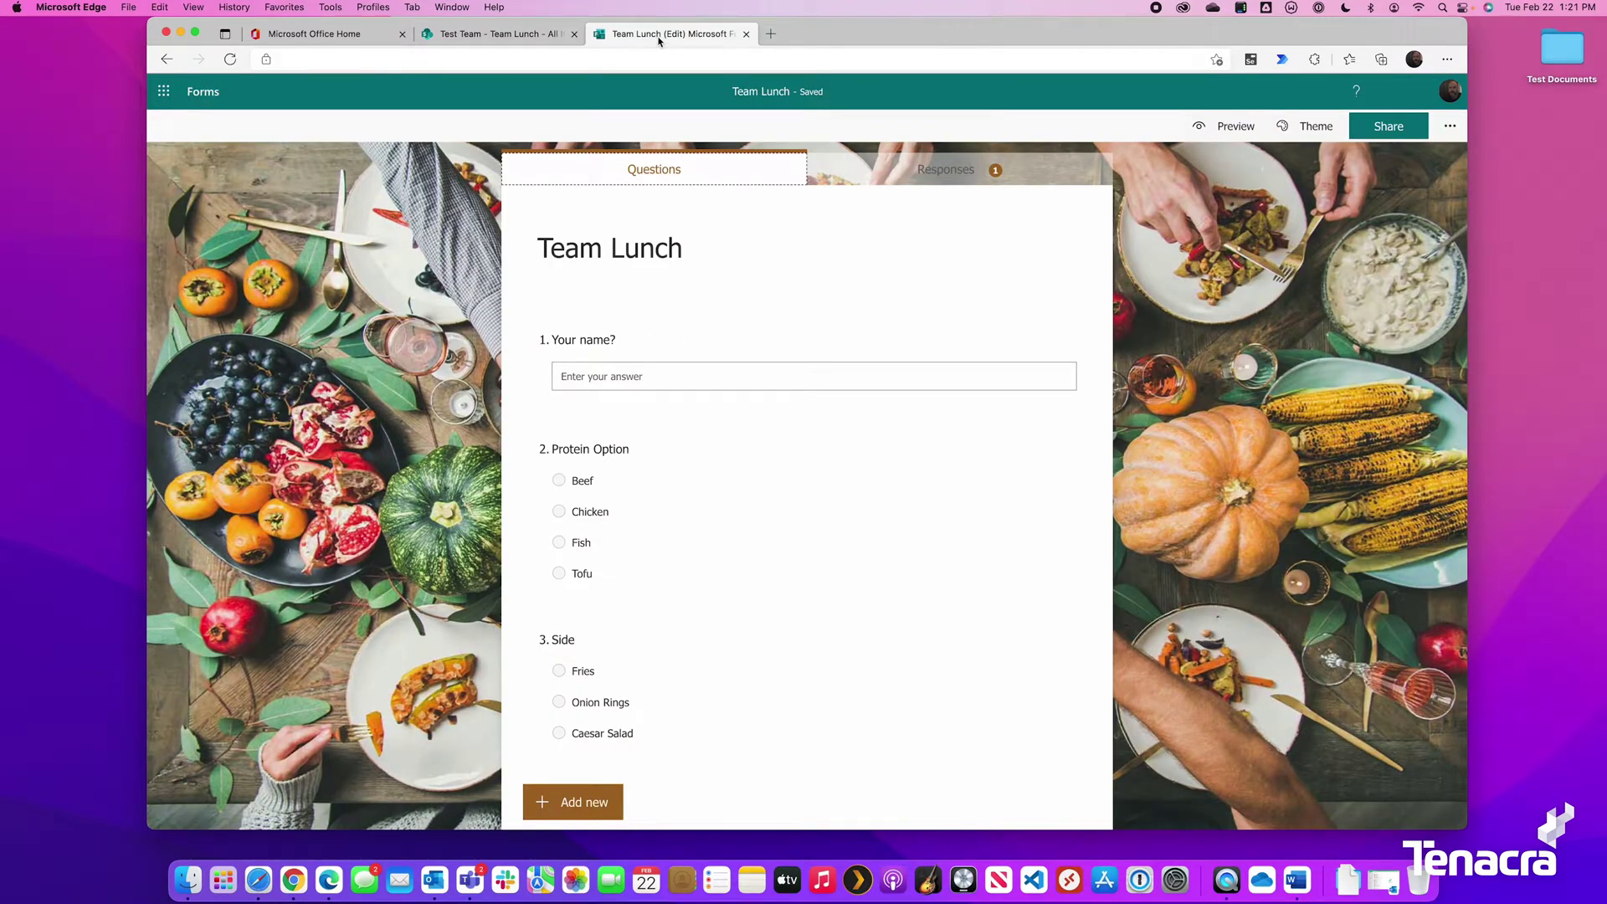
Launch Power Automate from the Microsoft 365 app list and start an automated cloud flow.
click(518, 36)
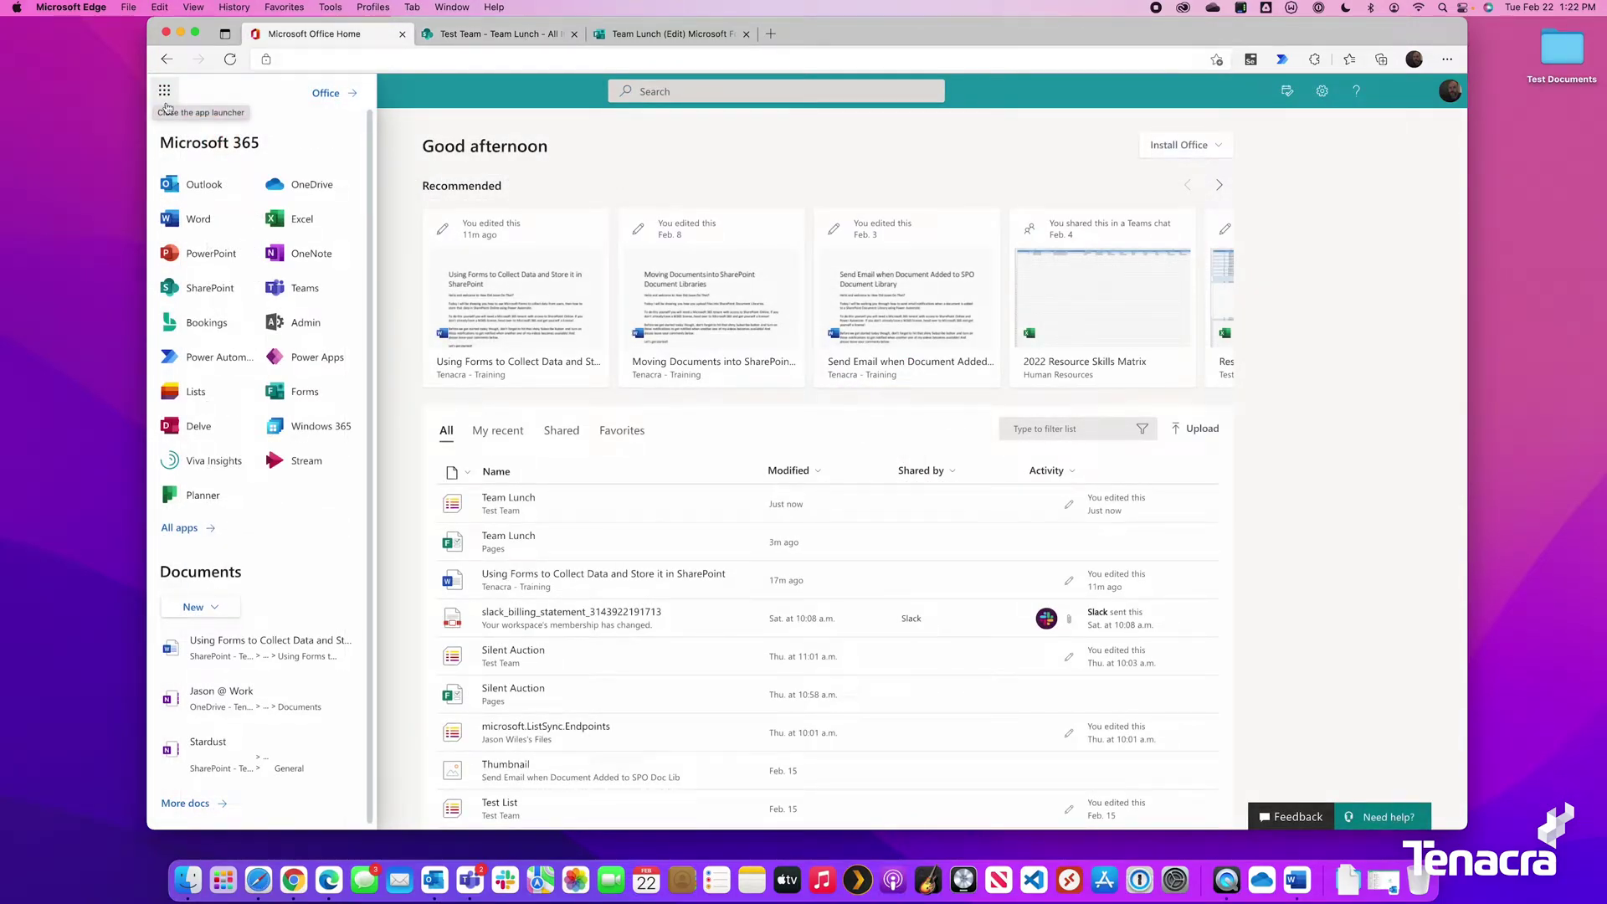
click(201, 358)
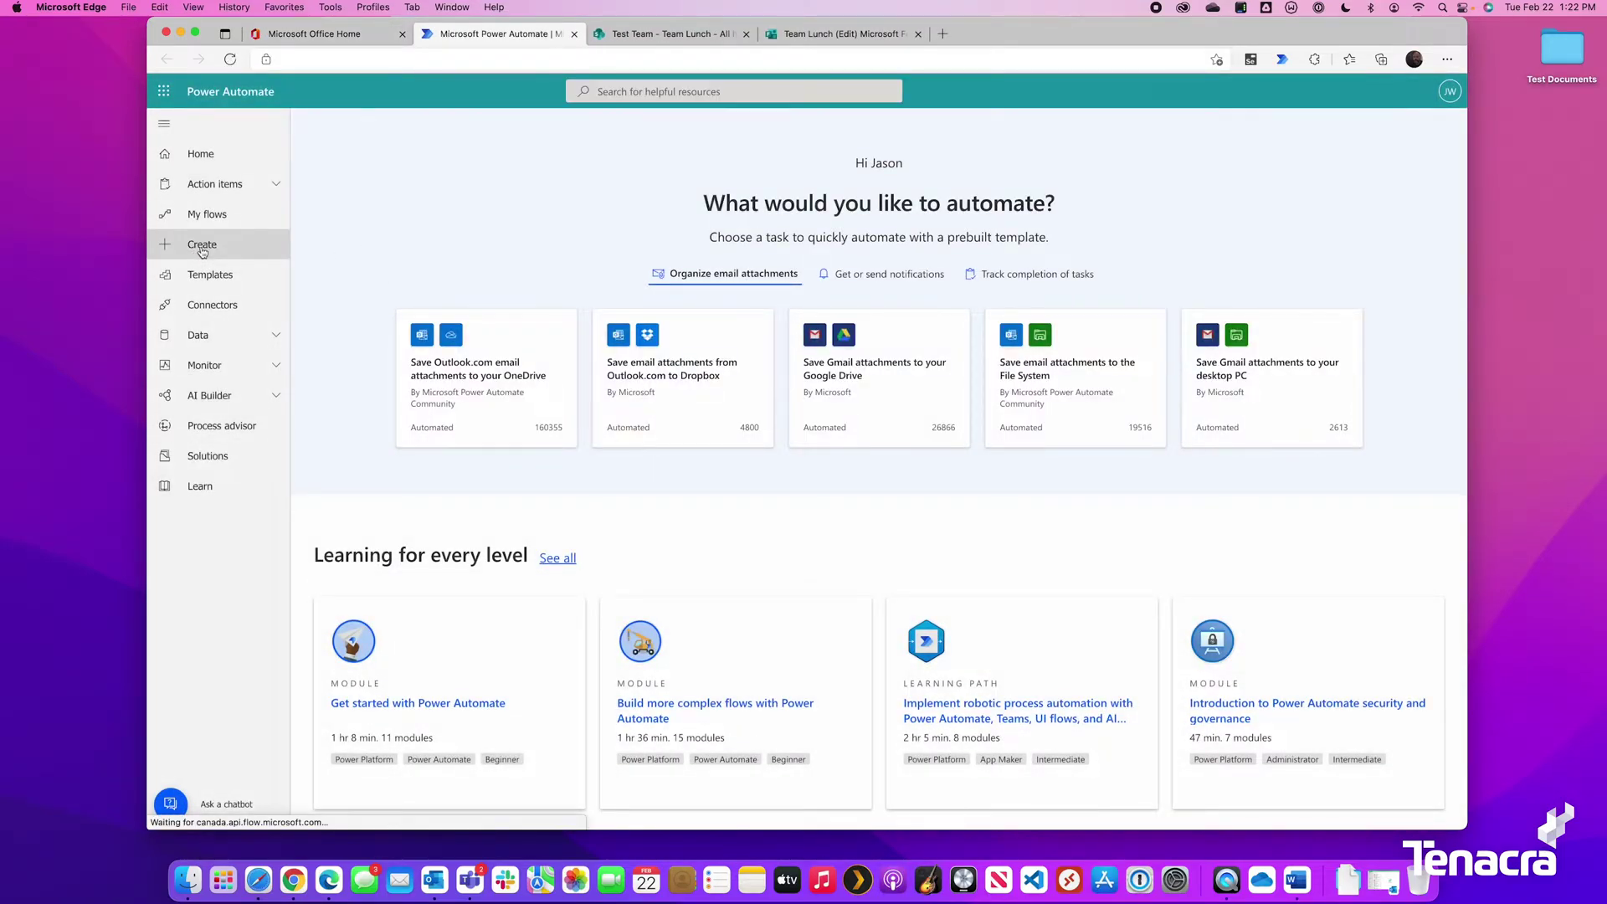
click(209, 251)
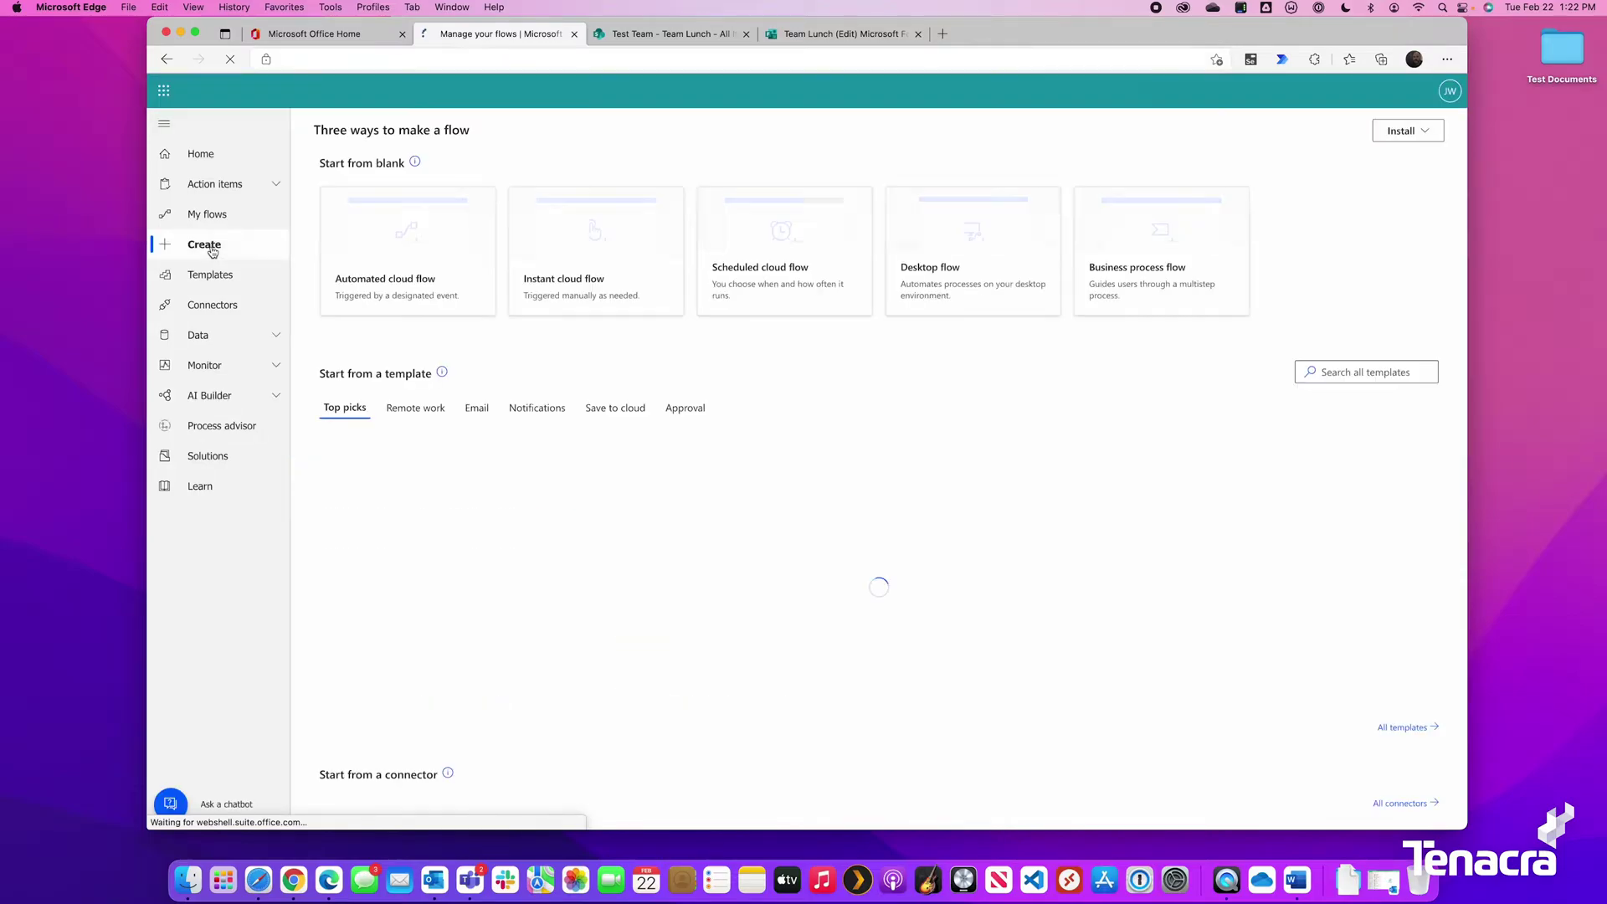
click(388, 231)
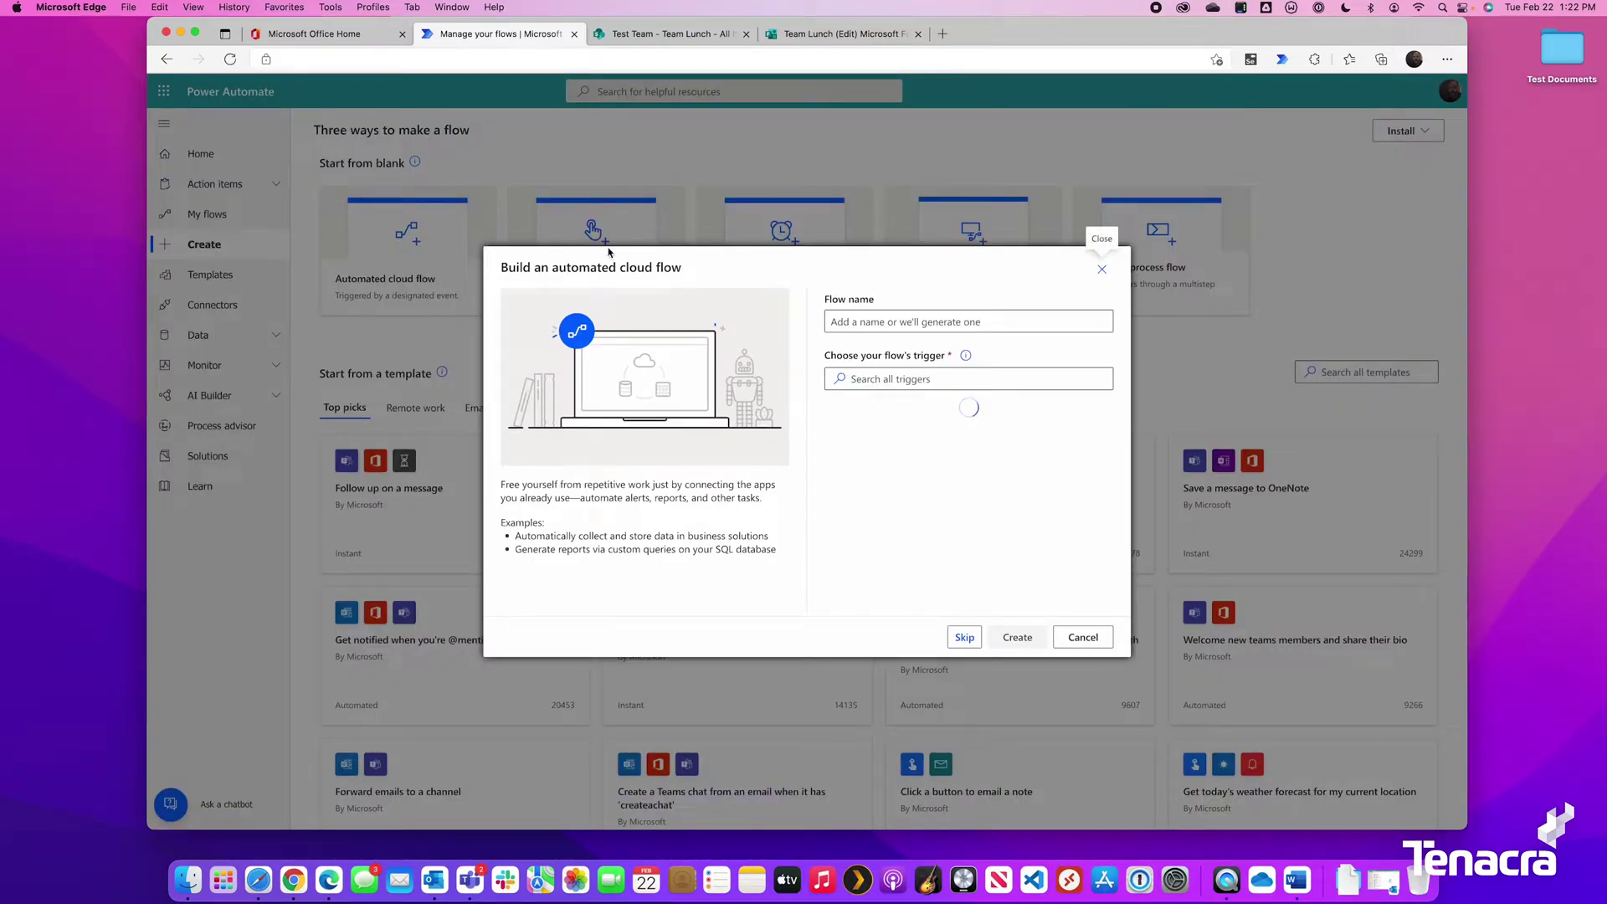
Create the flow 'Team Lunch to SPO List' triggered by 'When a new response is submitted'.
click(943, 321)
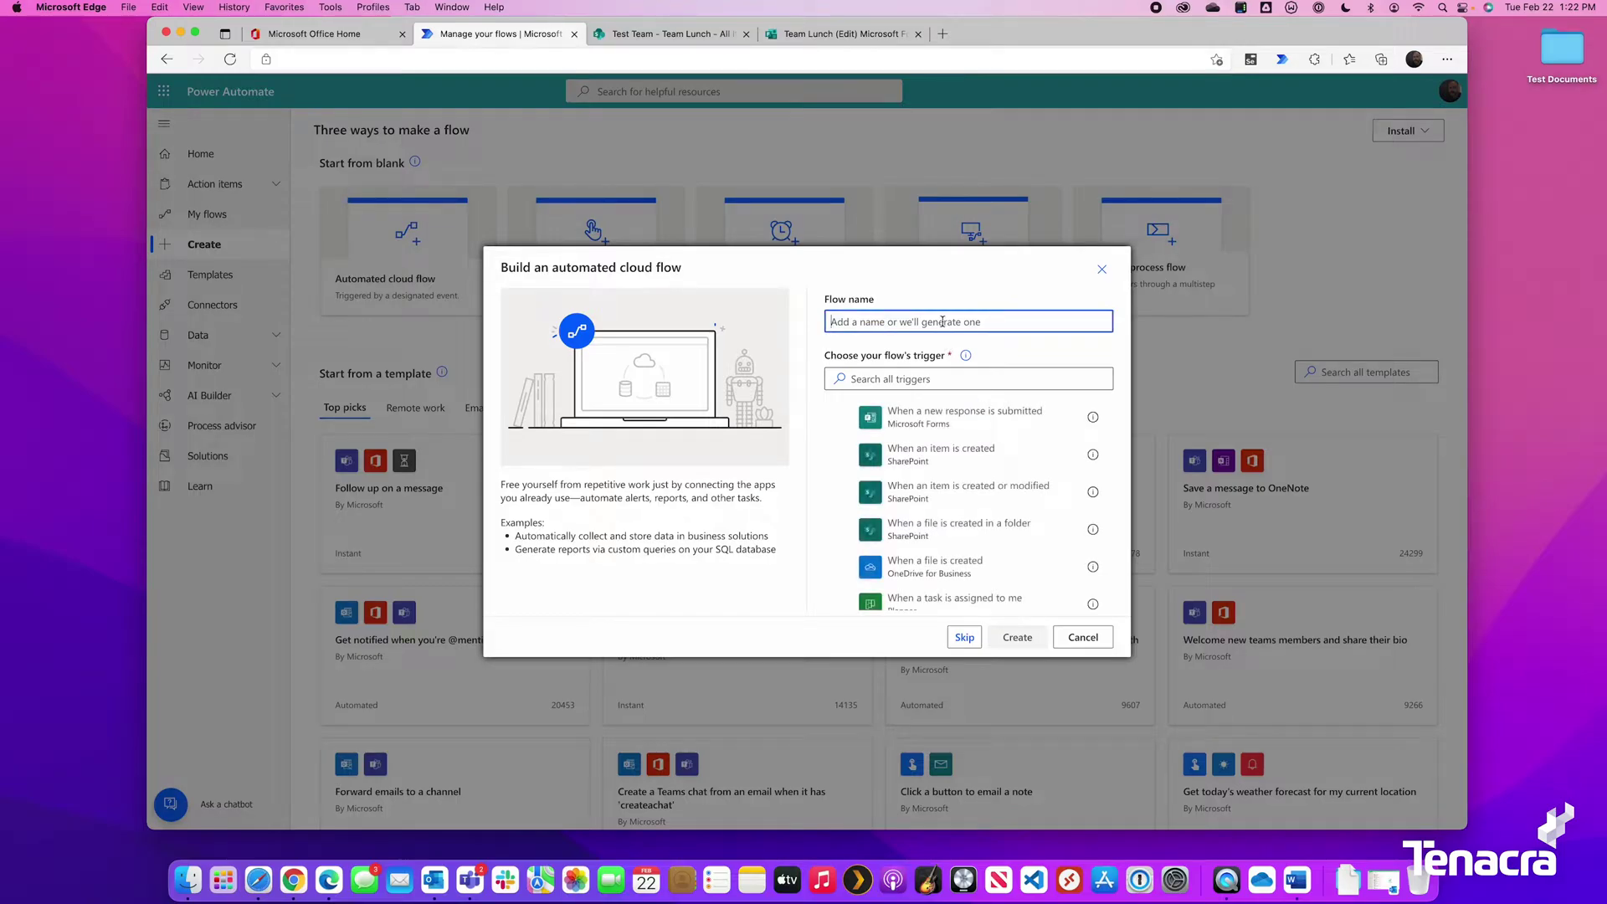
text(Team Lunch to SPO List)
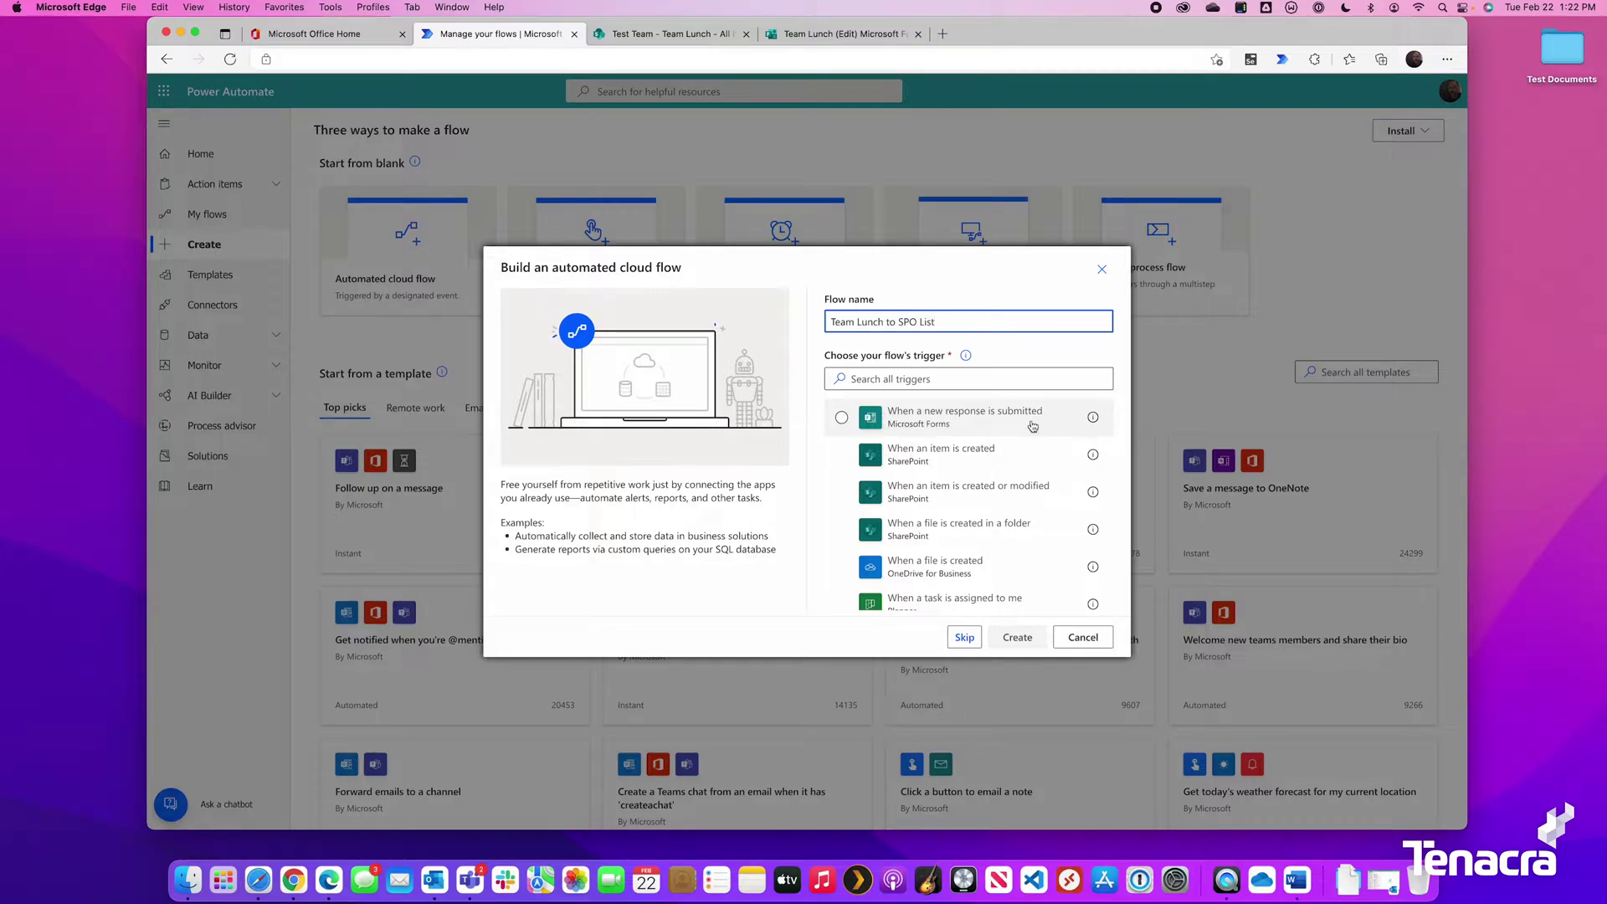
click(936, 430)
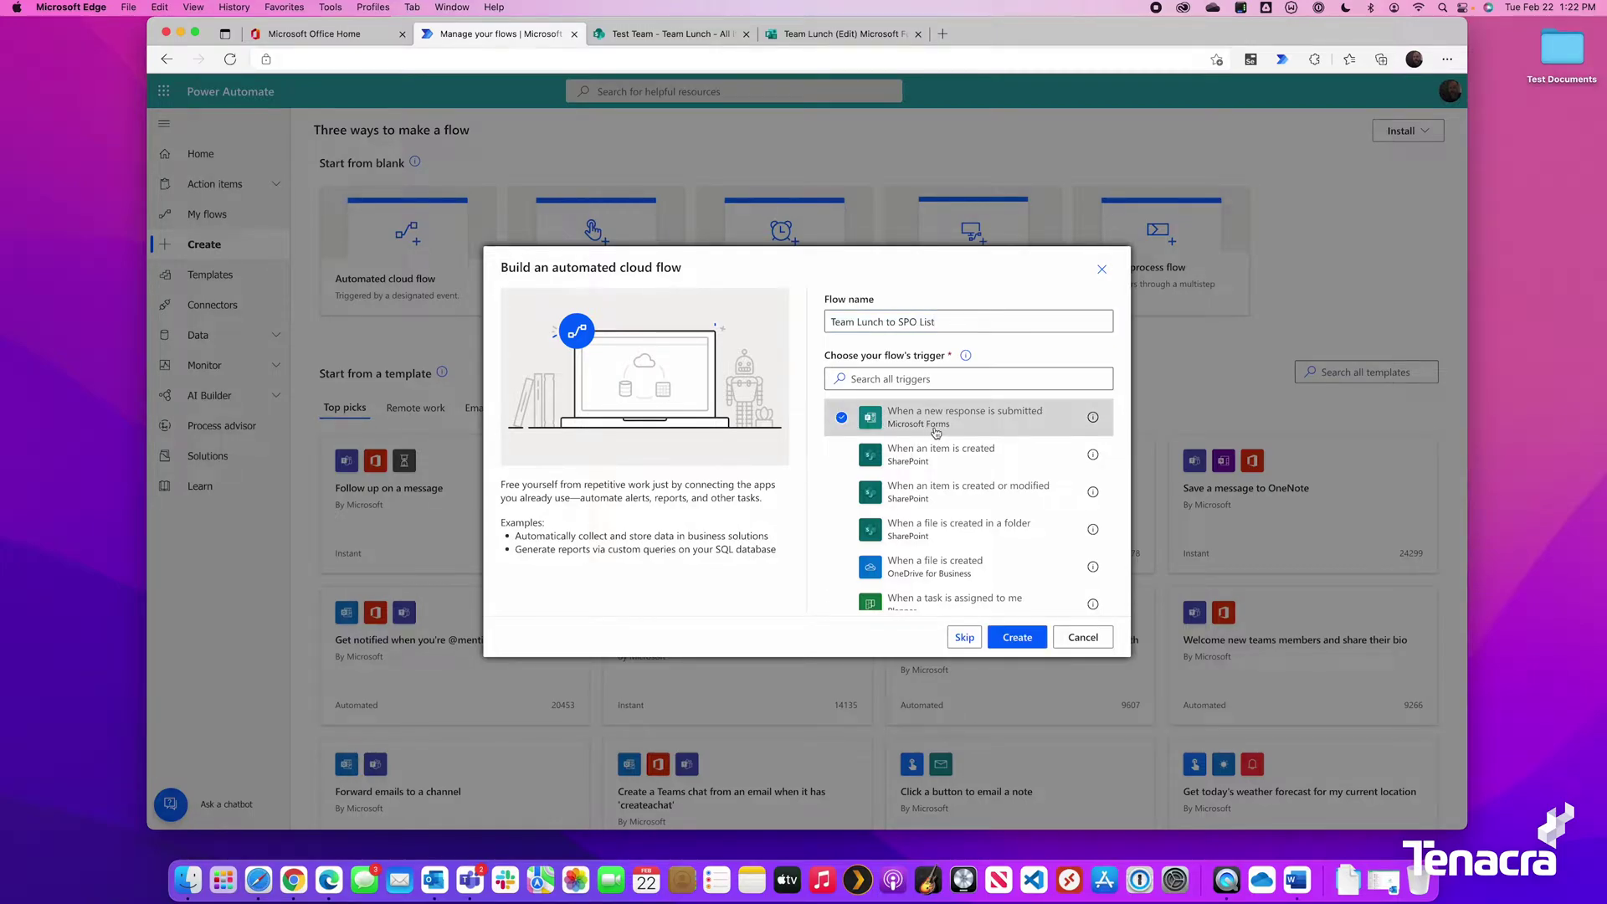
click(1025, 645)
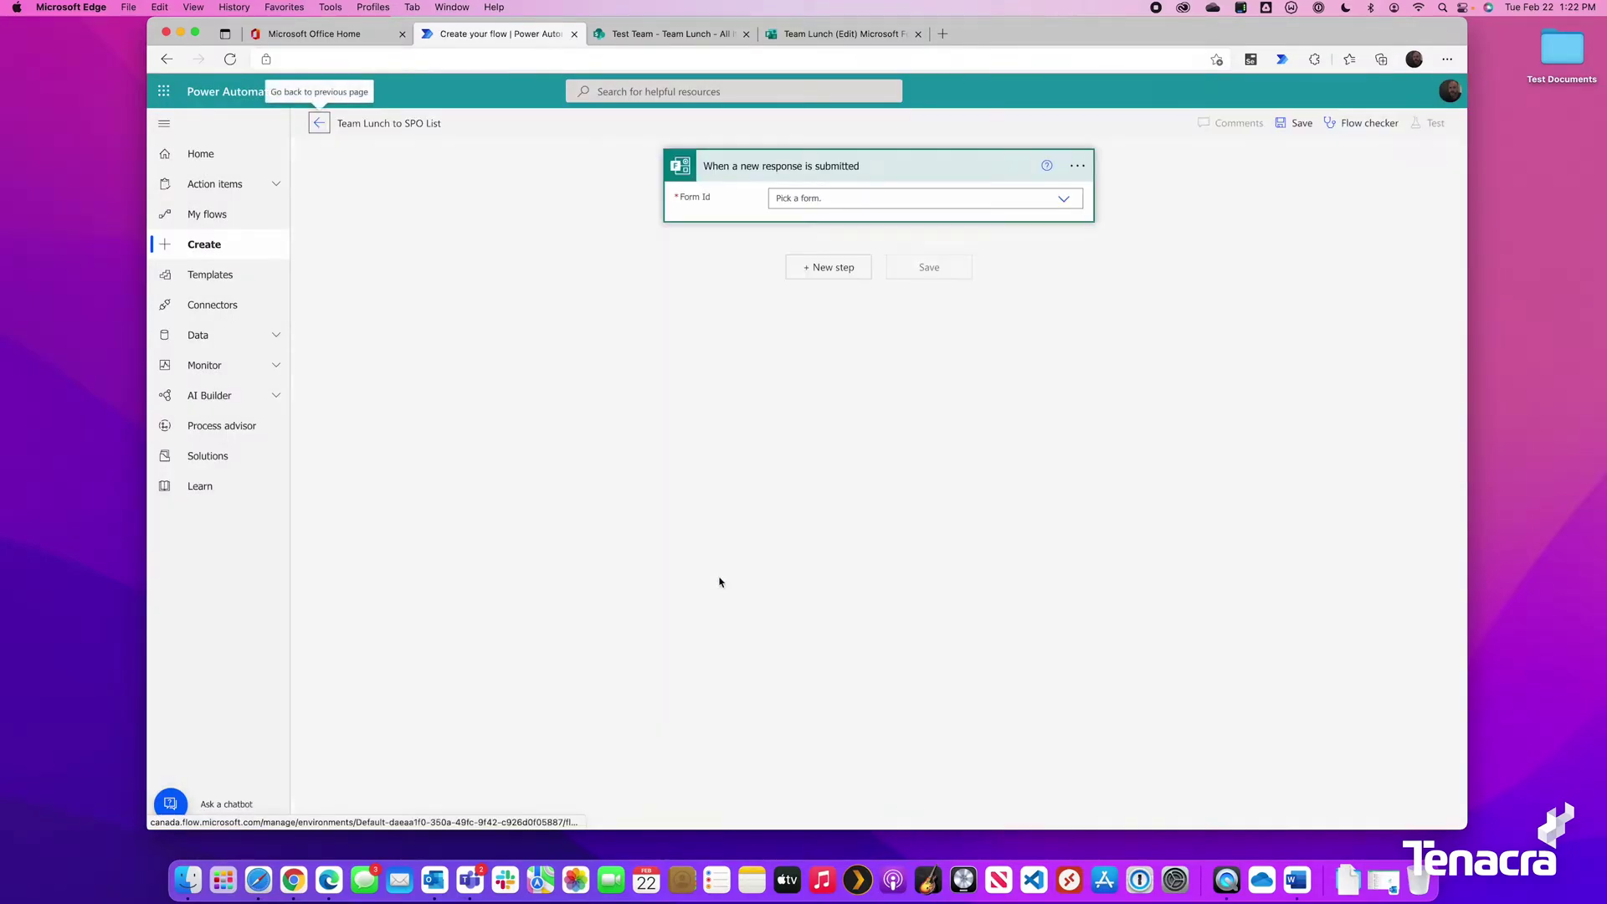
Set the trigger's Form Id to Team Lunch and add a new step after it.
click(1062, 200)
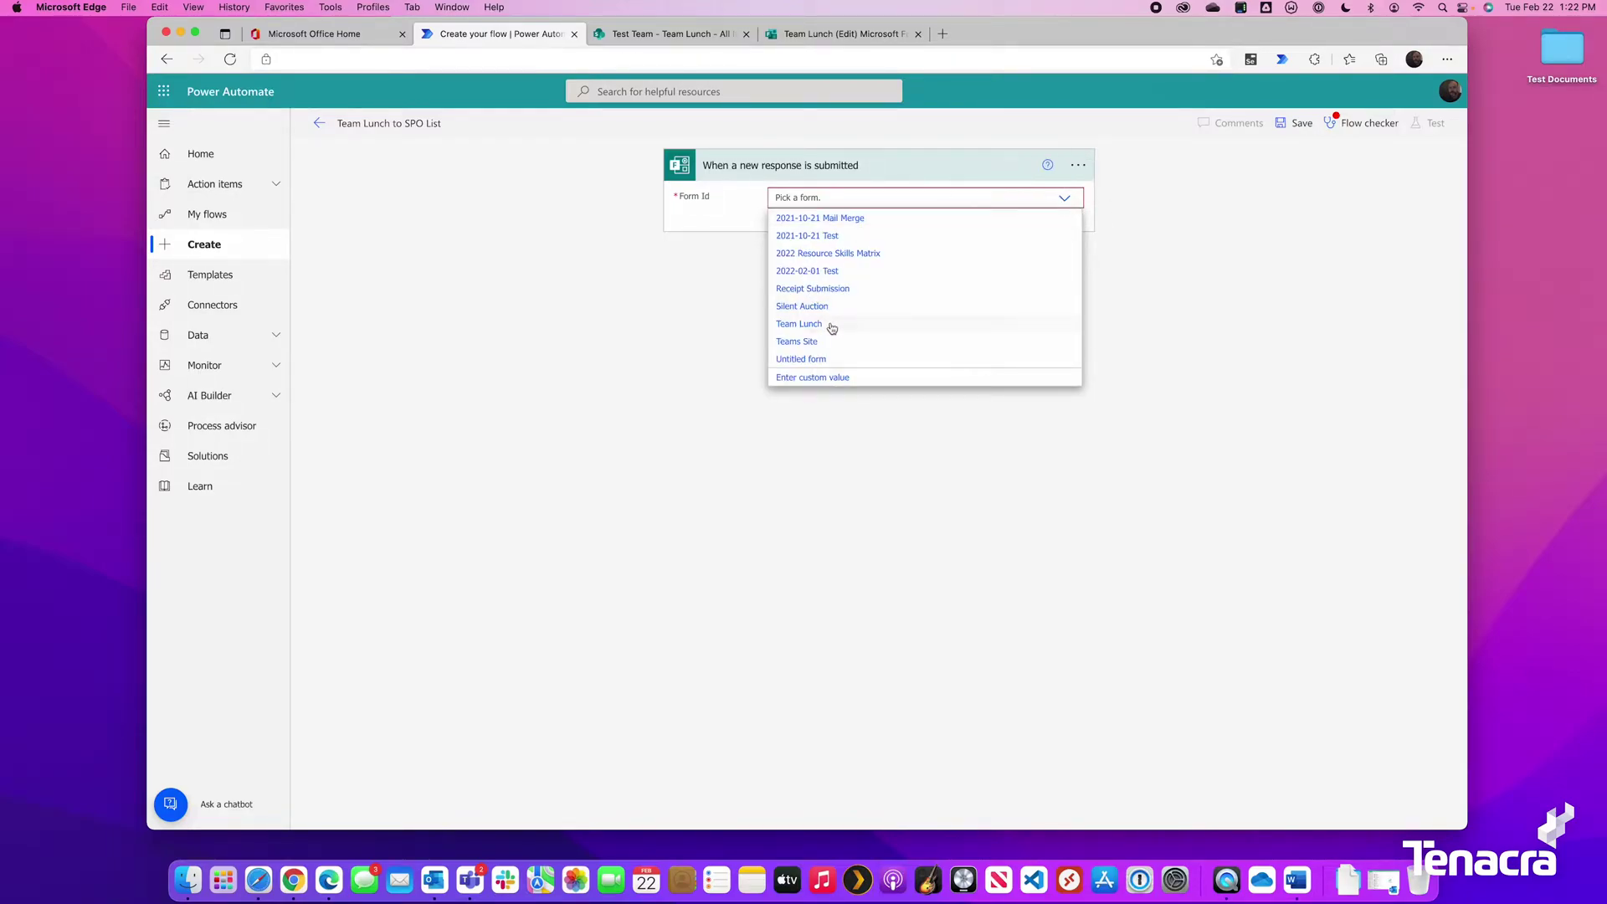
click(832, 328)
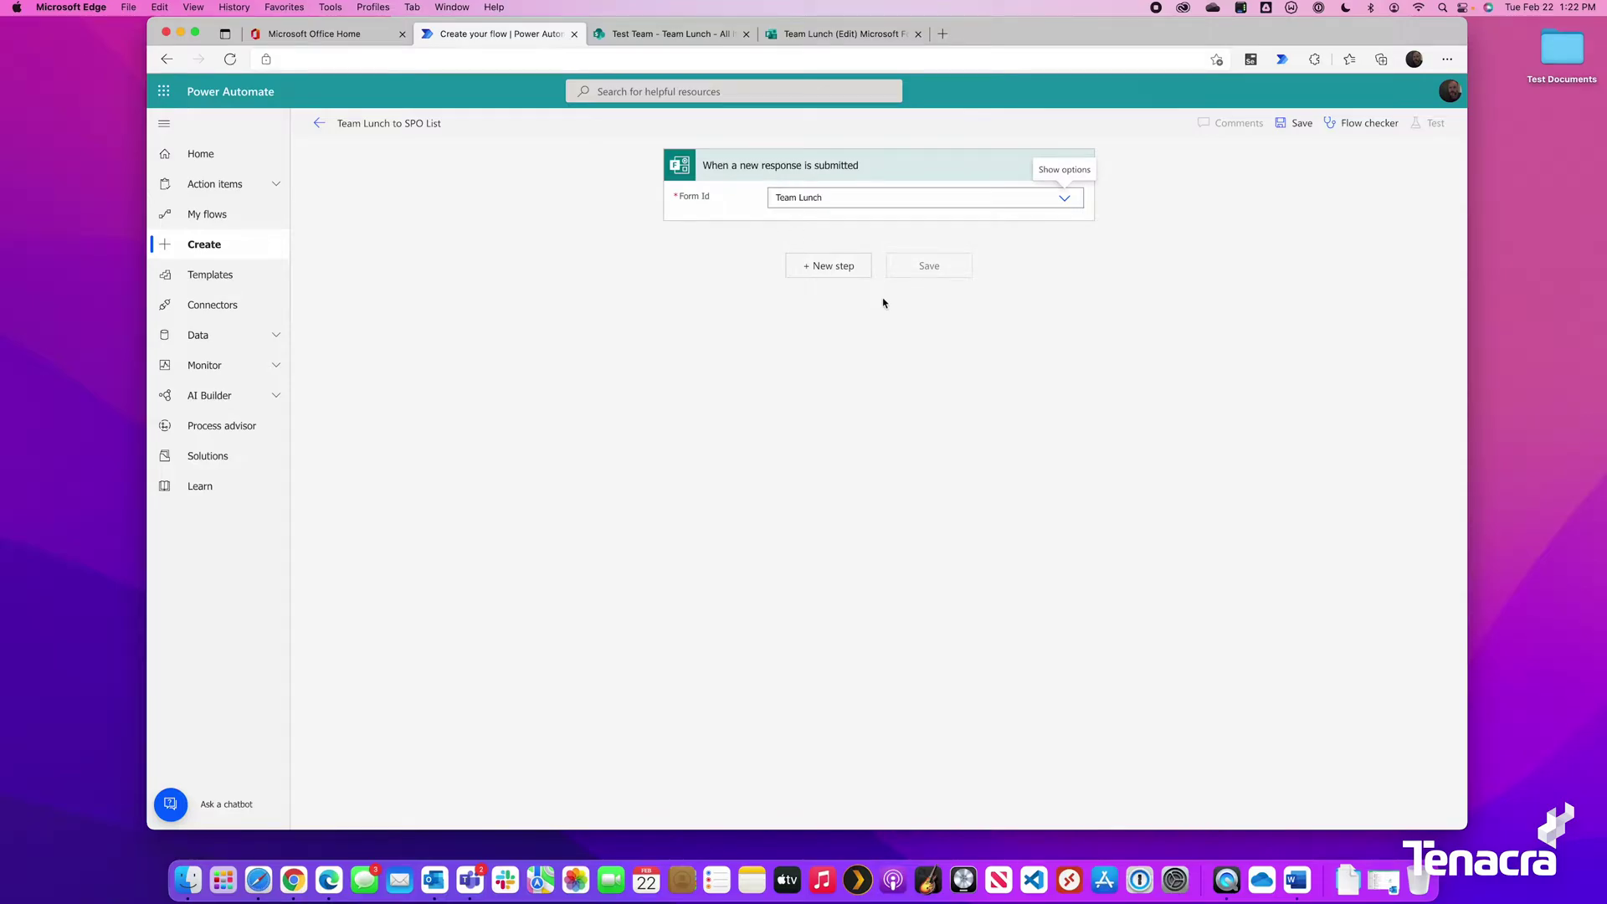
click(829, 267)
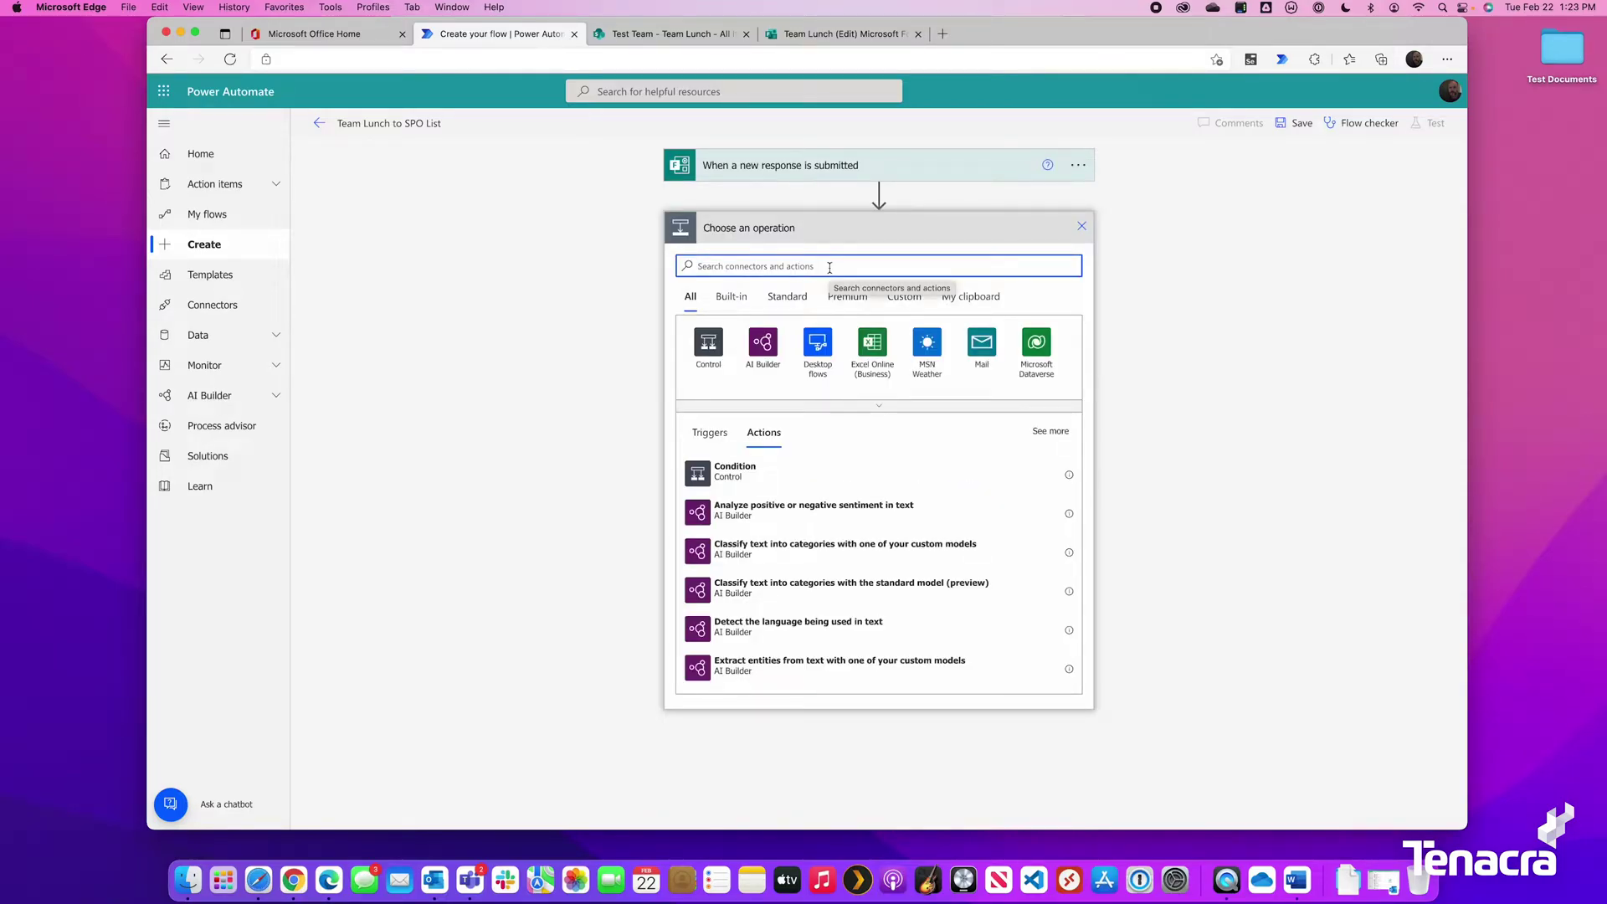
Add Microsoft Forms Get response details with Form Id Team Lunch and the trigger's Response Id.
text(form)
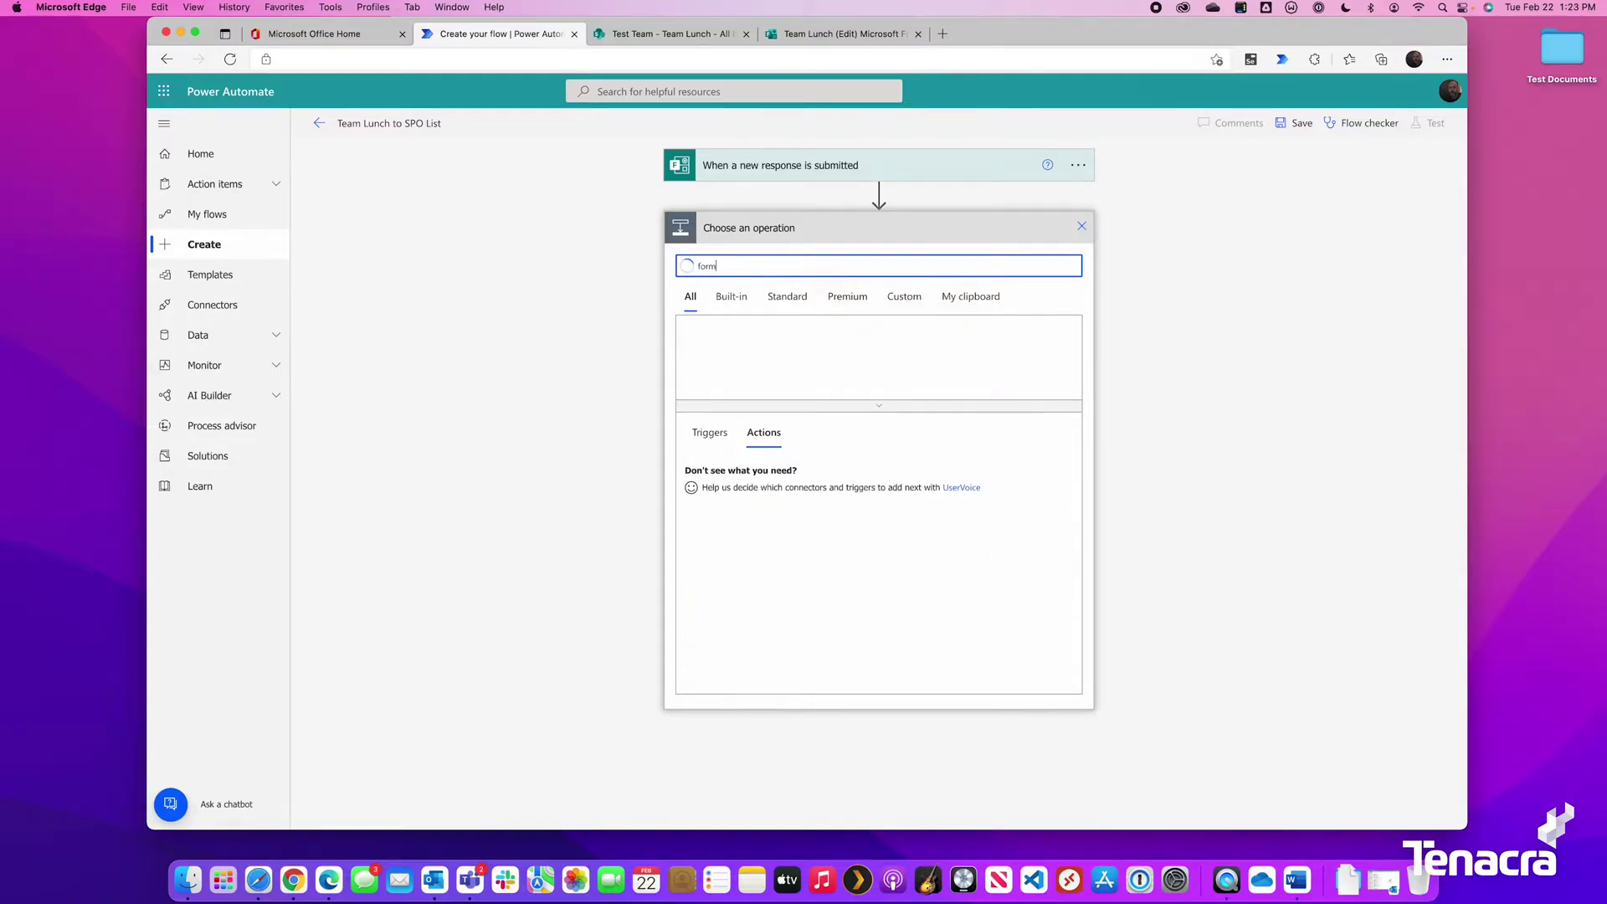
click(764, 378)
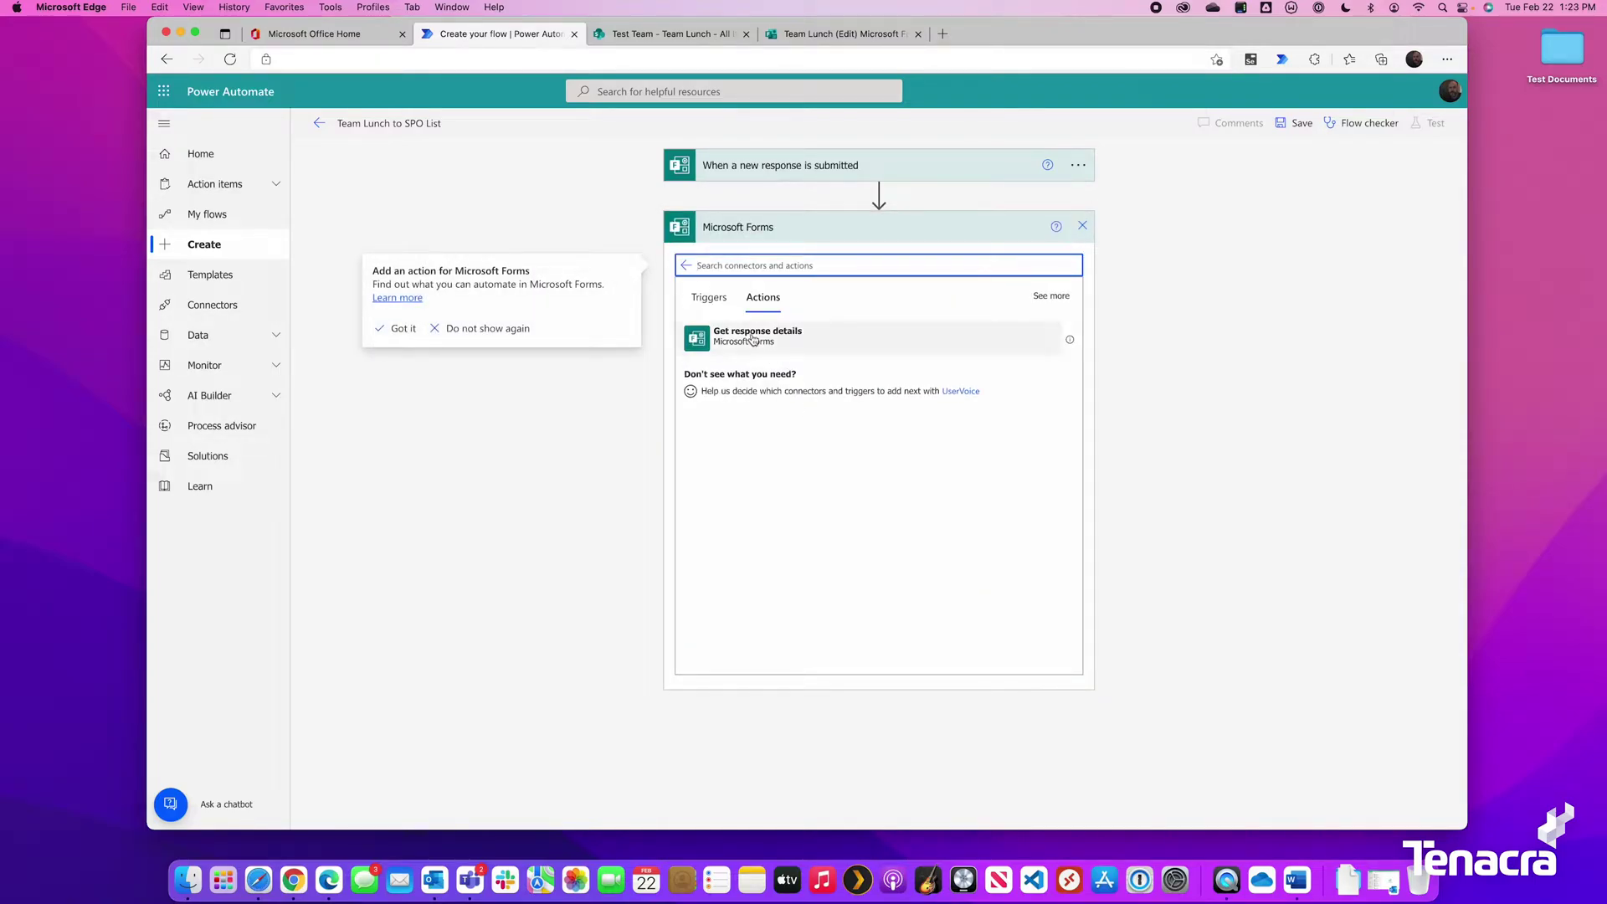
click(749, 341)
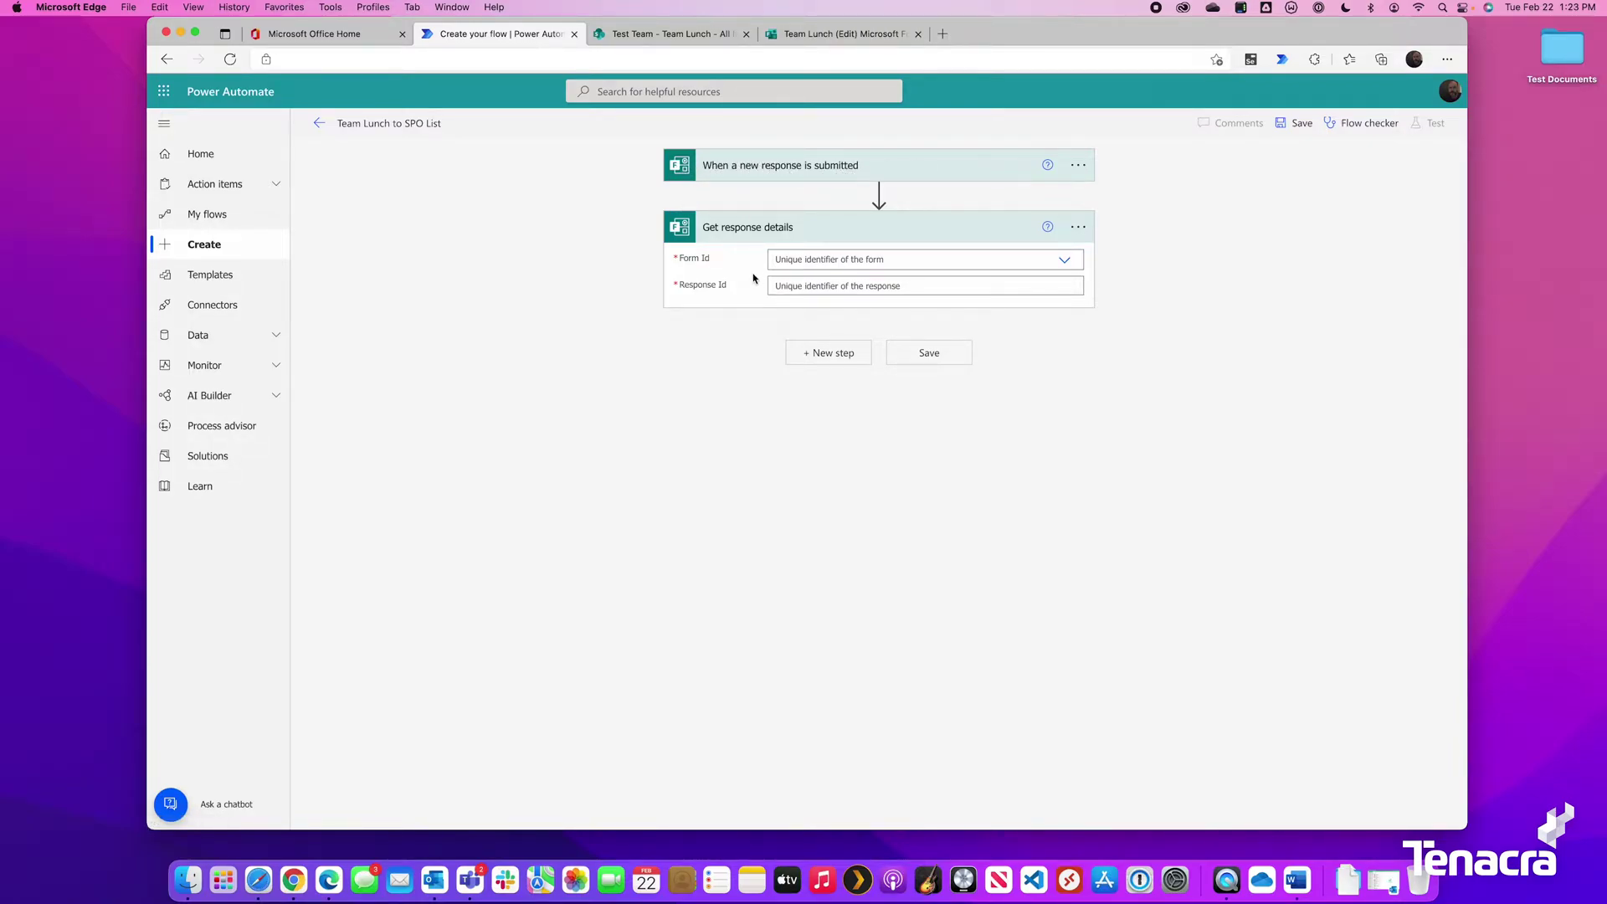
click(828, 258)
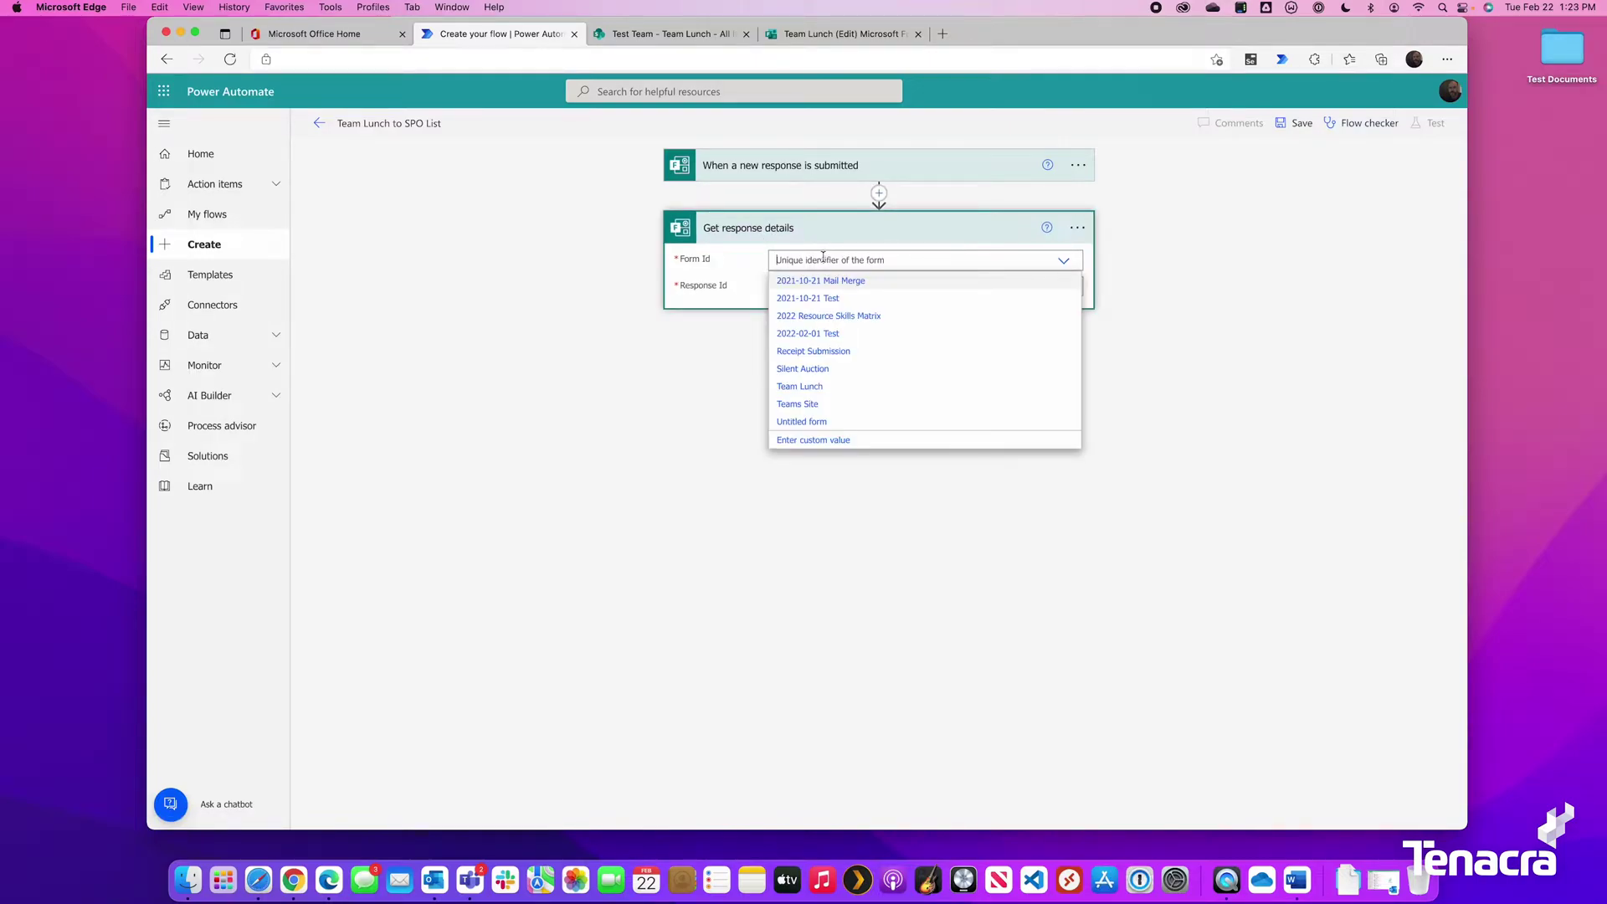
click(851, 388)
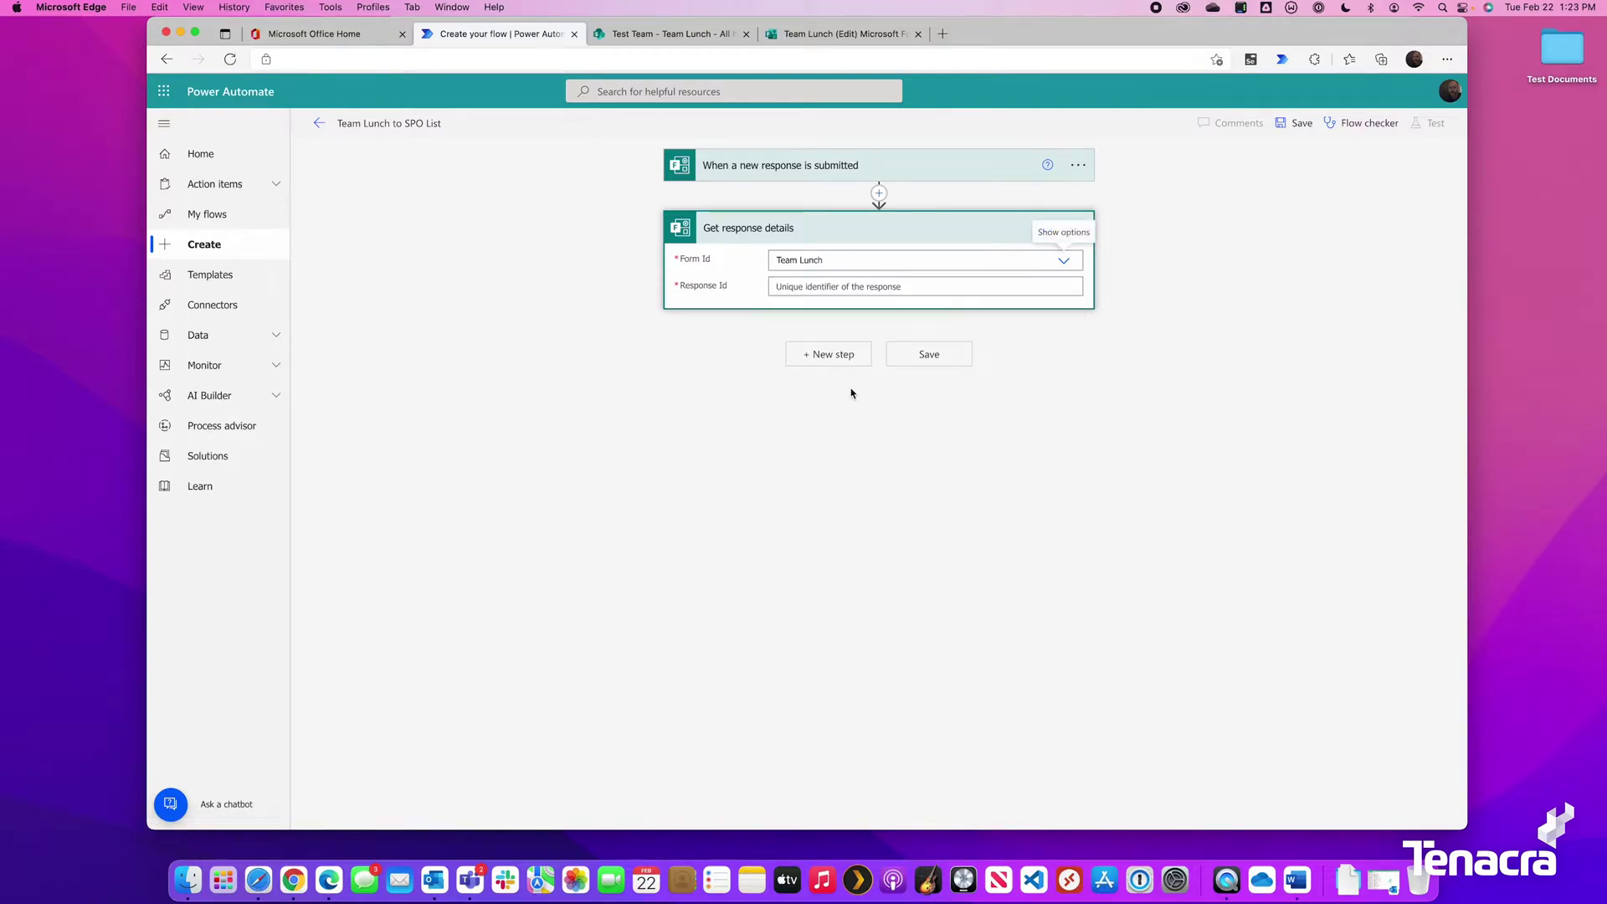
click(814, 290)
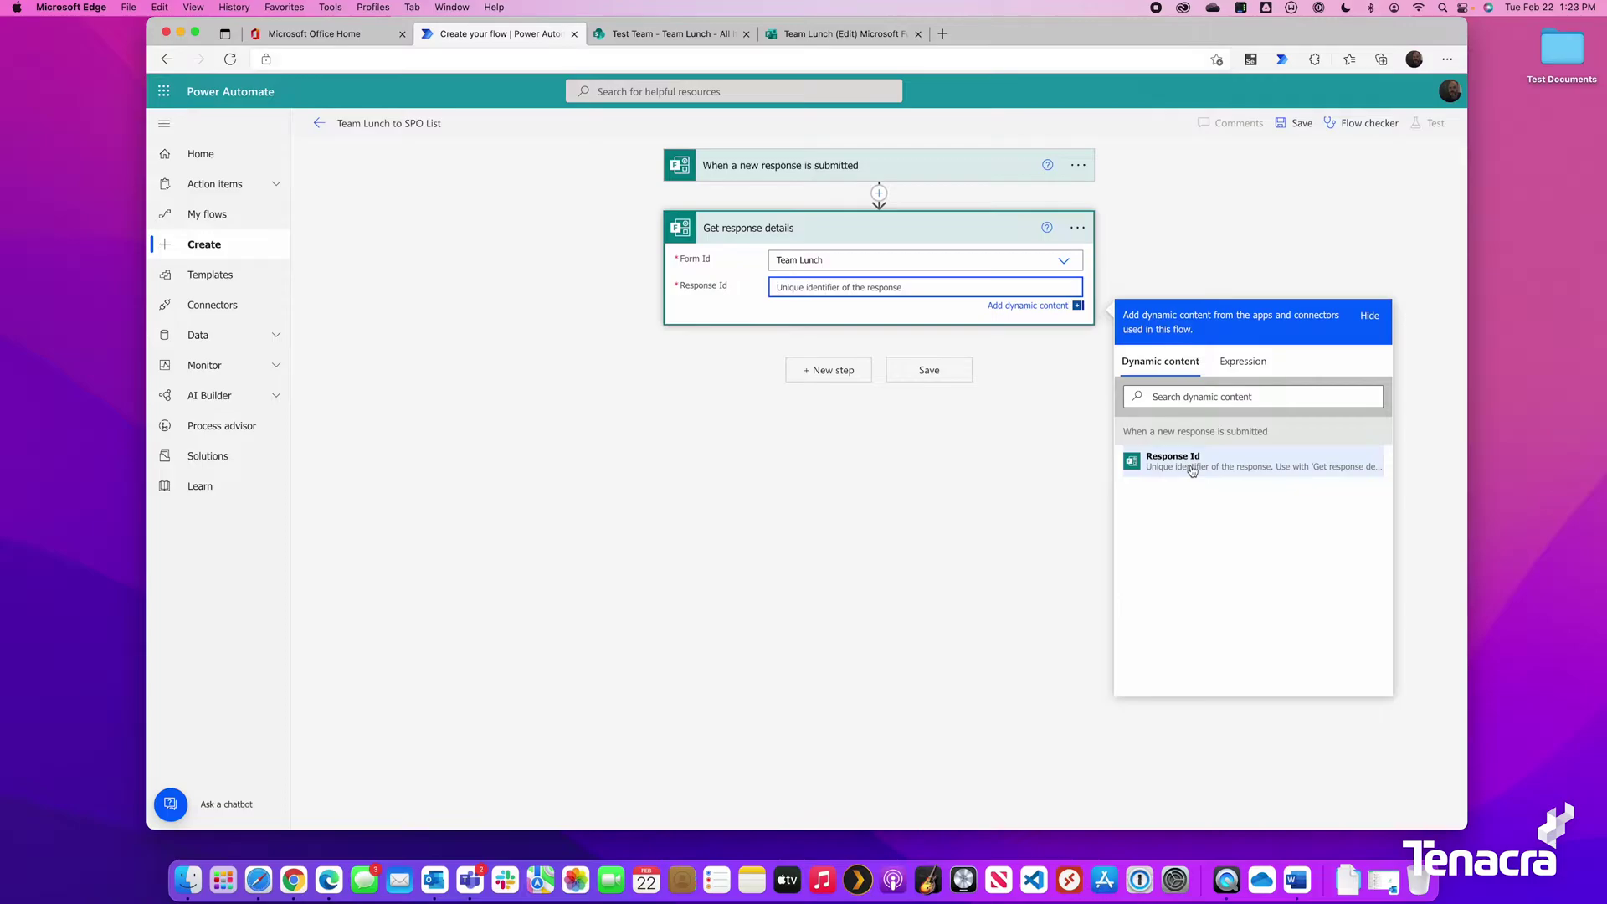
click(1193, 471)
click(829, 369)
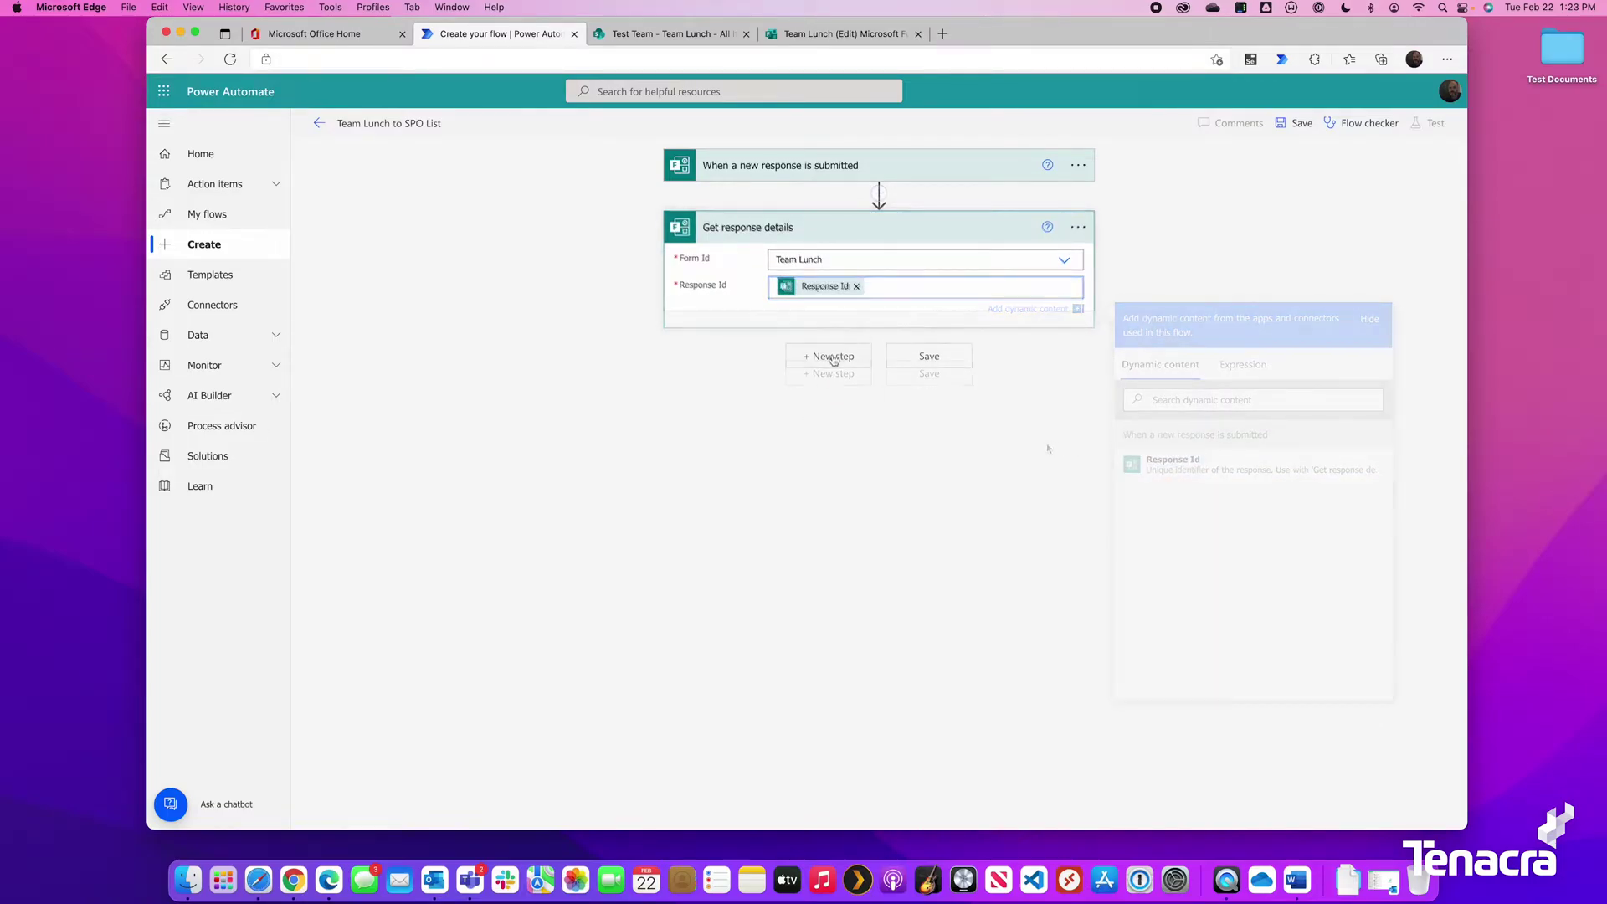
Add a SharePoint Create item action with site Test Team and list Team Lunch.
text(sharepoint)
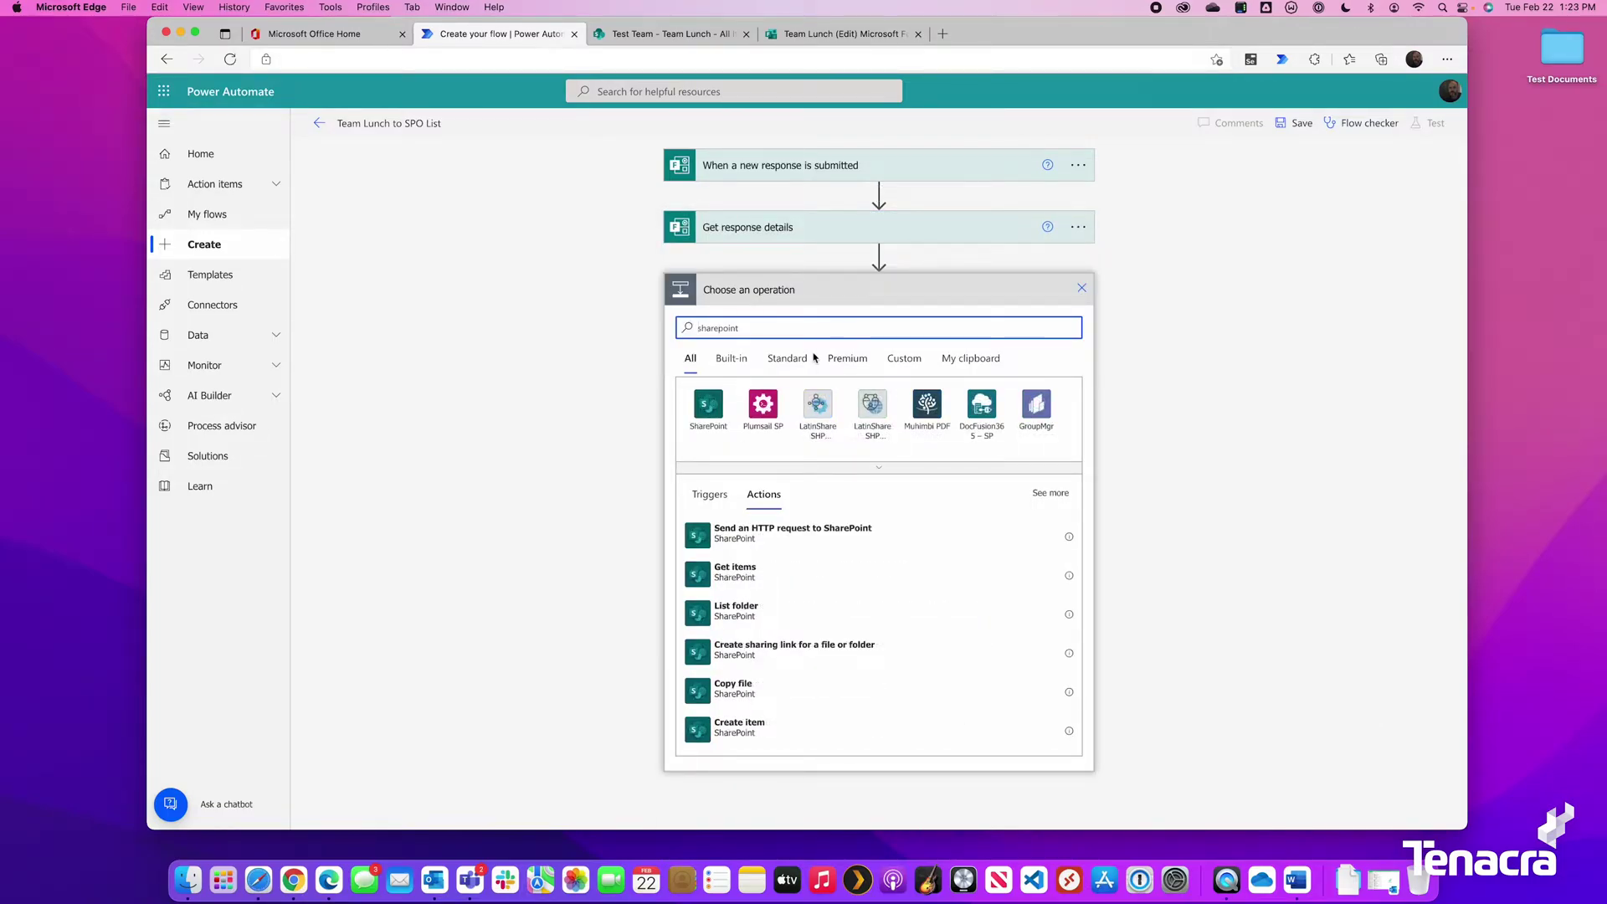
click(704, 413)
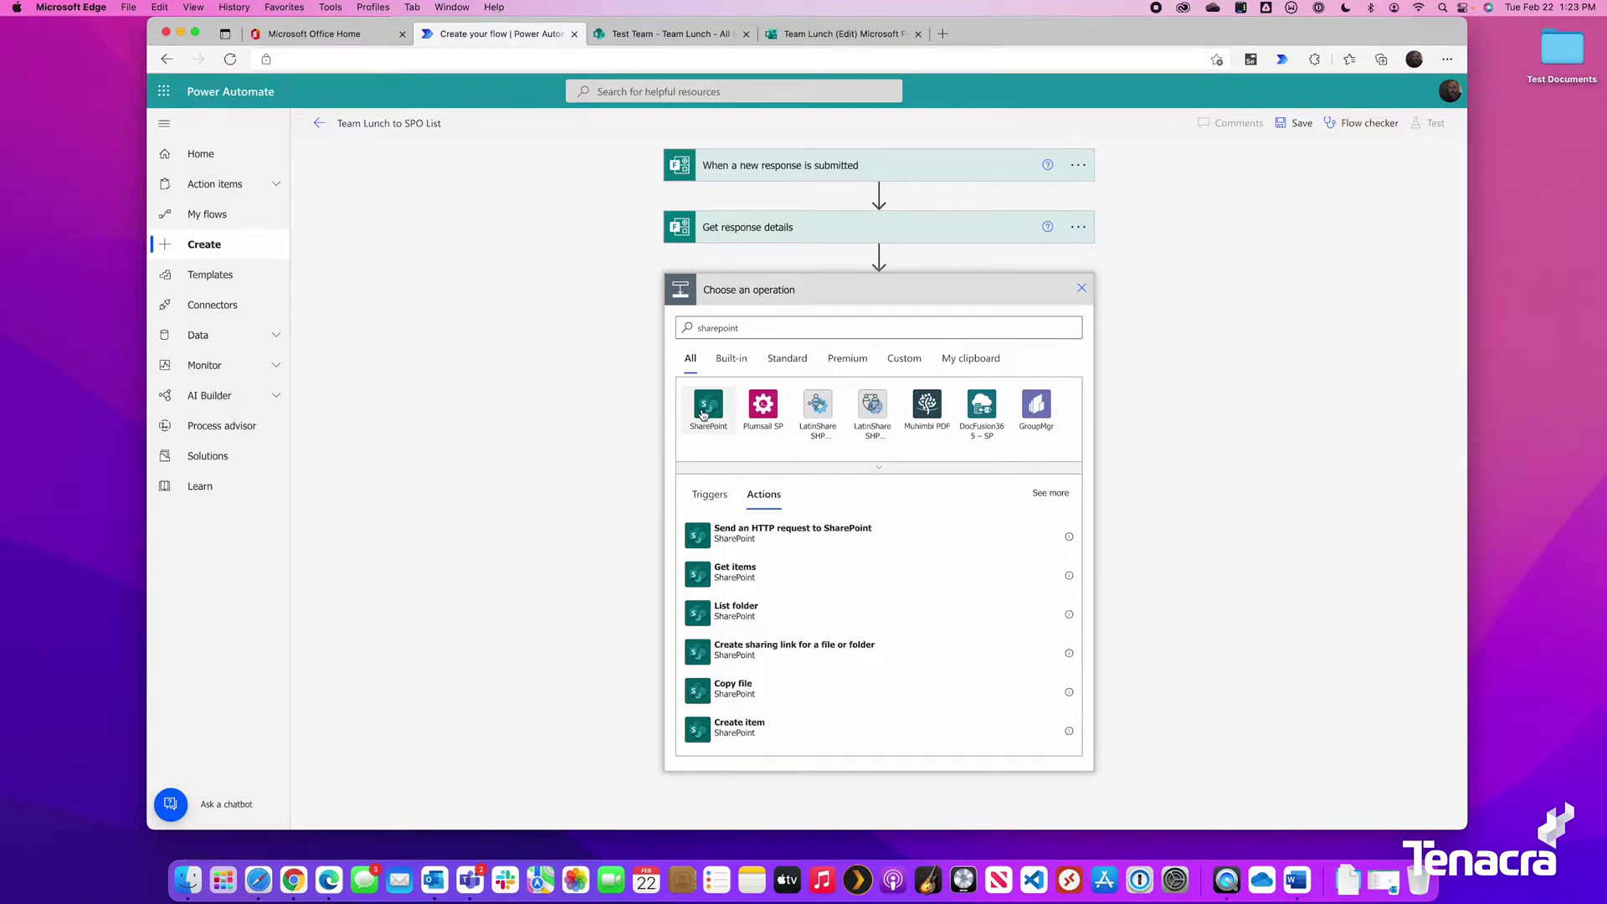
scroll(911, 607, down, 5)
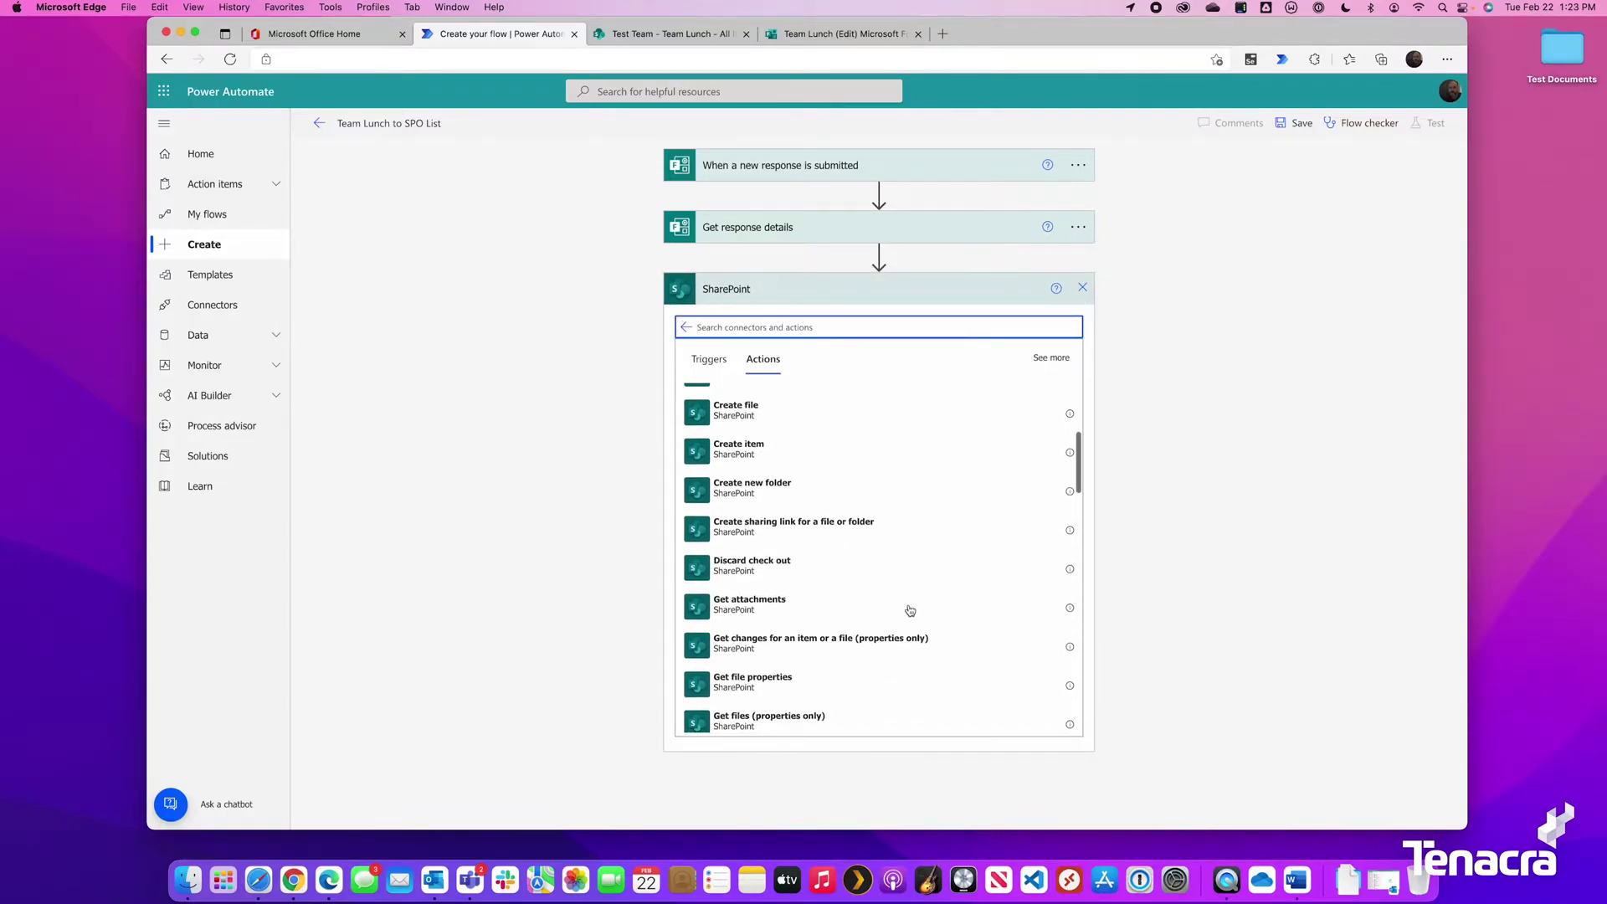
scroll(917, 599, up, 1)
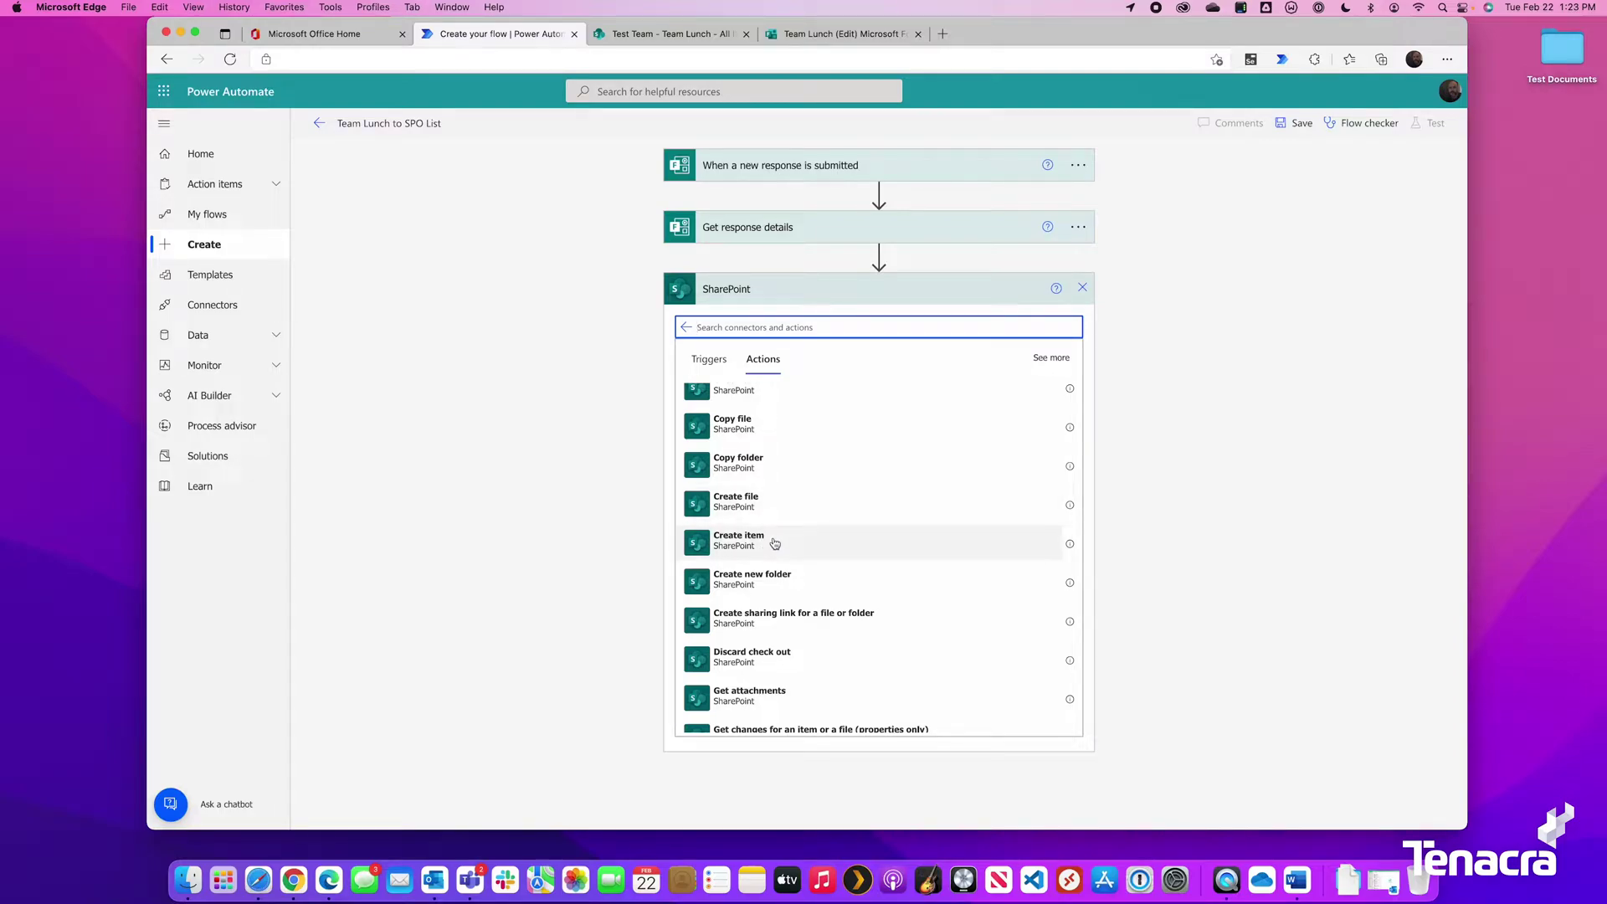
click(776, 543)
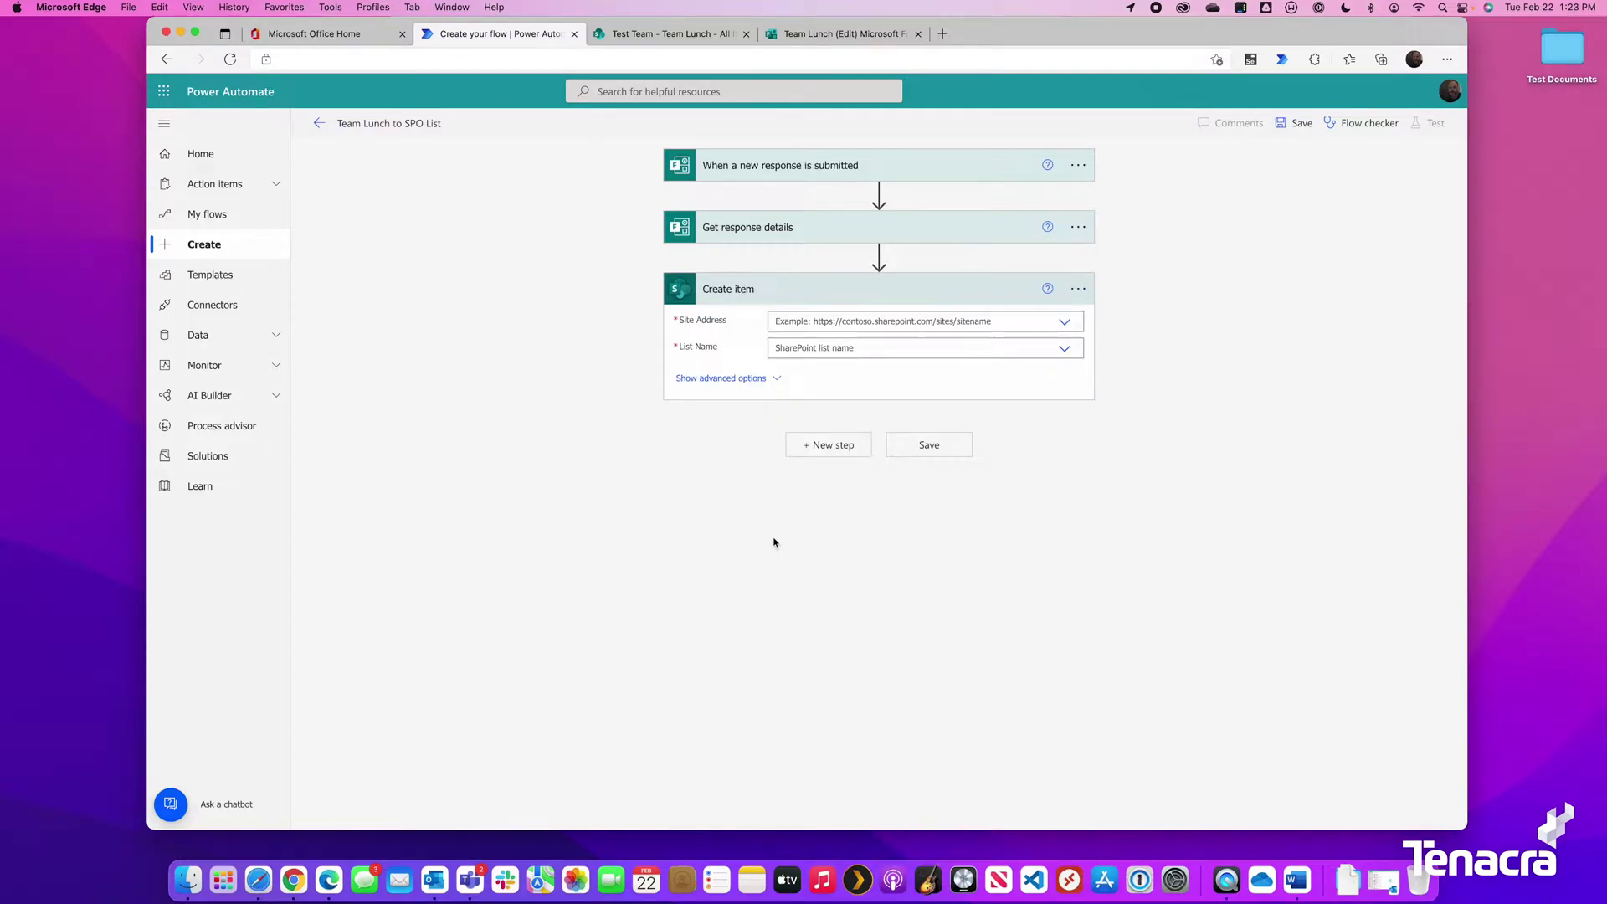
click(1066, 323)
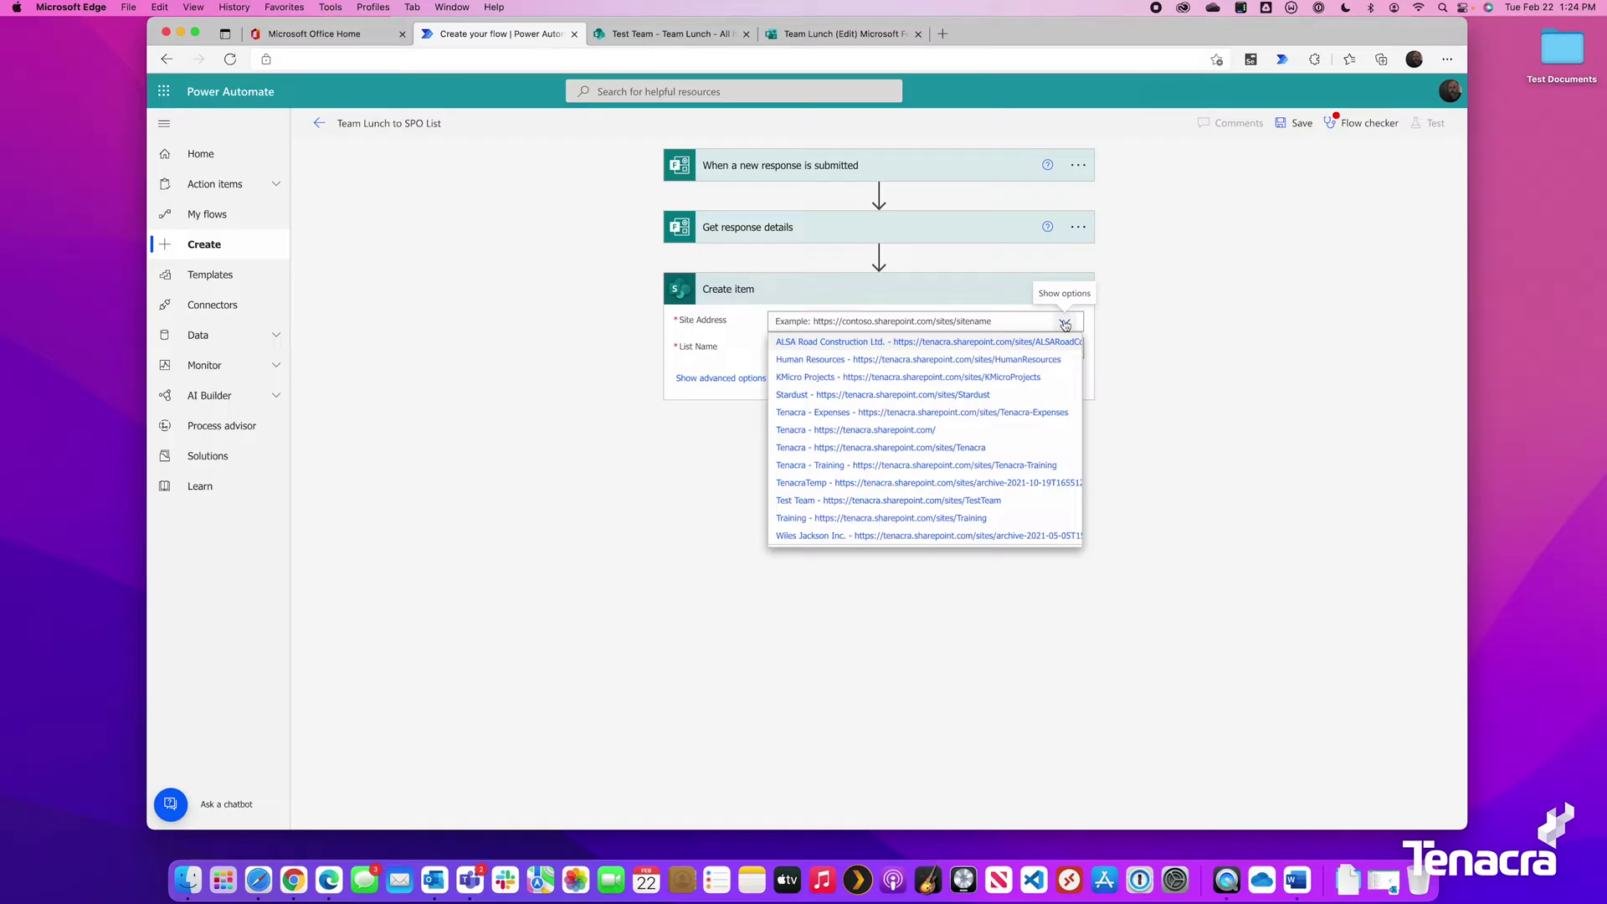
click(891, 500)
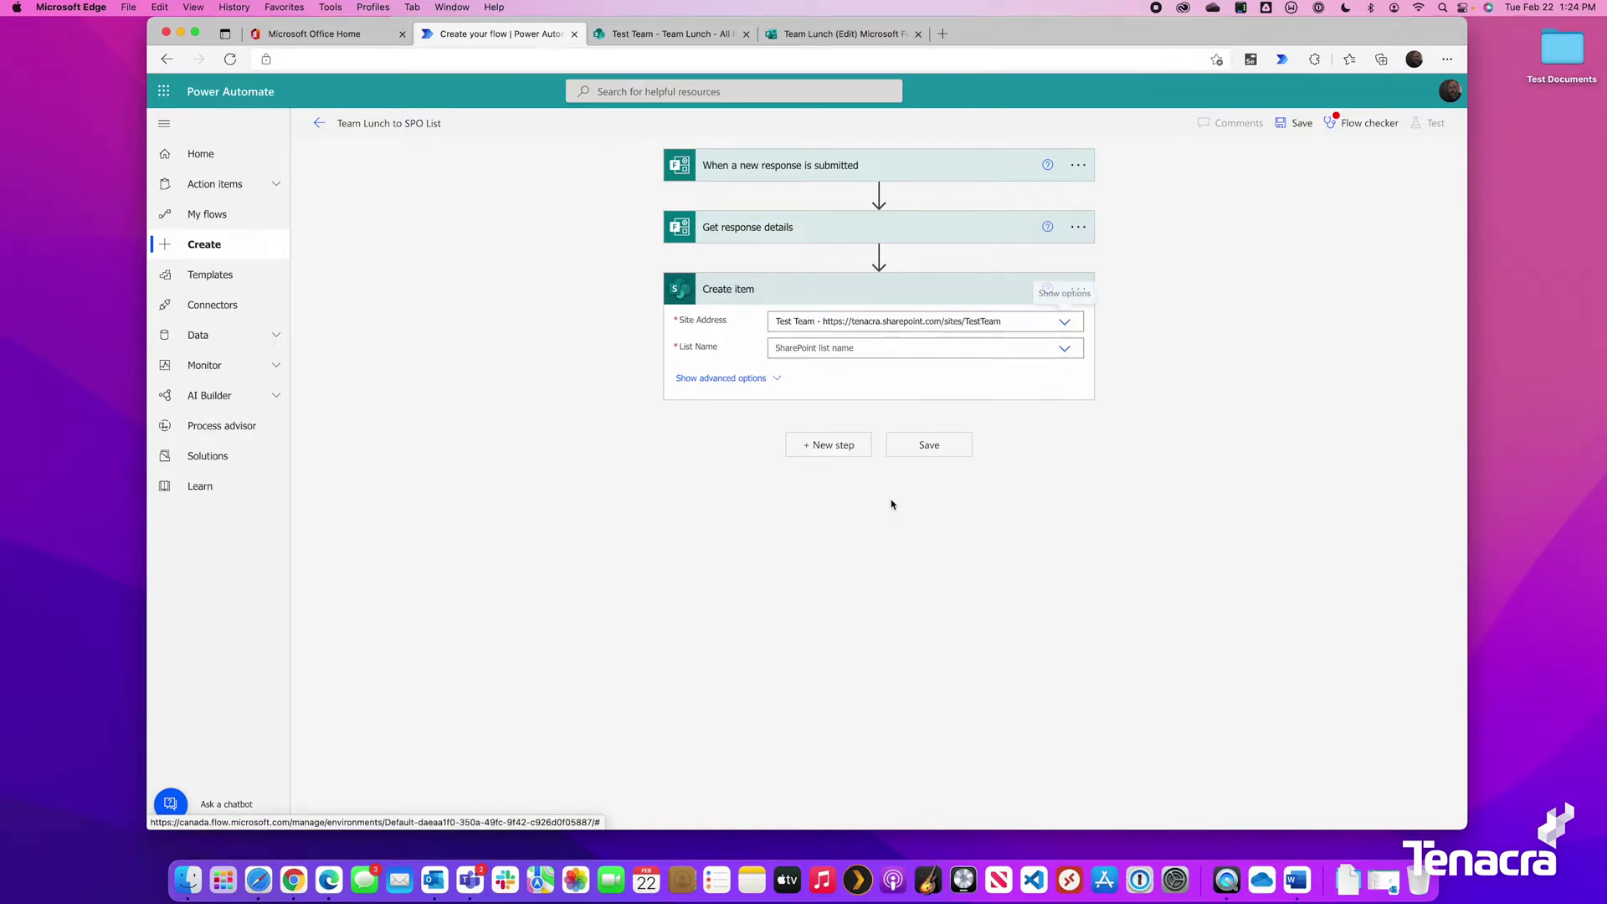
click(1064, 350)
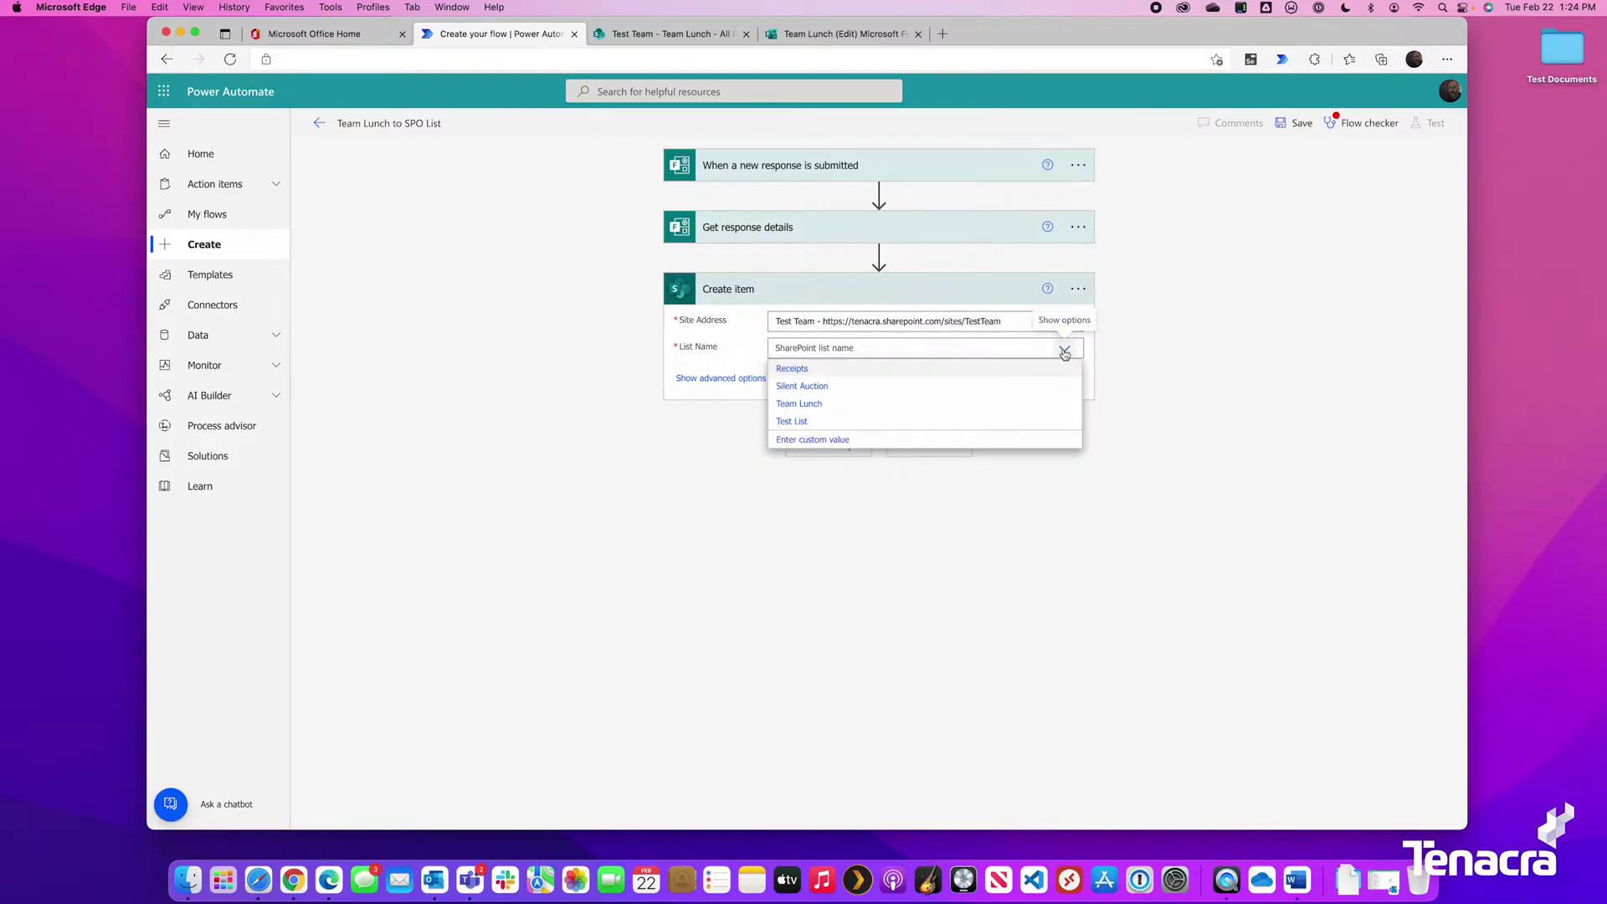
click(840, 405)
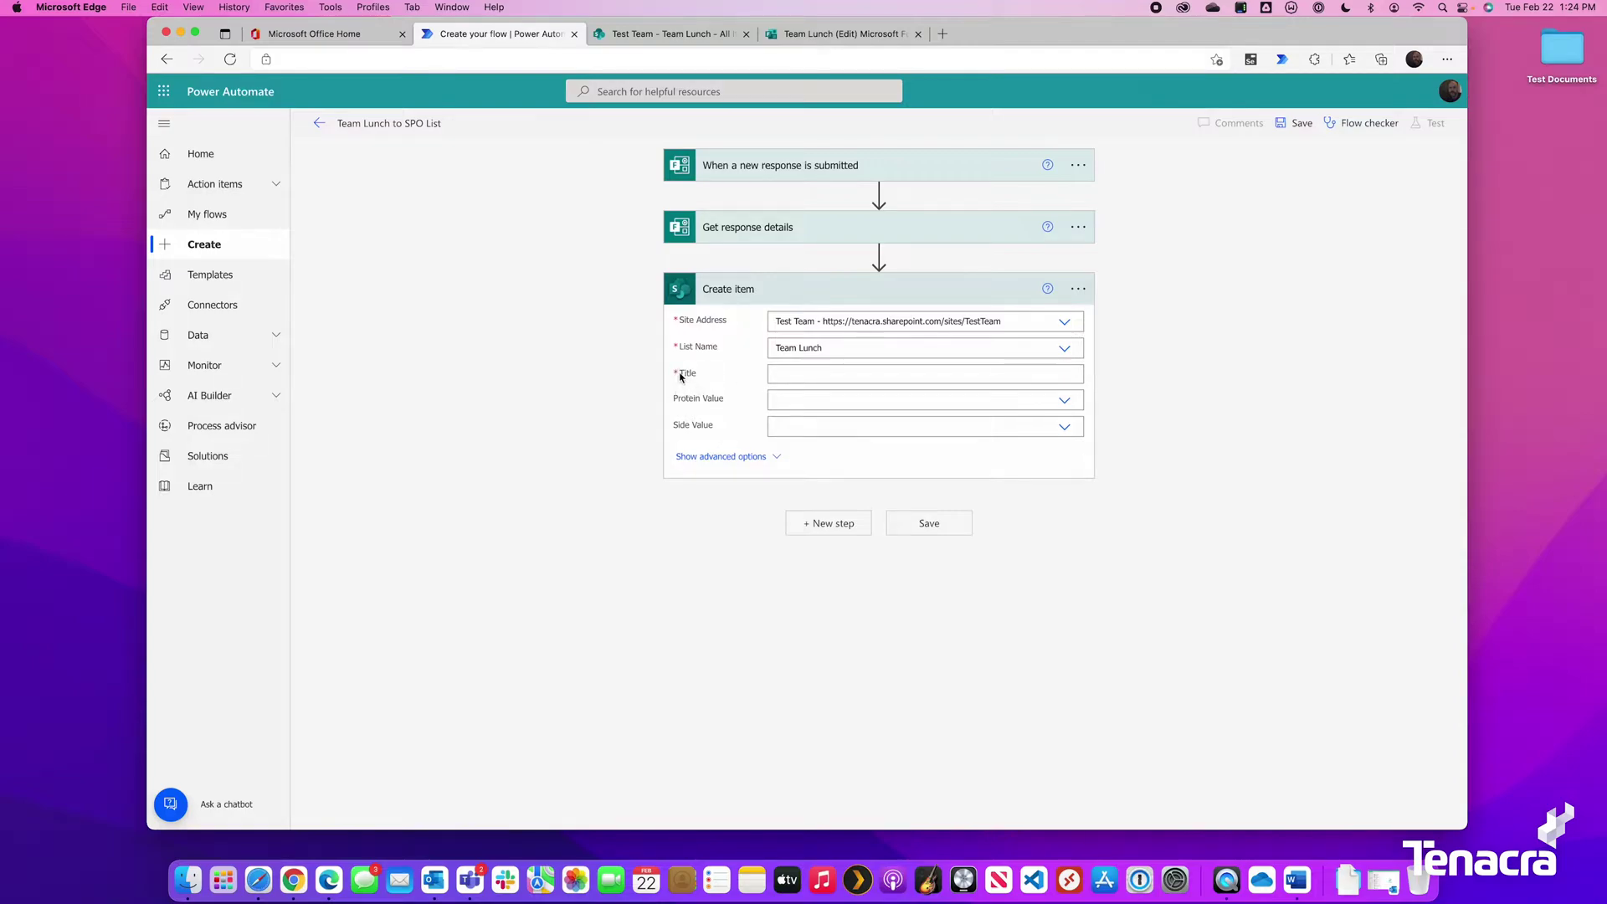
Map Title to 'Your name?', Protein Value to Protein Option, Side Value to Side, then save.
click(796, 376)
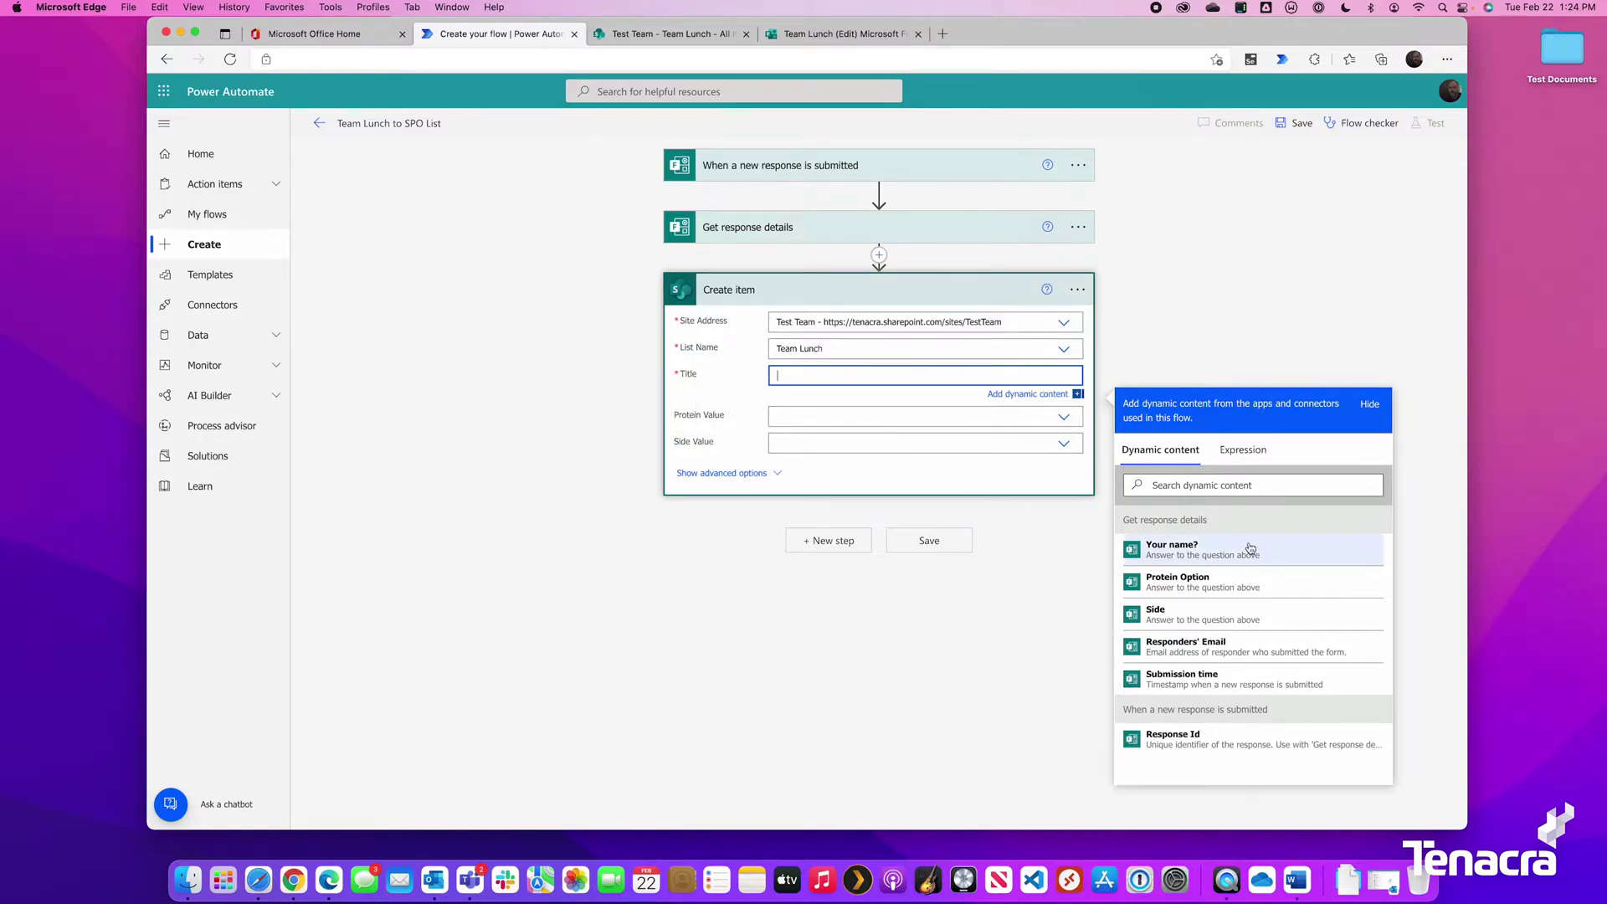
click(1195, 552)
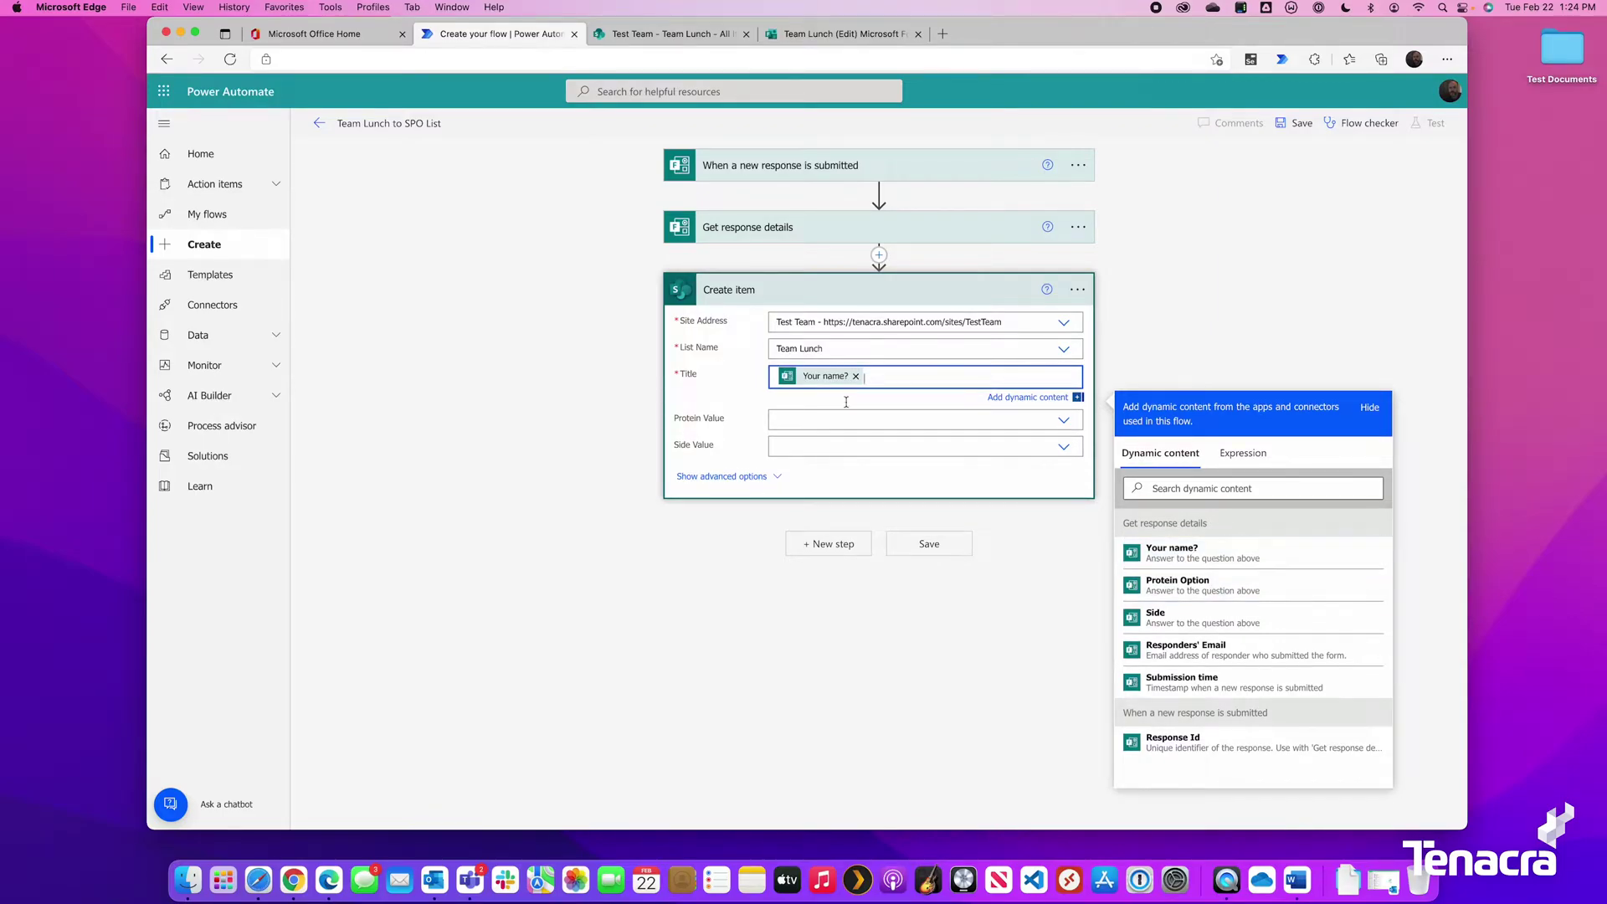
click(809, 417)
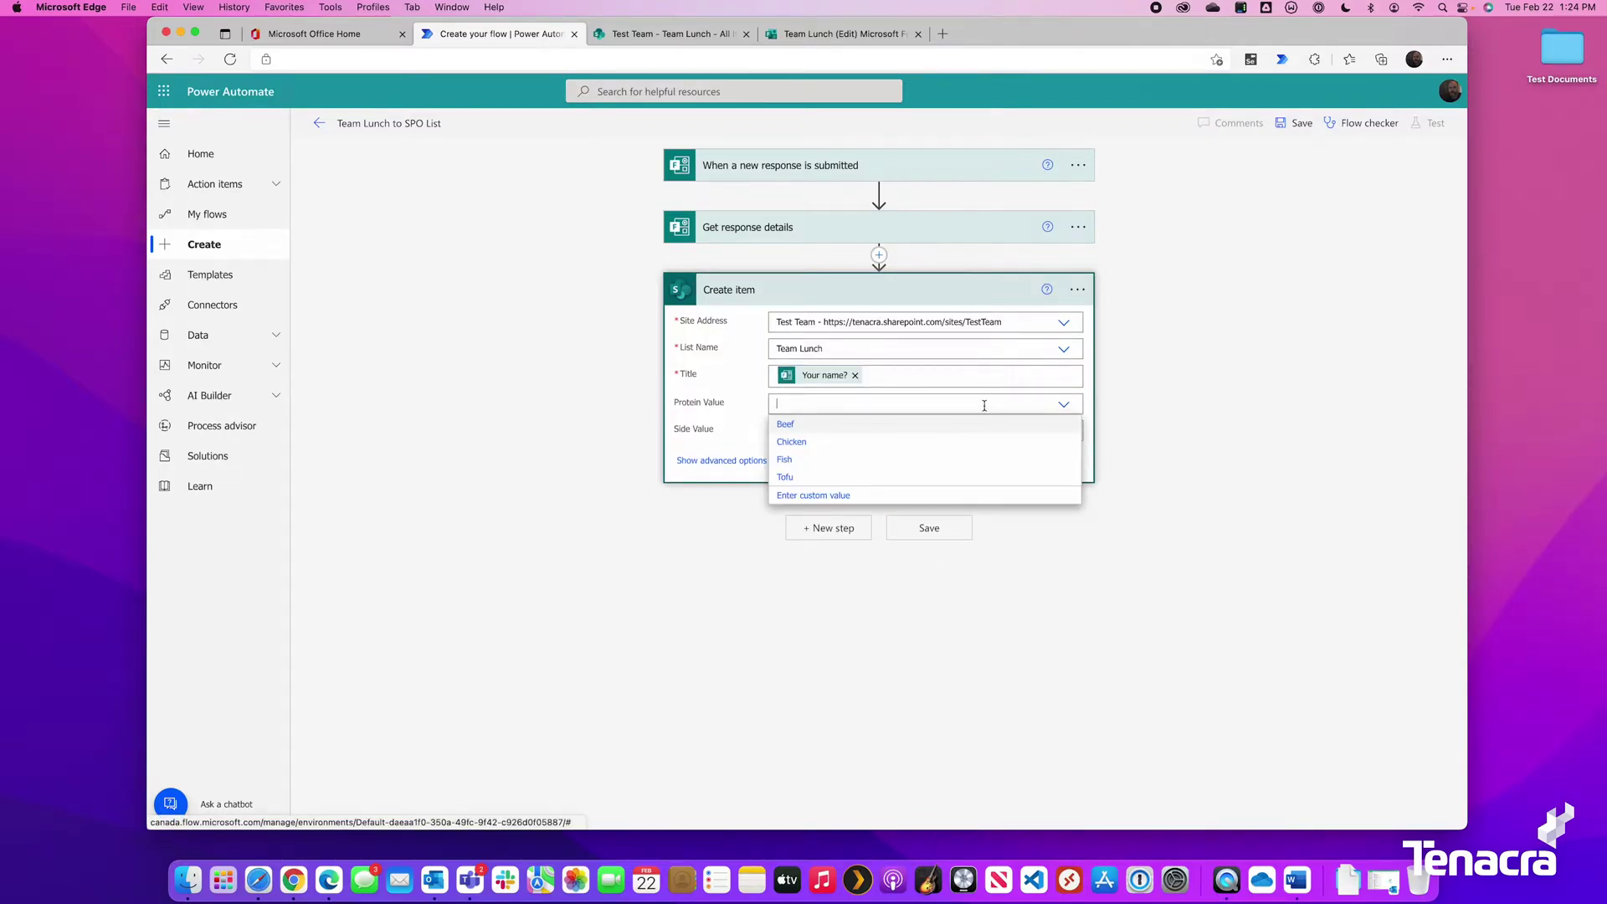
click(829, 495)
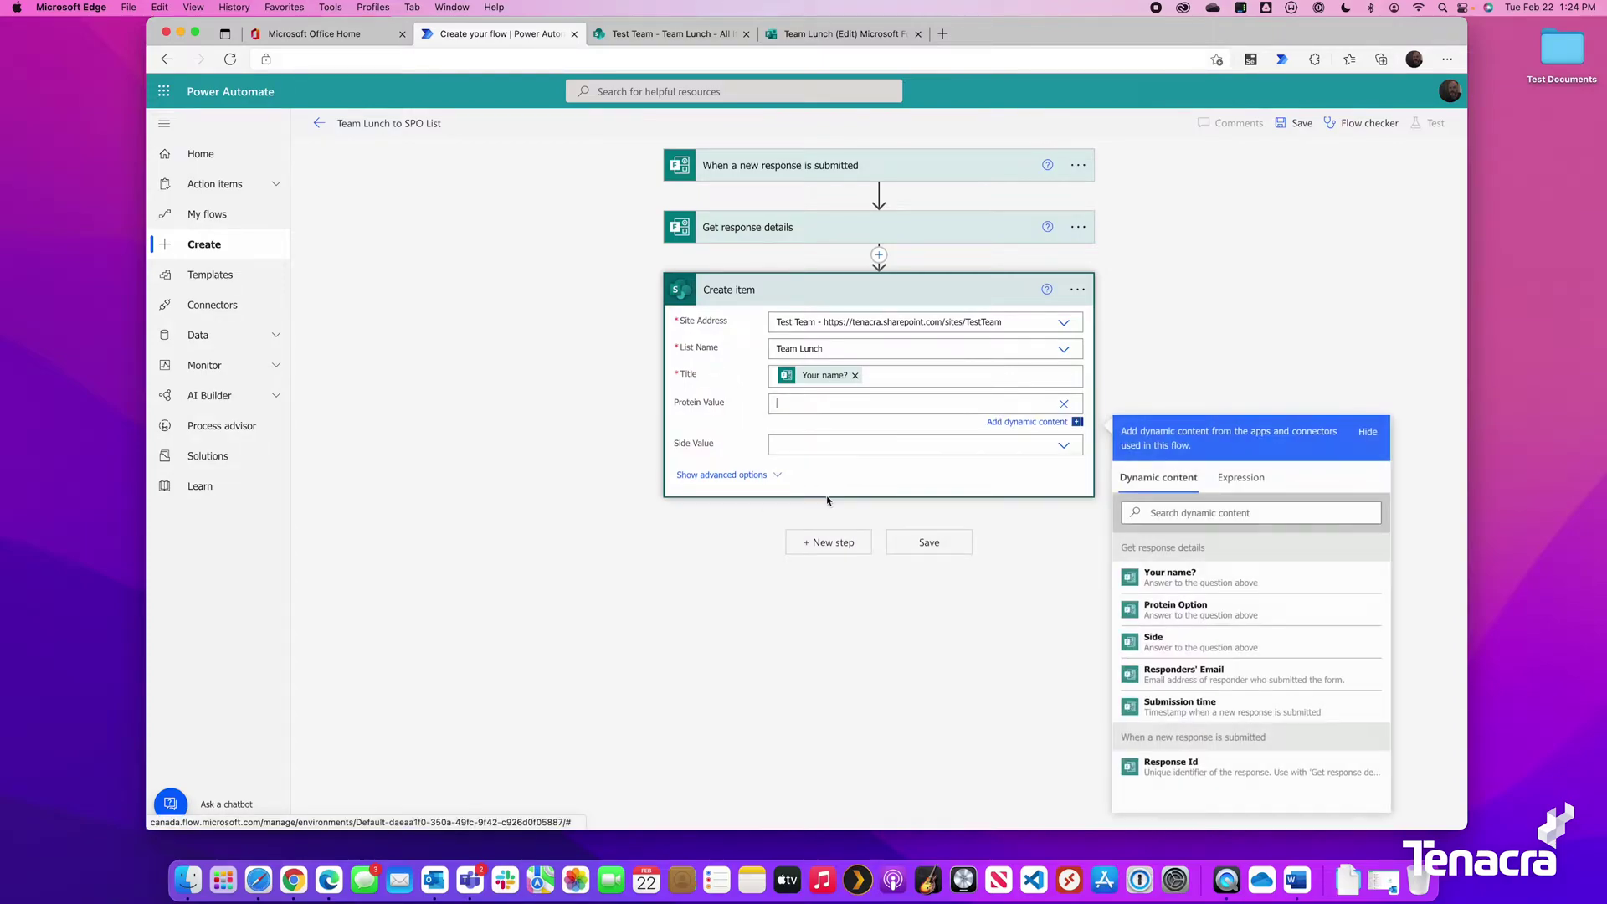
click(1184, 617)
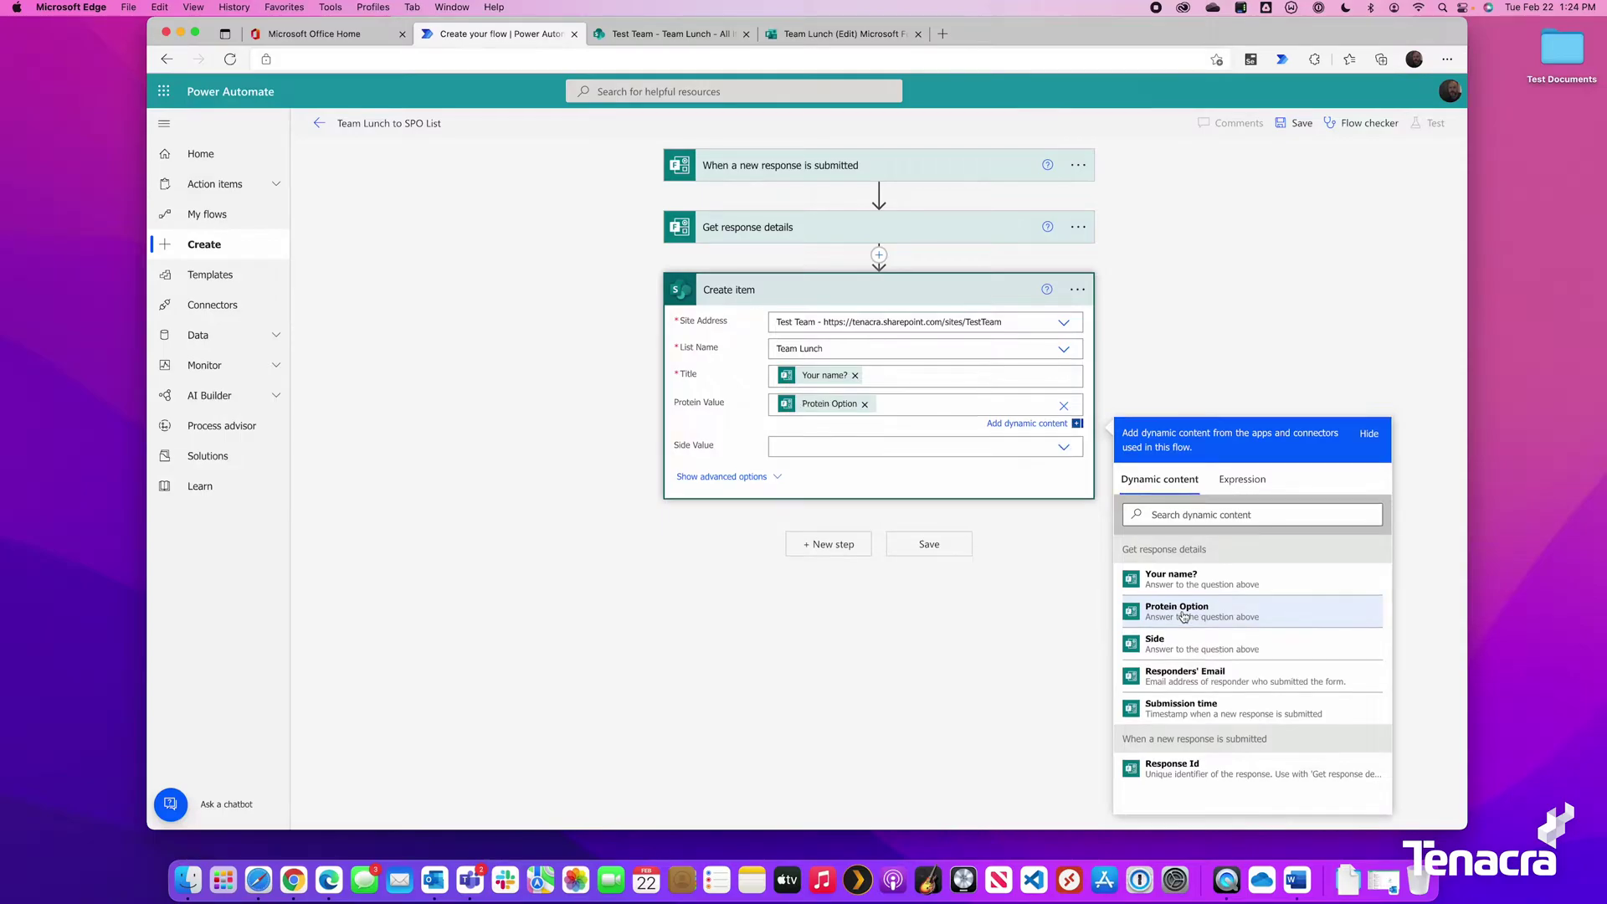
click(819, 445)
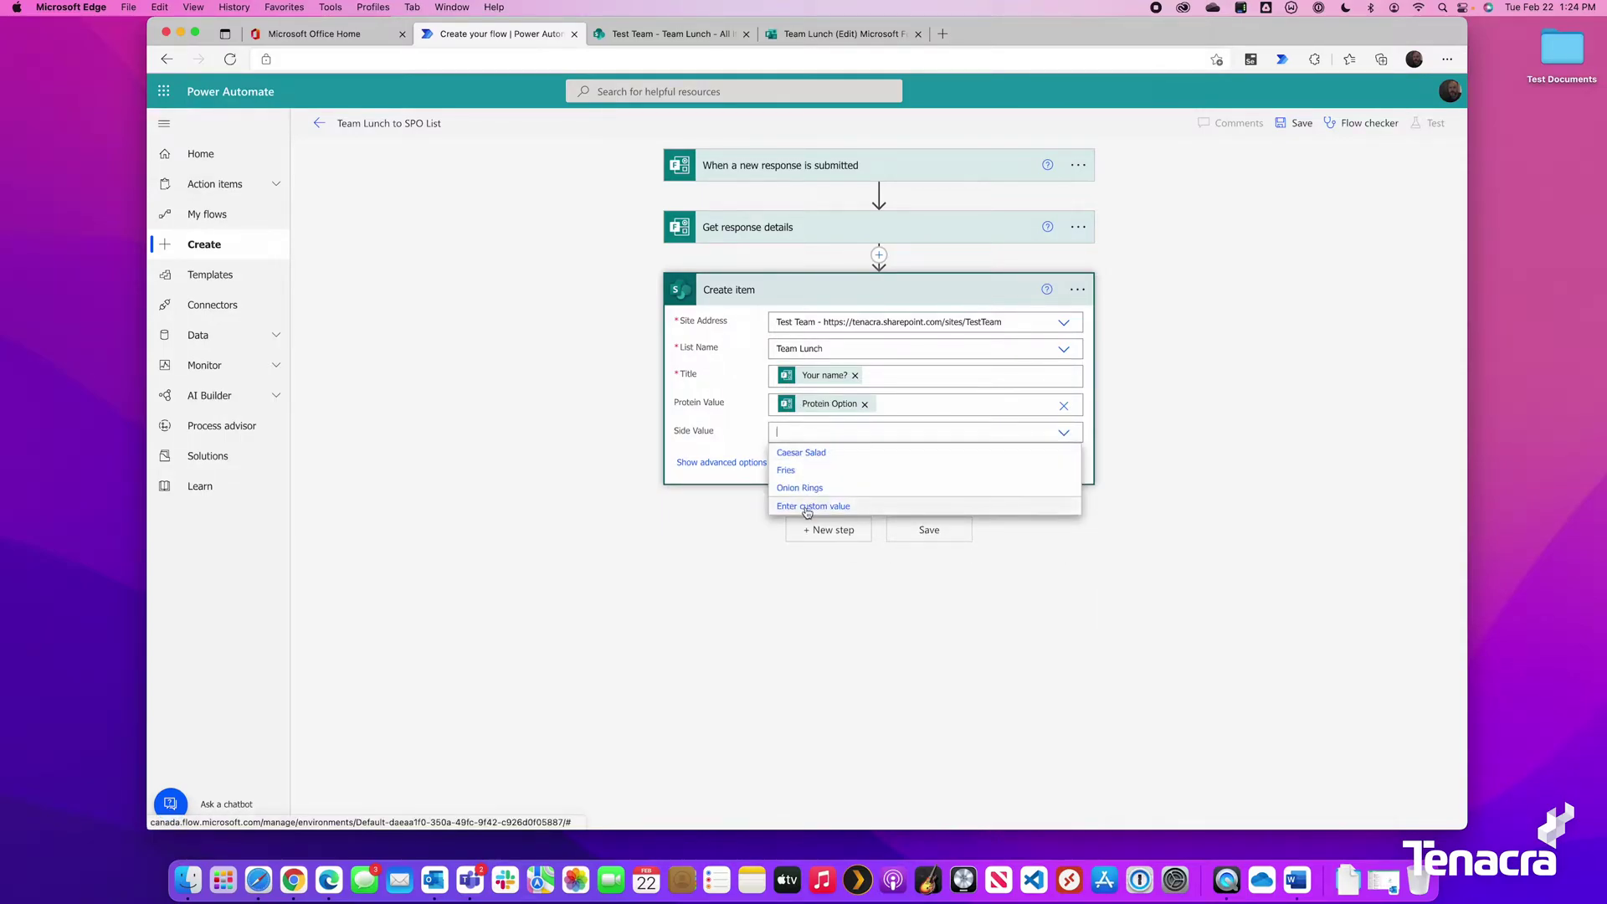
click(808, 507)
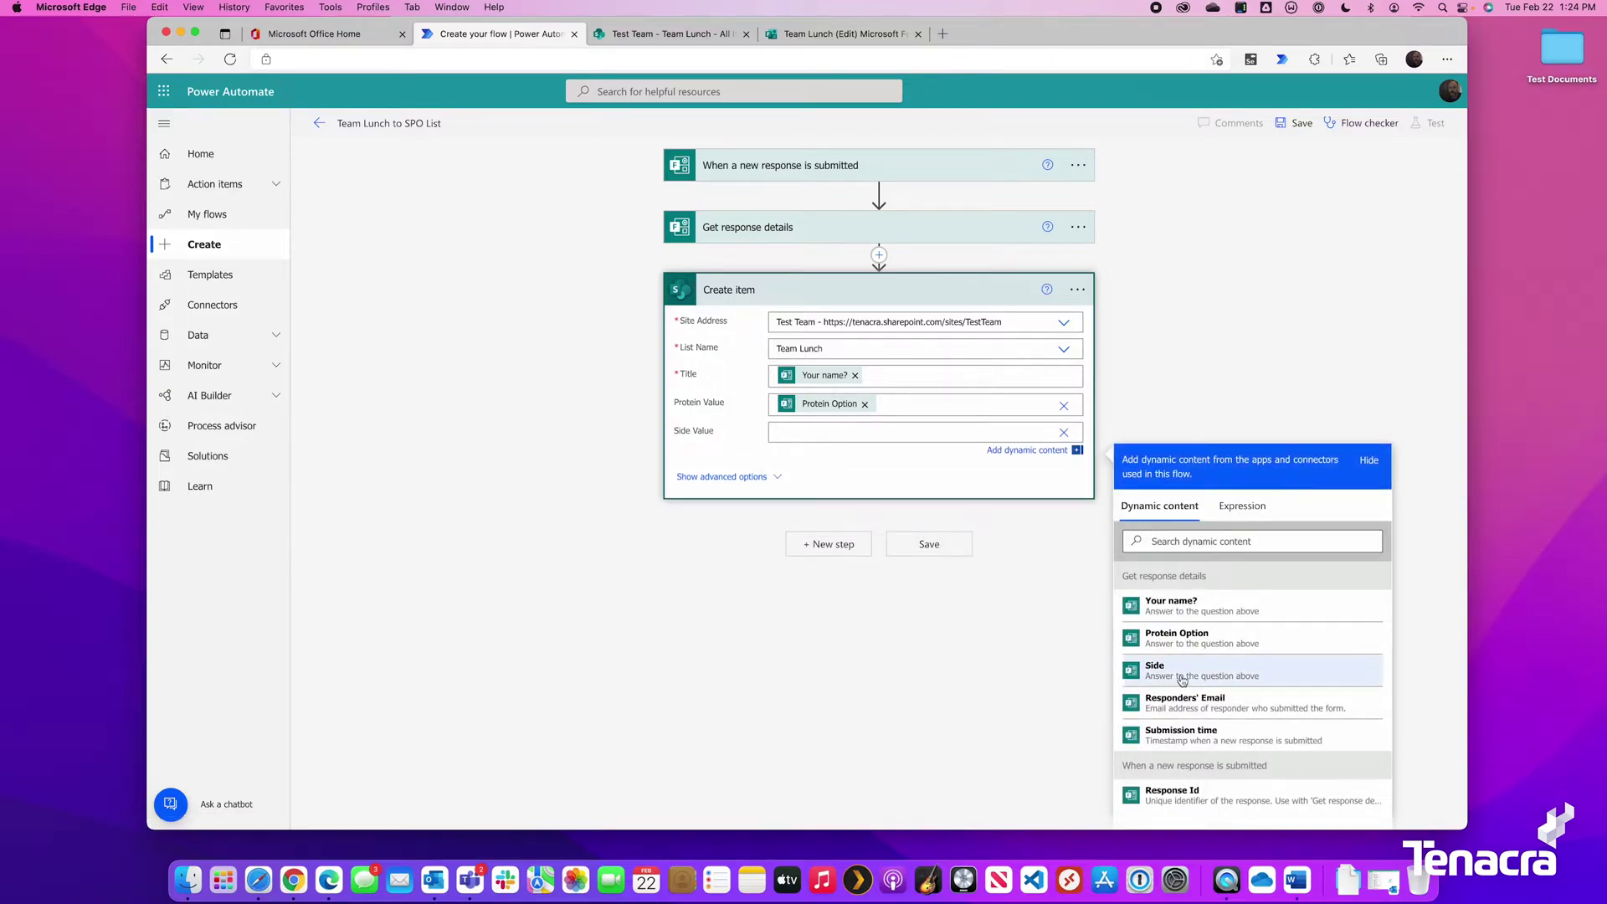
click(1151, 675)
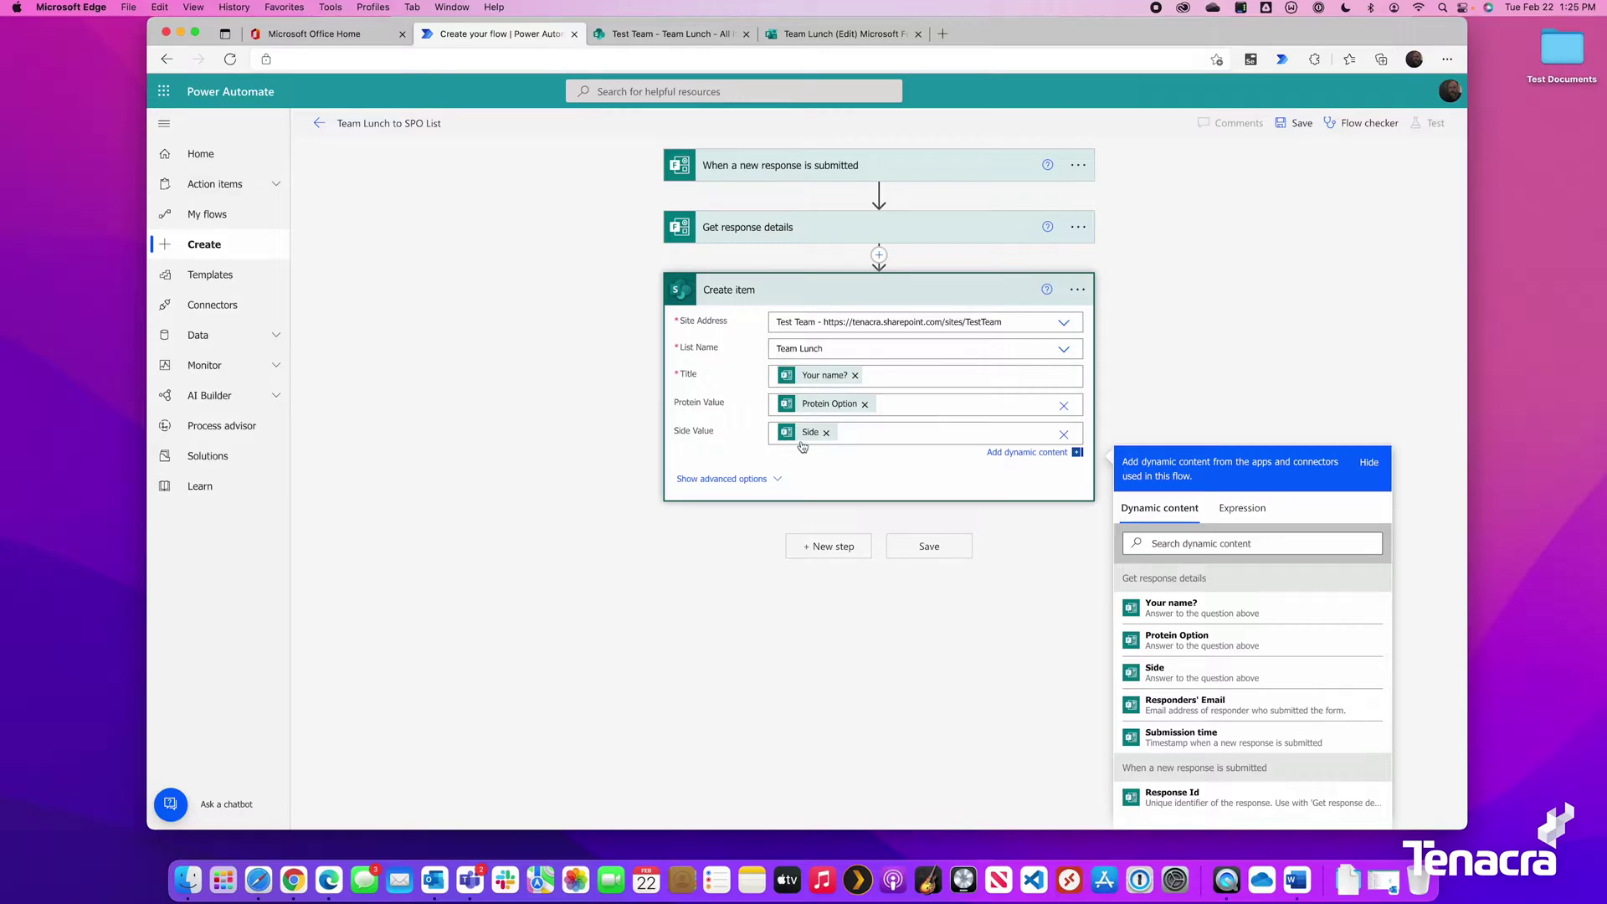
click(933, 548)
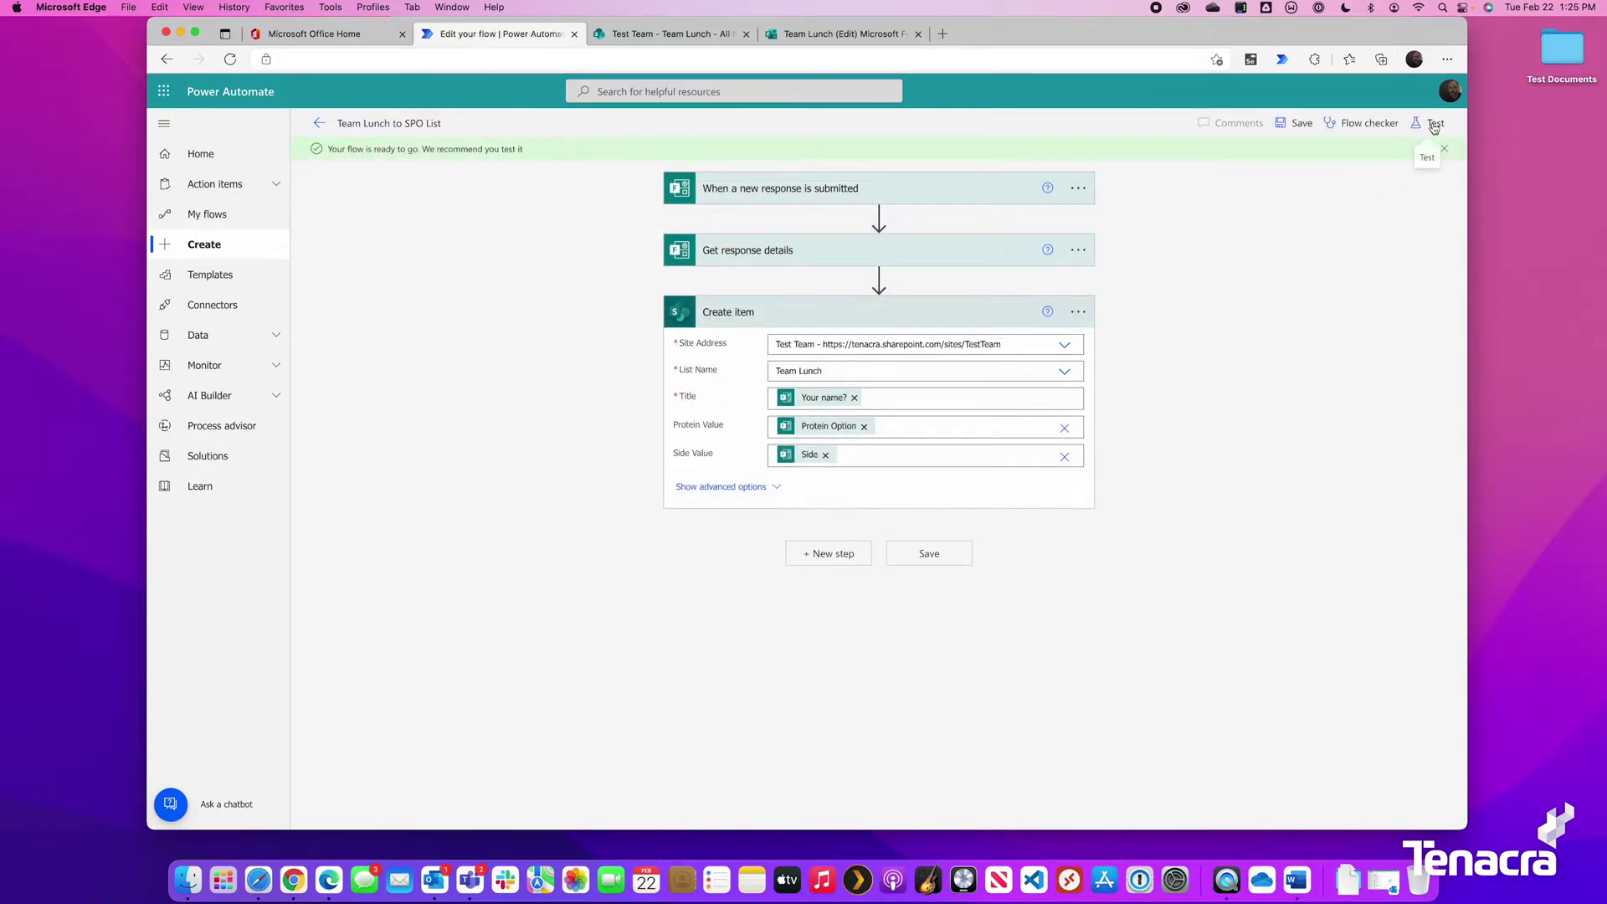
Run a manual flow test, then switch to the Team Lunch list and form tabs.
click(1433, 126)
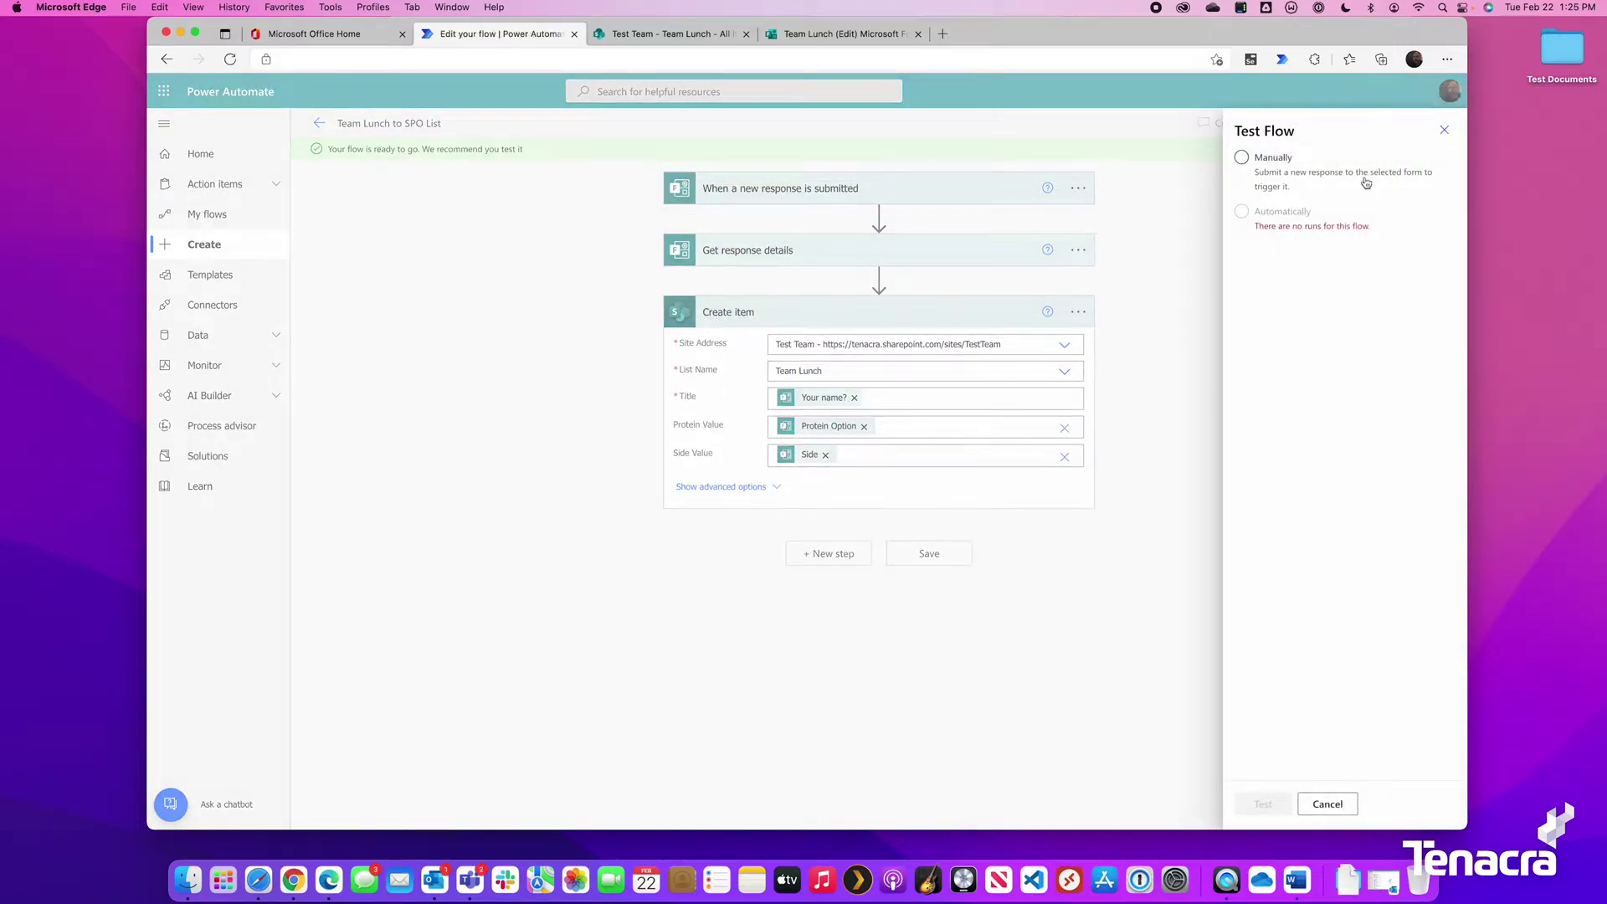
click(1275, 159)
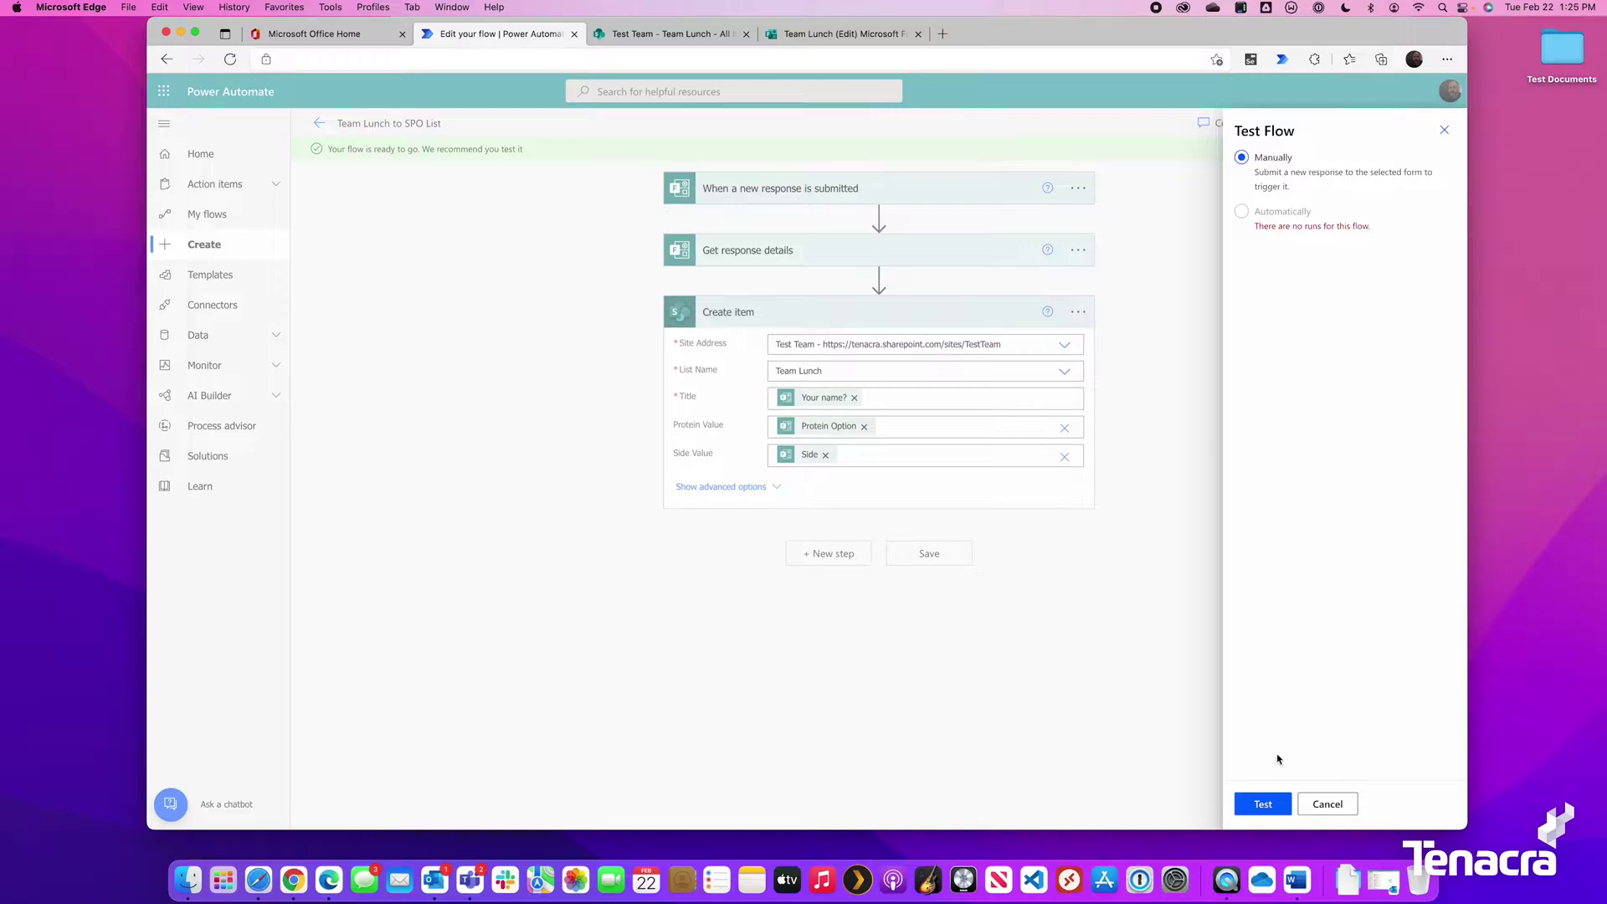
click(1265, 802)
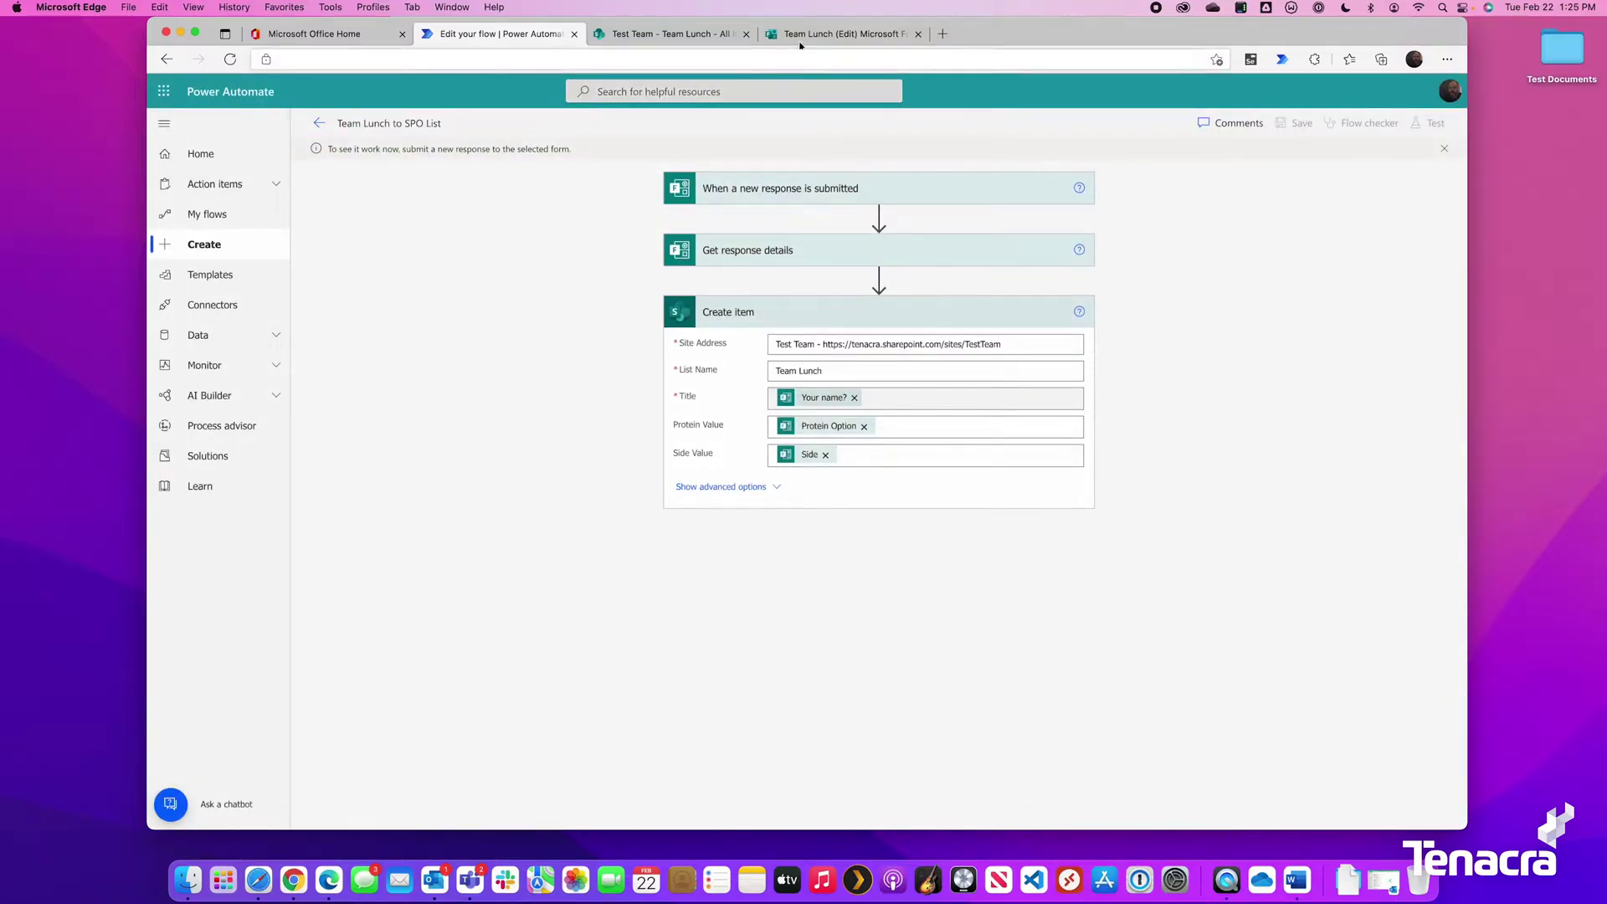
click(688, 34)
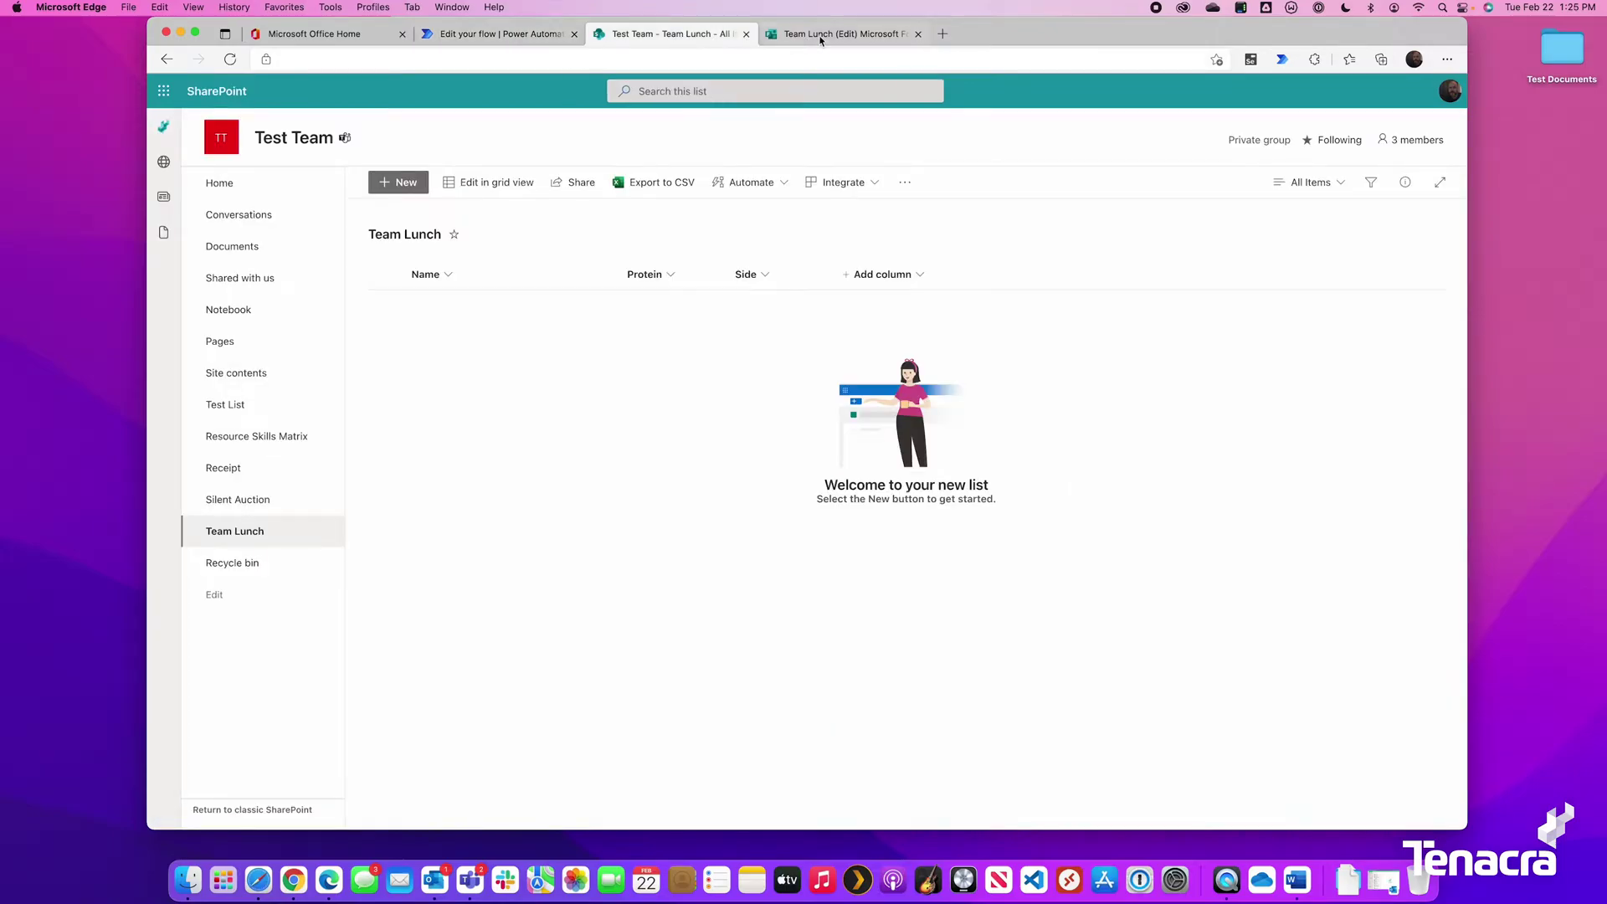
click(826, 34)
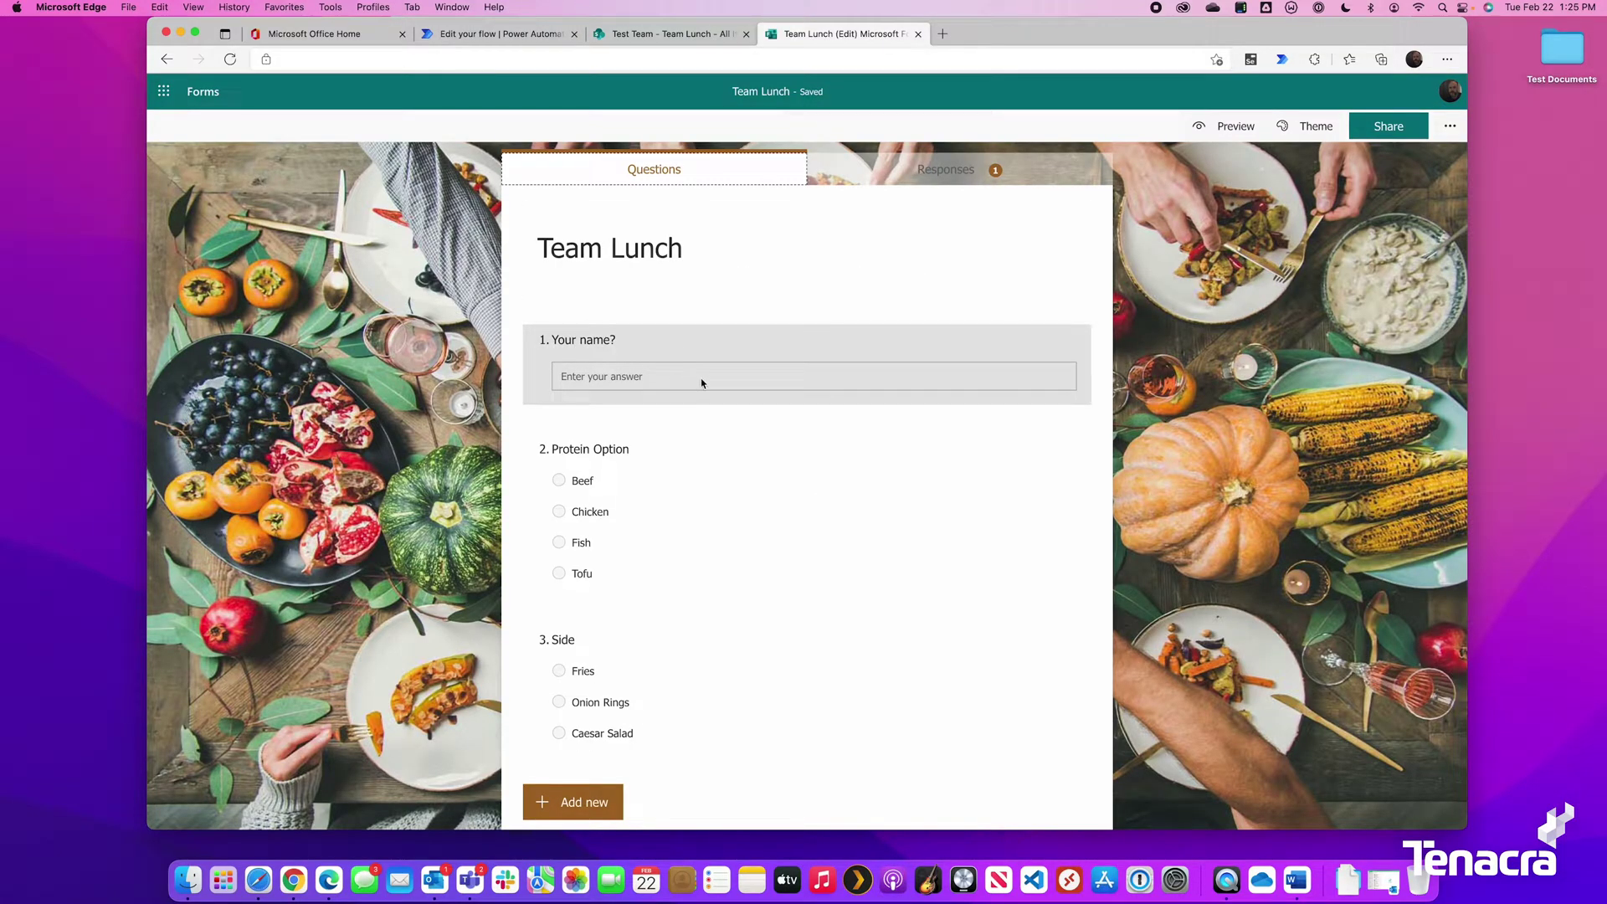
In the form preview, submit a response with a name, Beef and Onion Rings.
click(1228, 126)
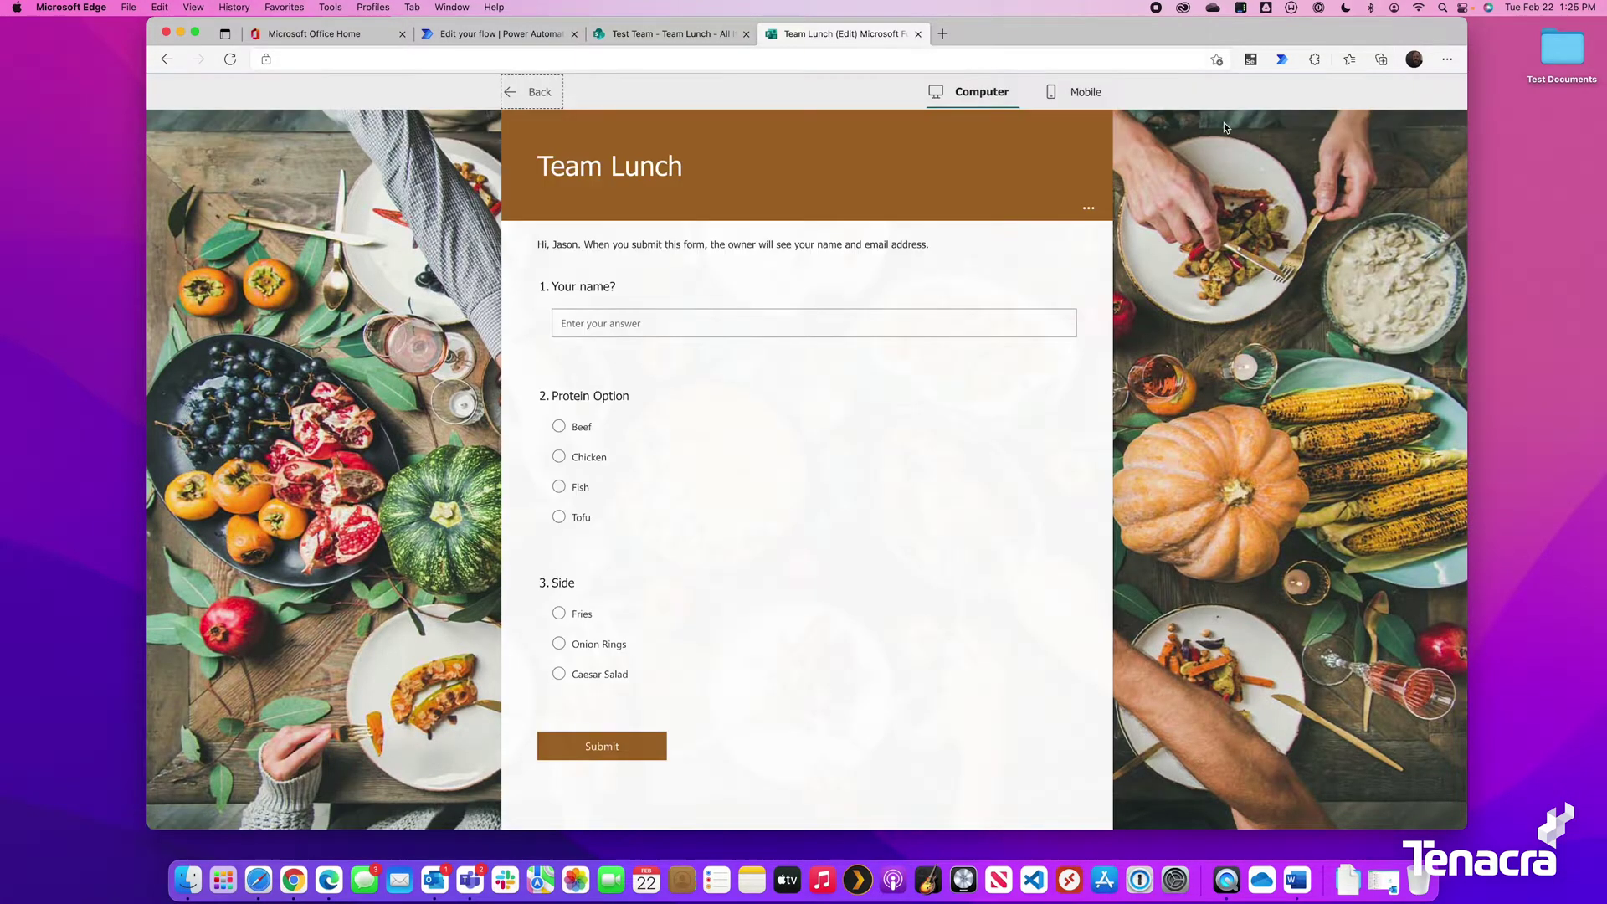
click(643, 324)
text(Jason)
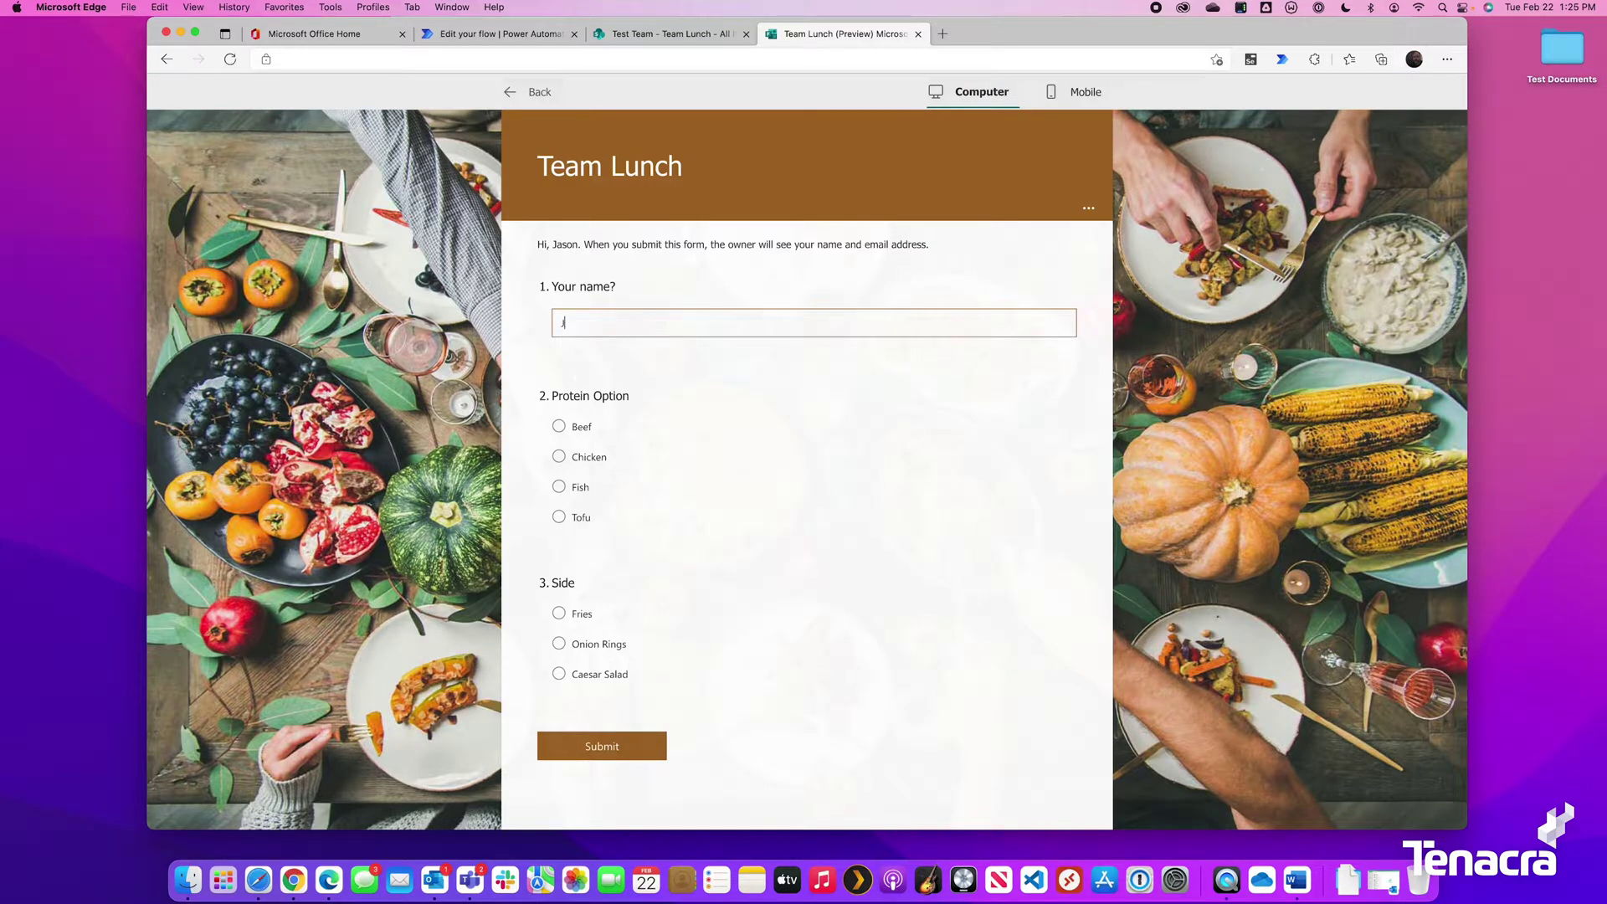
click(559, 427)
click(586, 645)
click(594, 753)
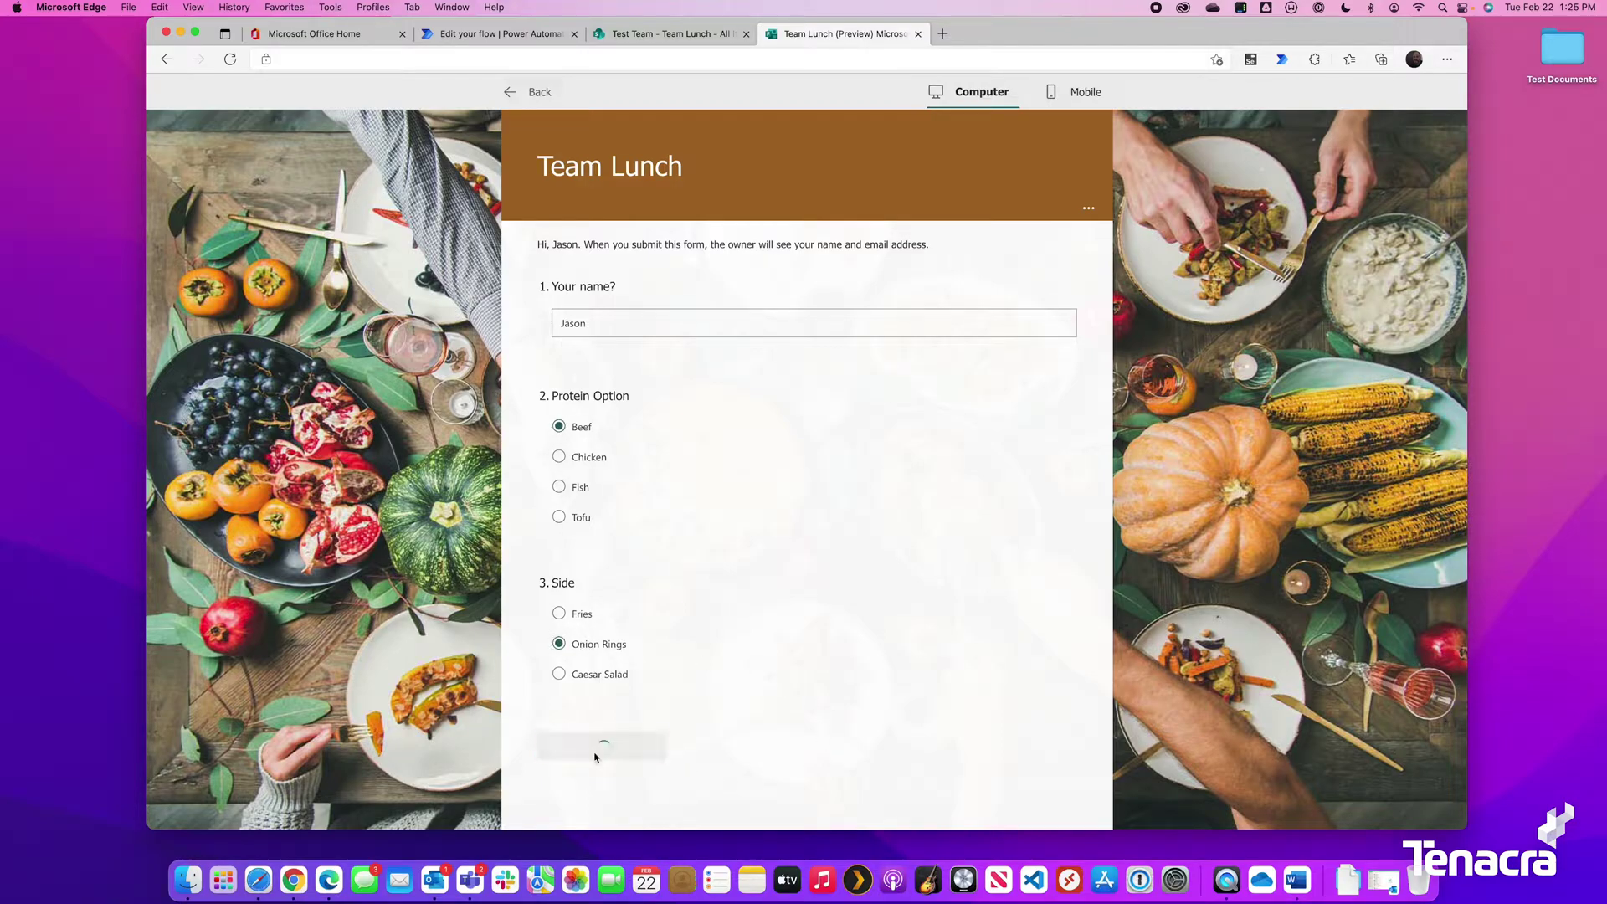
click(479, 32)
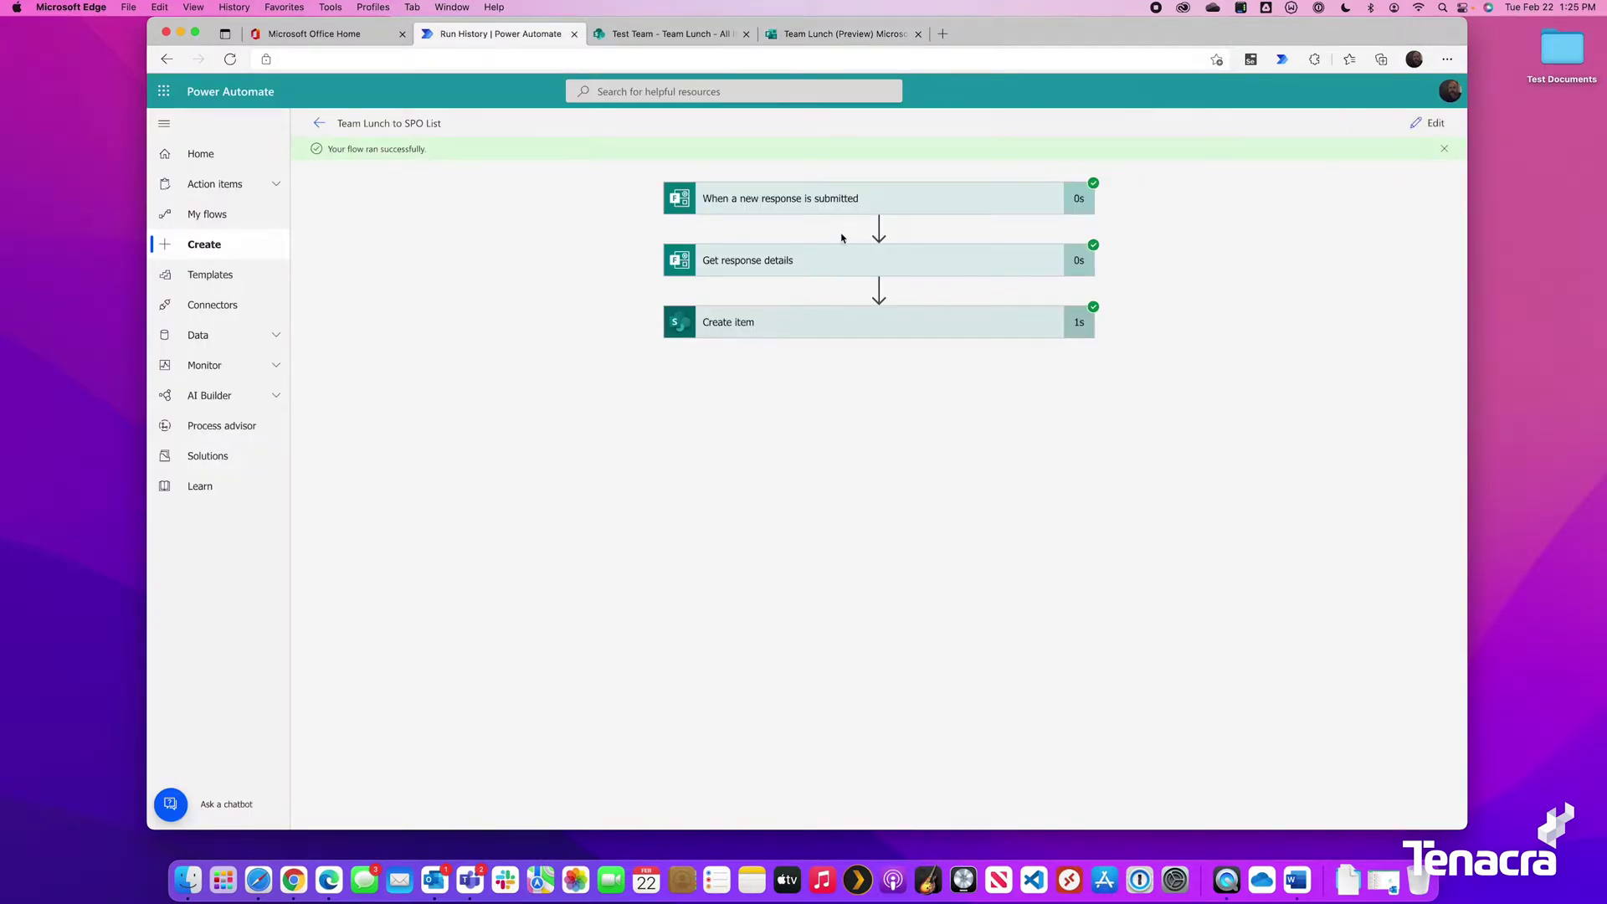
Expand the trigger, Get response details and Create item run details to confirm Beef and Onion Rings.
click(776, 197)
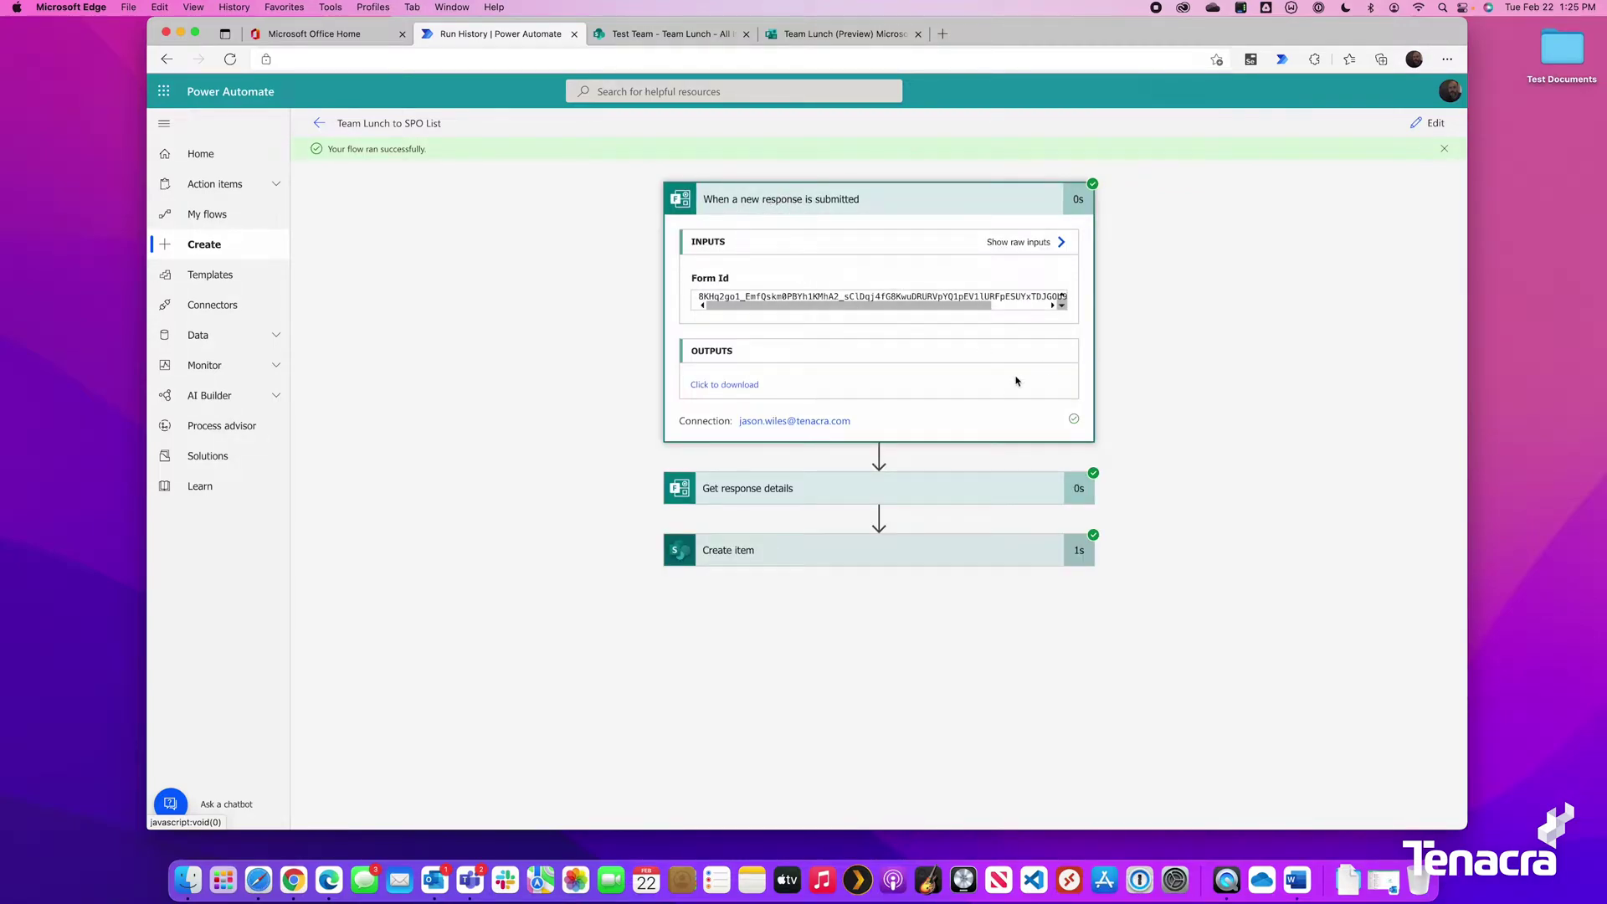
click(866, 498)
scroll(865, 485, down, 5)
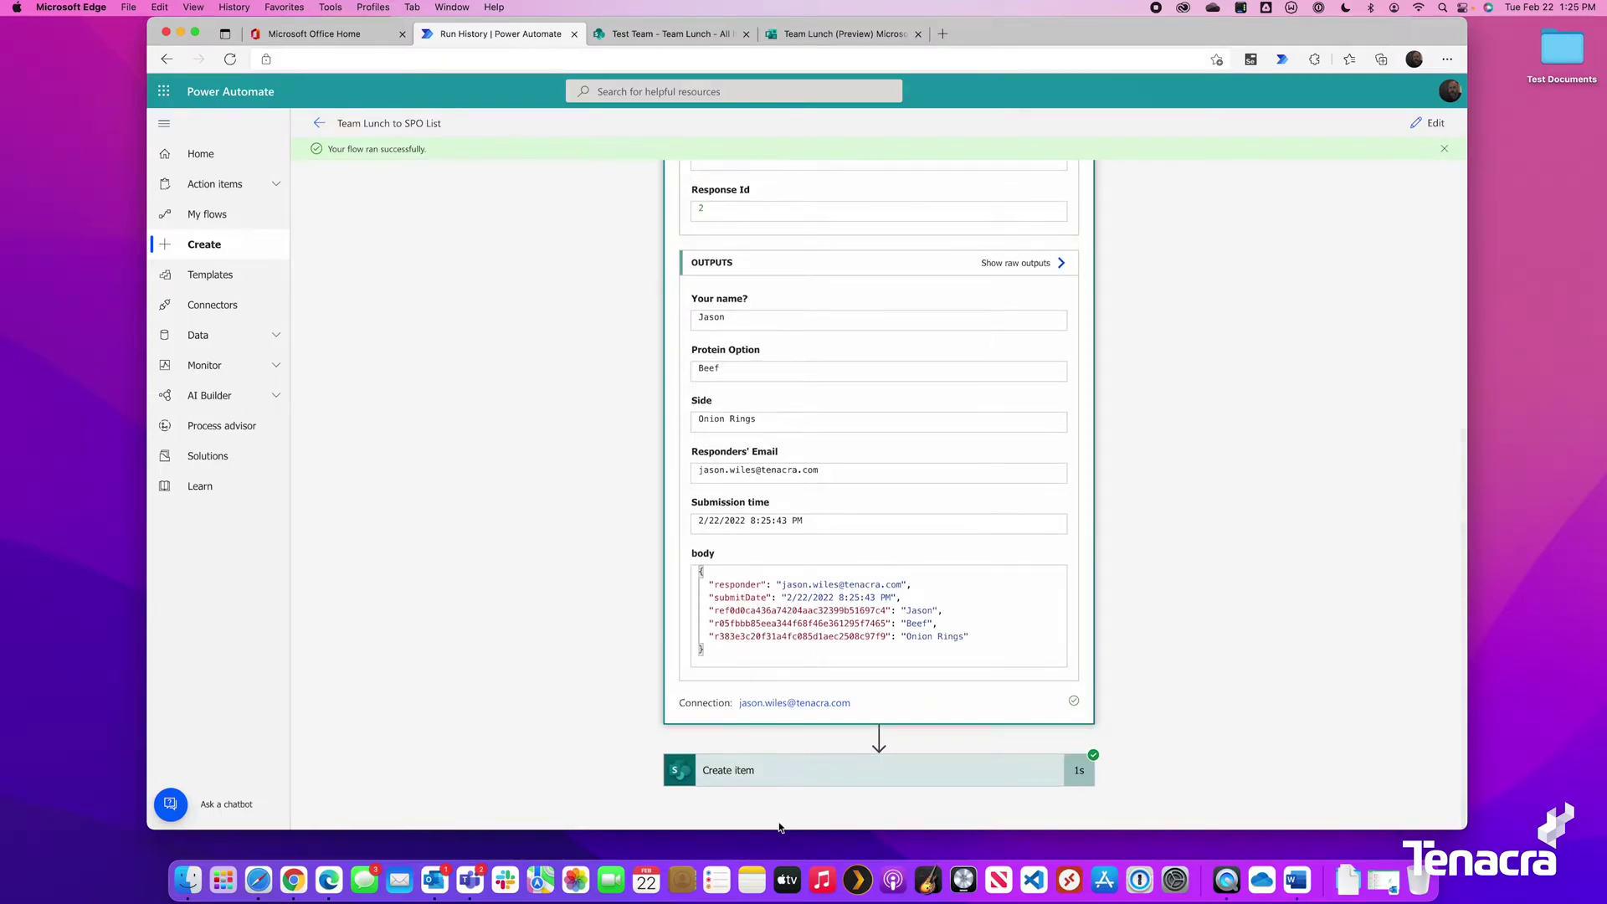
click(776, 777)
scroll(838, 628, down, 4)
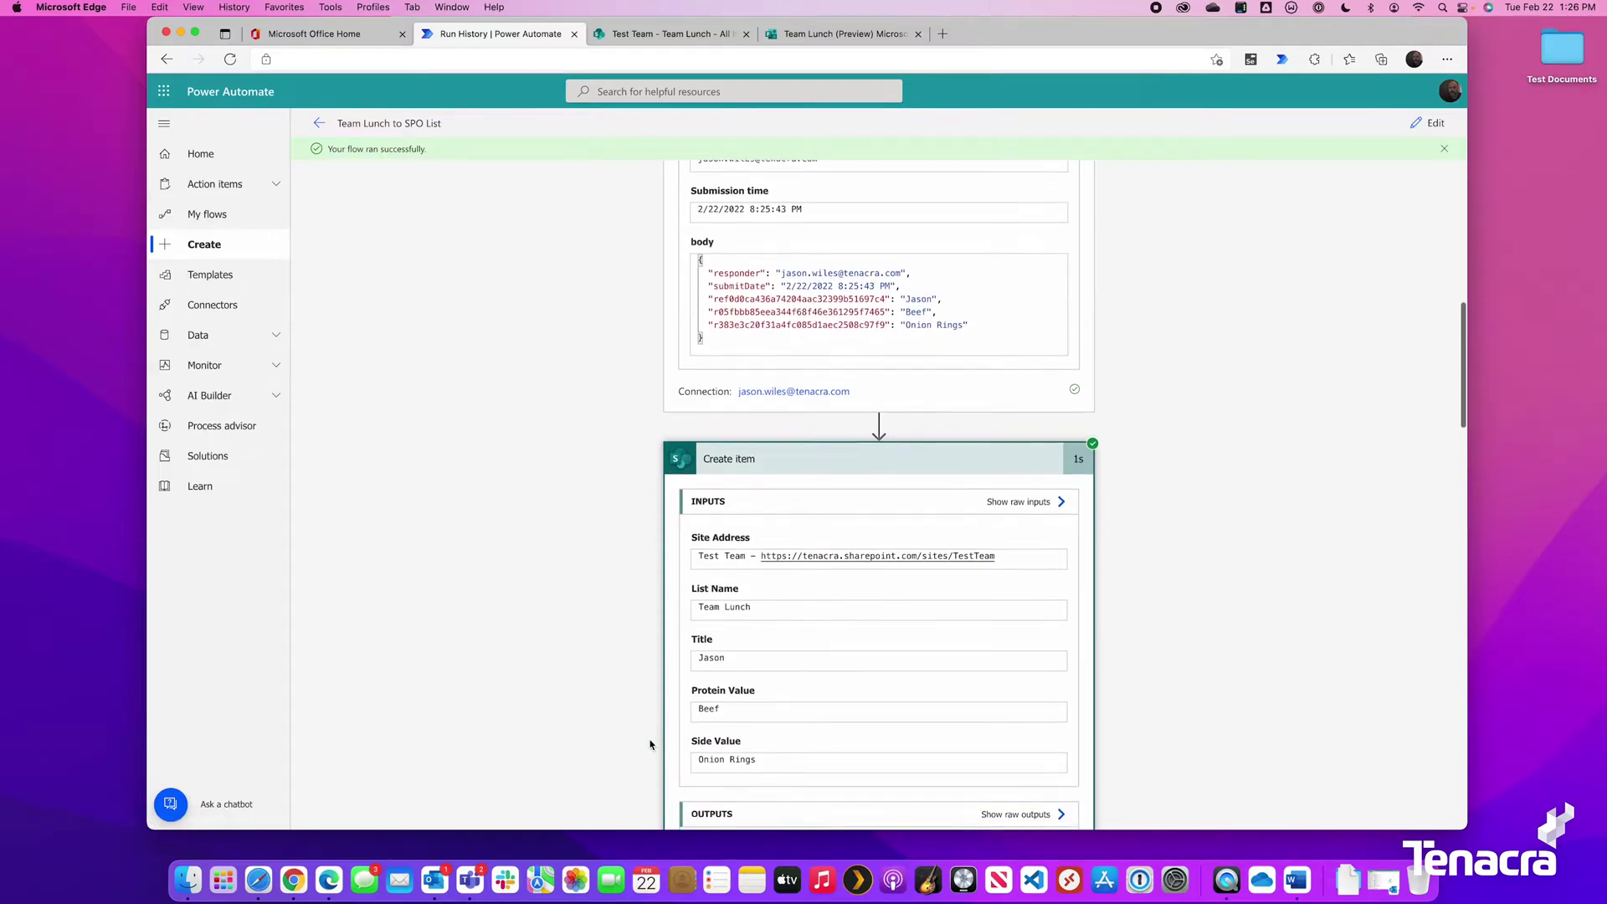
drag(1010, 550, 687, 554)
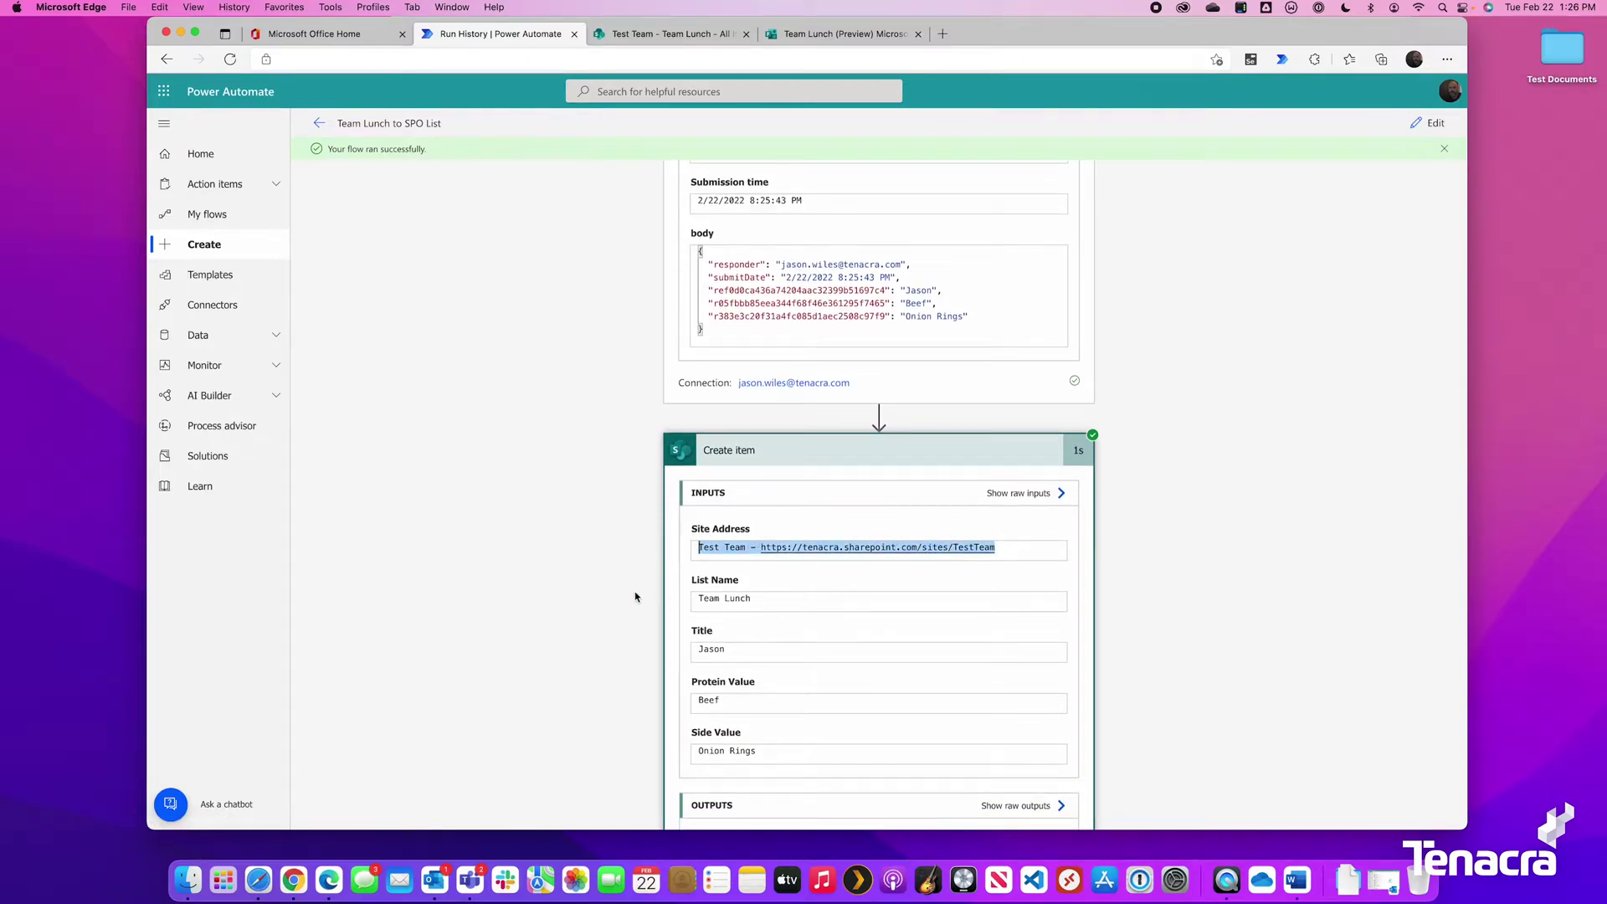
scroll(638, 599, down, 2)
double_click(709, 427)
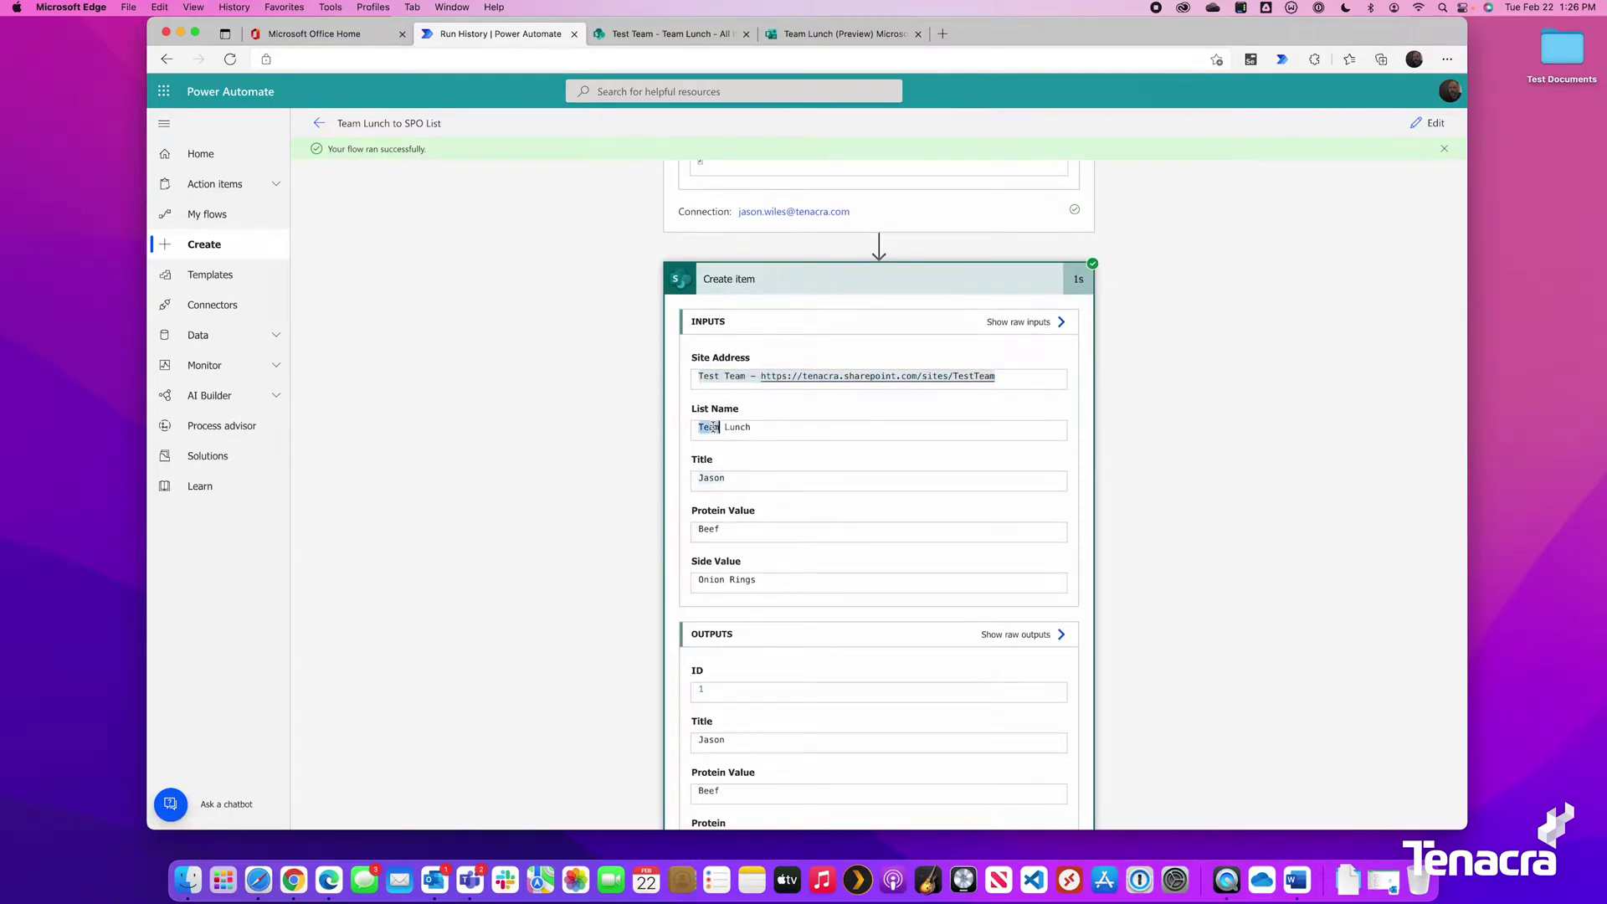
scroll(577, 549, down, 3)
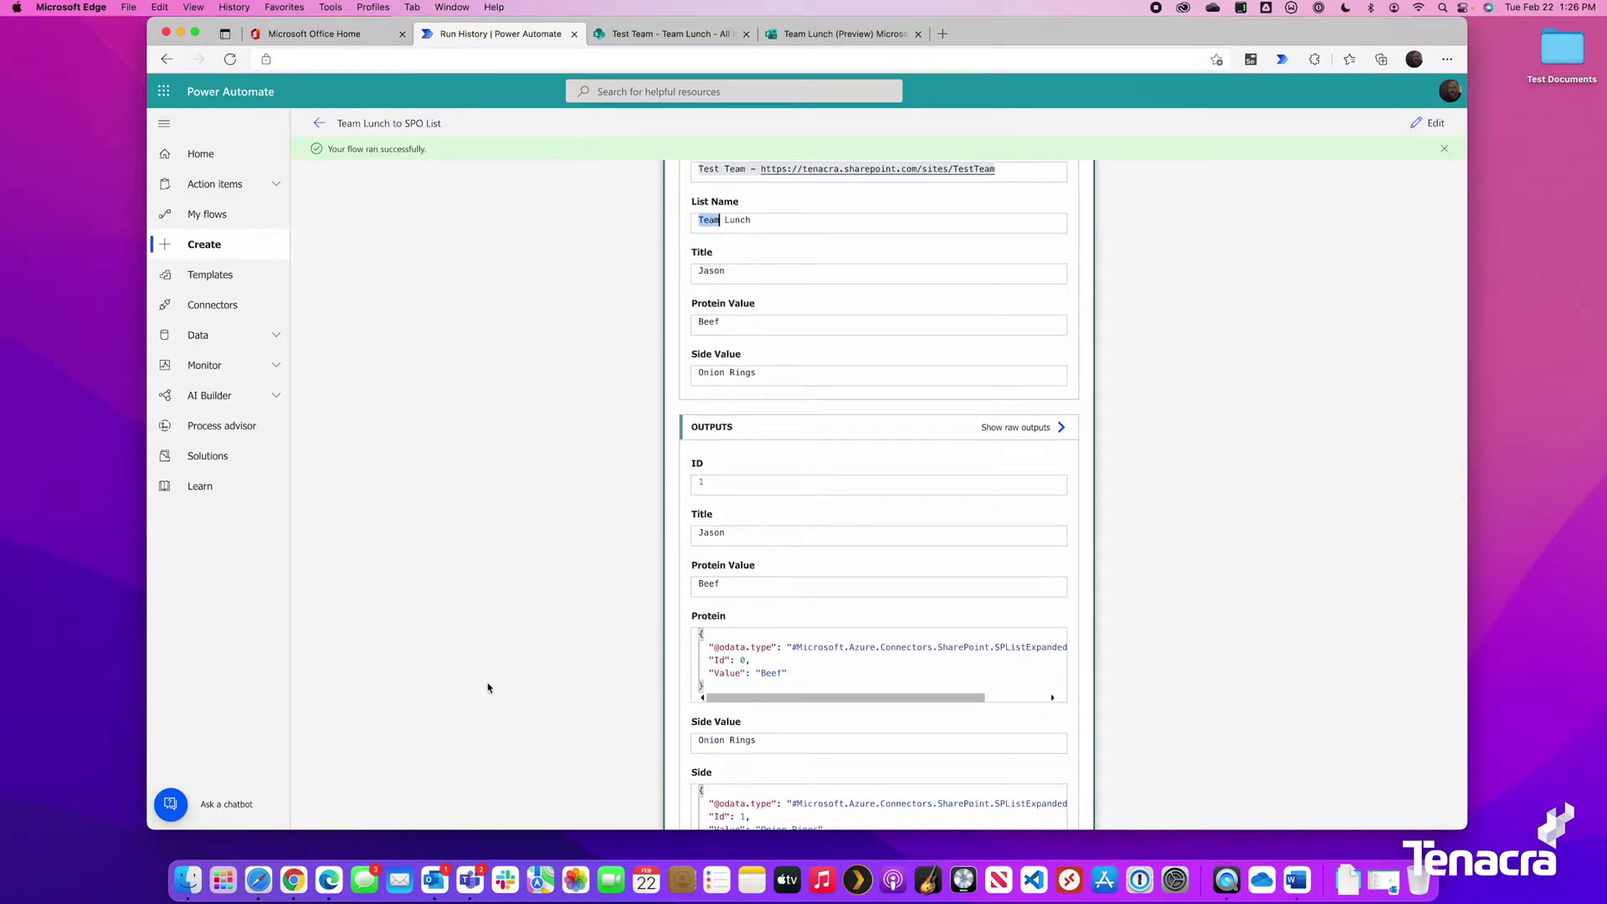
click(657, 51)
click(655, 35)
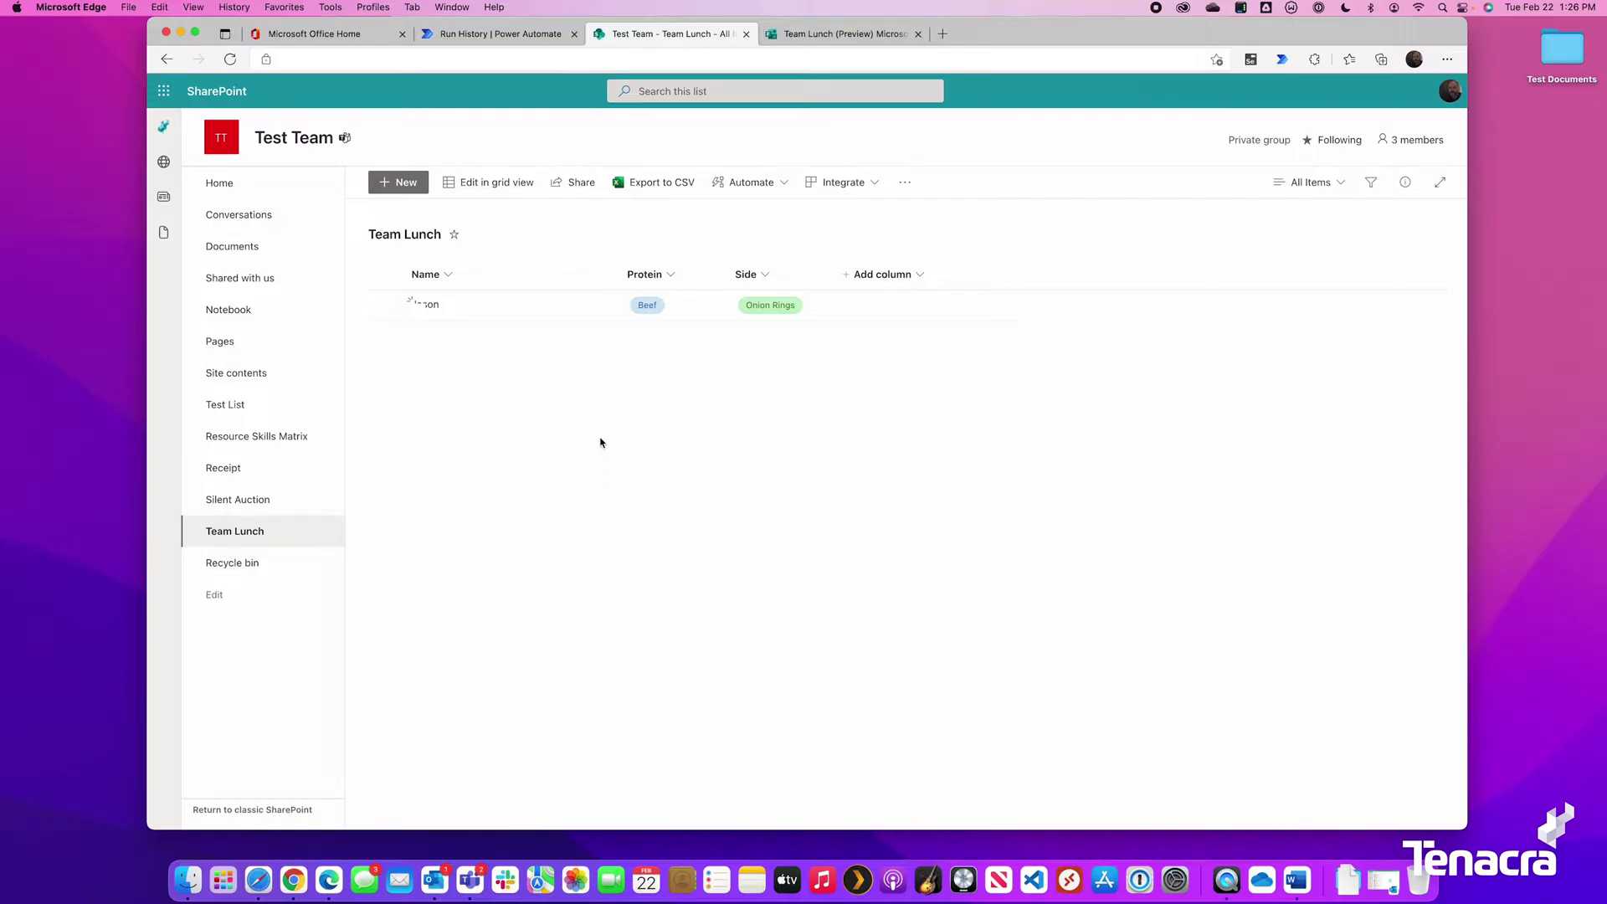
Return to the Team Lunch to SPO List details page showing one succeeded run.
click(500, 33)
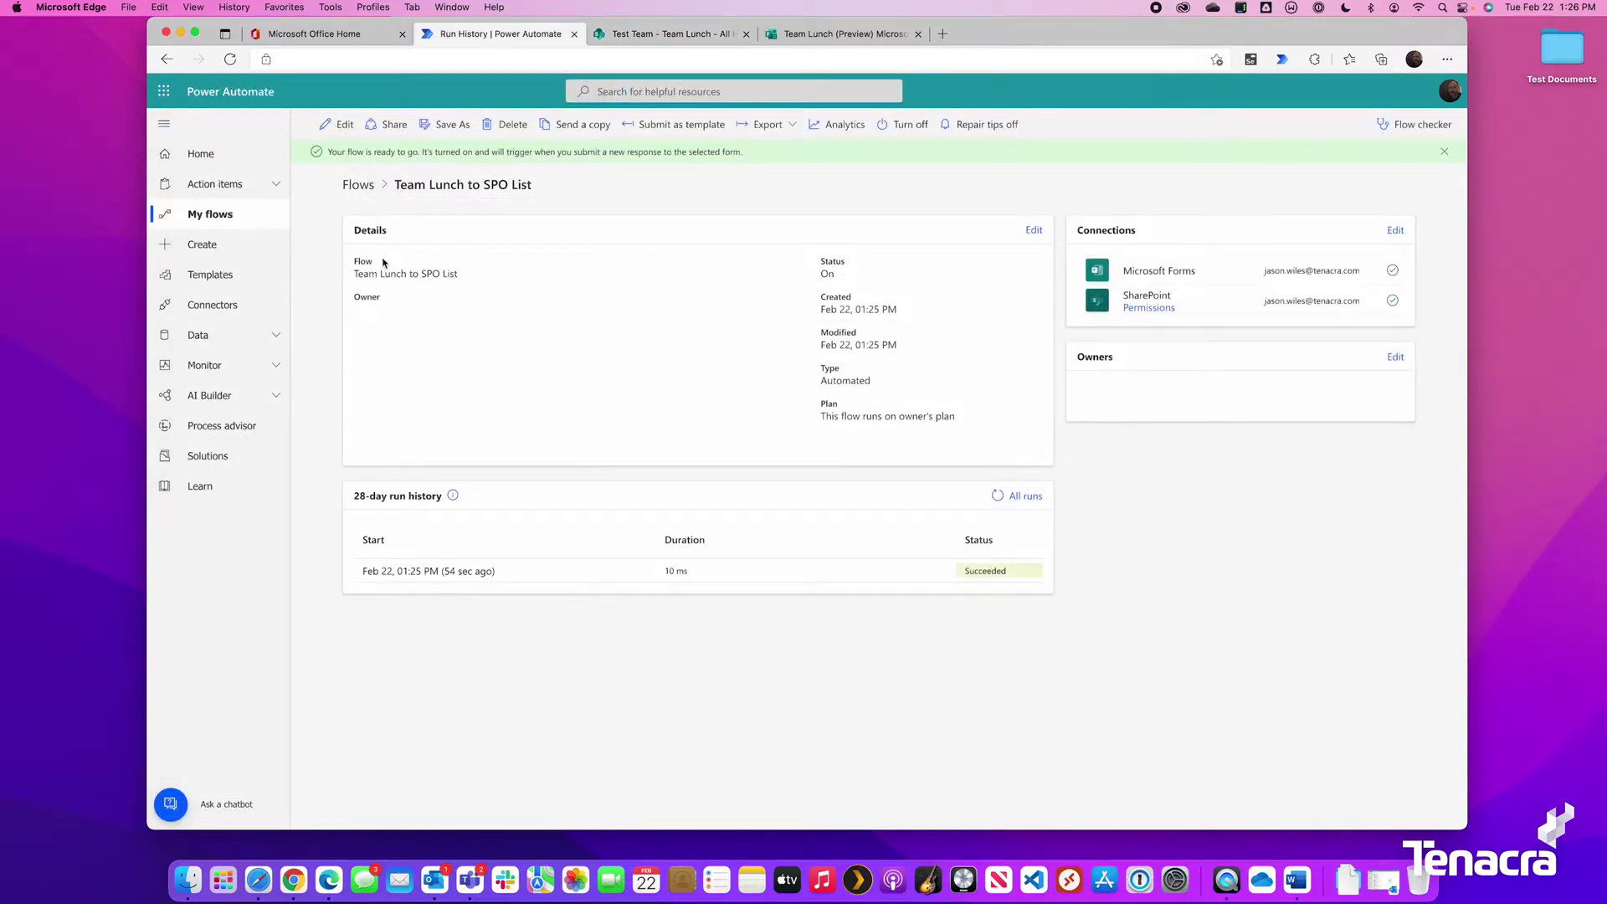